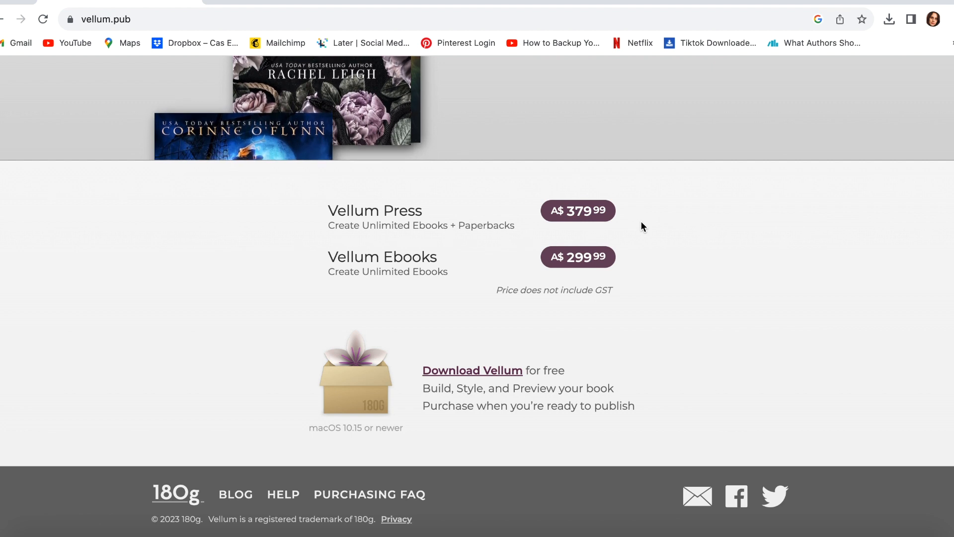
# Open the Vellum Press purchase page and look over its order form.
pyautogui.click(598, 221)
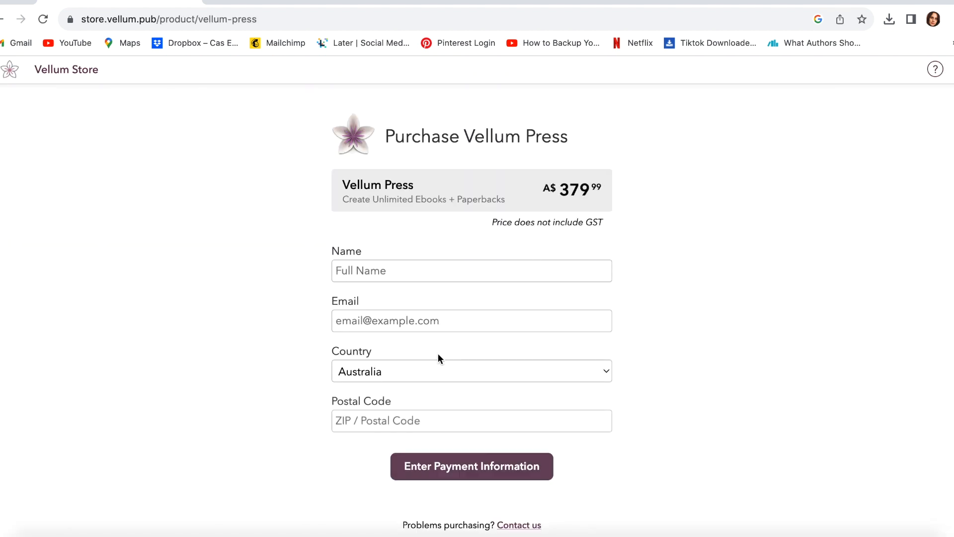
pyautogui.click(437, 368)
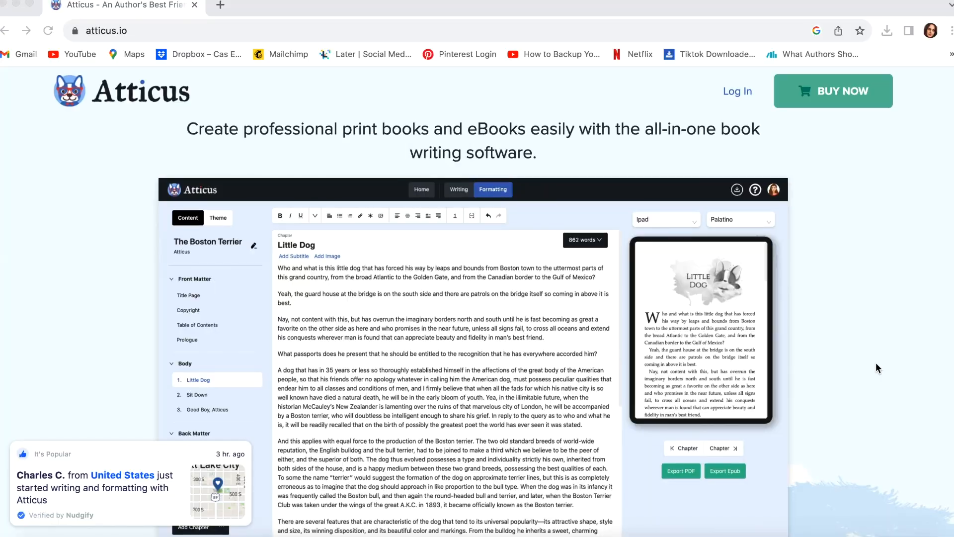
# Examine the Atticus home page for supported platforms, formatting steps, device previews and export markets.
pyautogui.scroll(-5, 876, 369)
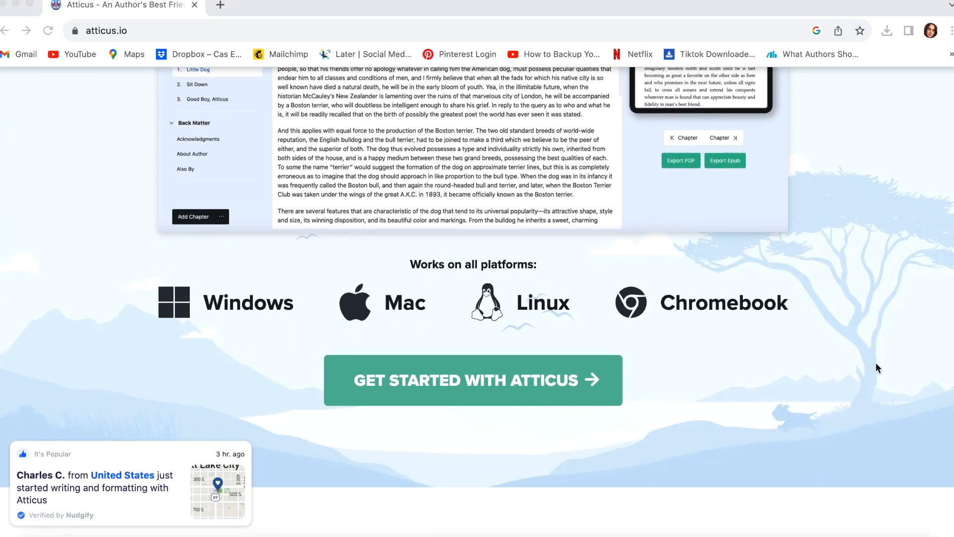
pyautogui.scroll(-8, 876, 367)
pyautogui.scroll(-7, 877, 367)
pyautogui.scroll(-10, 878, 359)
pyautogui.scroll(-8, 878, 360)
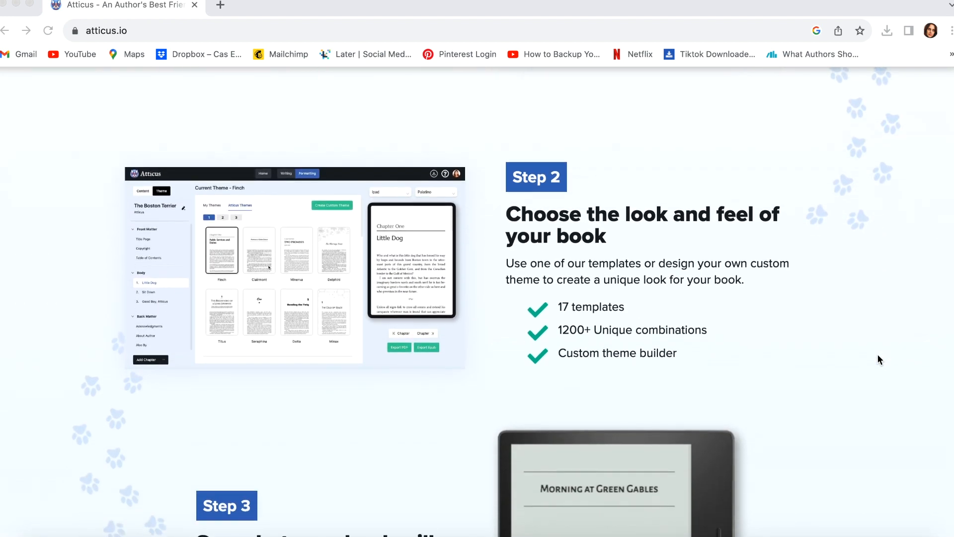
pyautogui.scroll(-10, 879, 356)
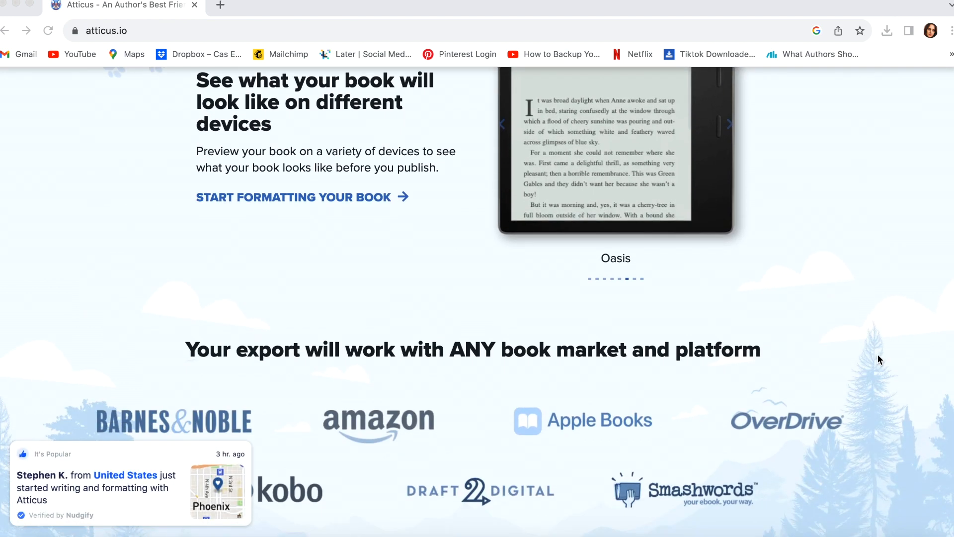
pyautogui.scroll(-8, 877, 359)
pyautogui.scroll(-10, 877, 360)
pyautogui.scroll(-10, 878, 359)
pyautogui.scroll(-10, 879, 335)
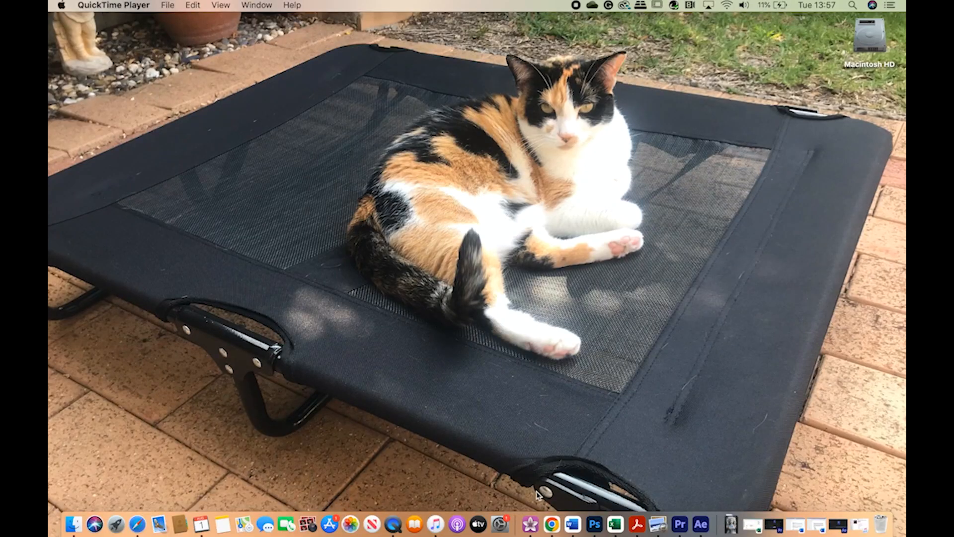
# Switch to Vellum and import the Word file "The Dark Divide - Final Proofread" from Professional Edits, Final Proofread MS.
pyautogui.click(533, 526)
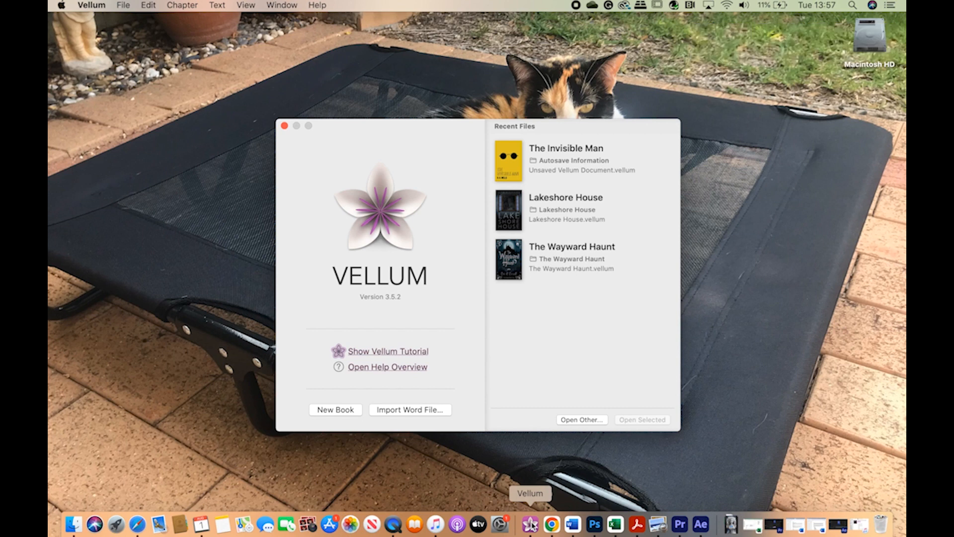
pyautogui.click(404, 410)
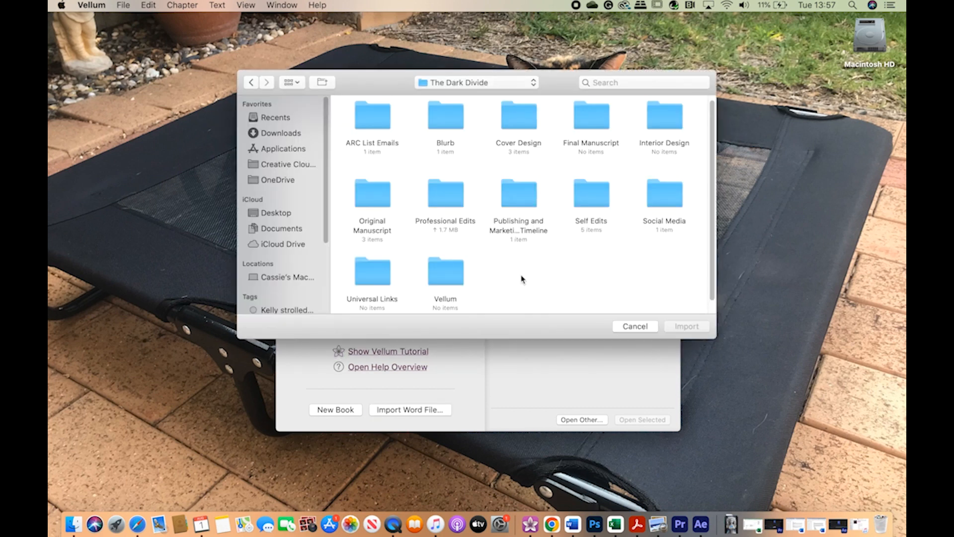
pyautogui.doubleClick(456, 208)
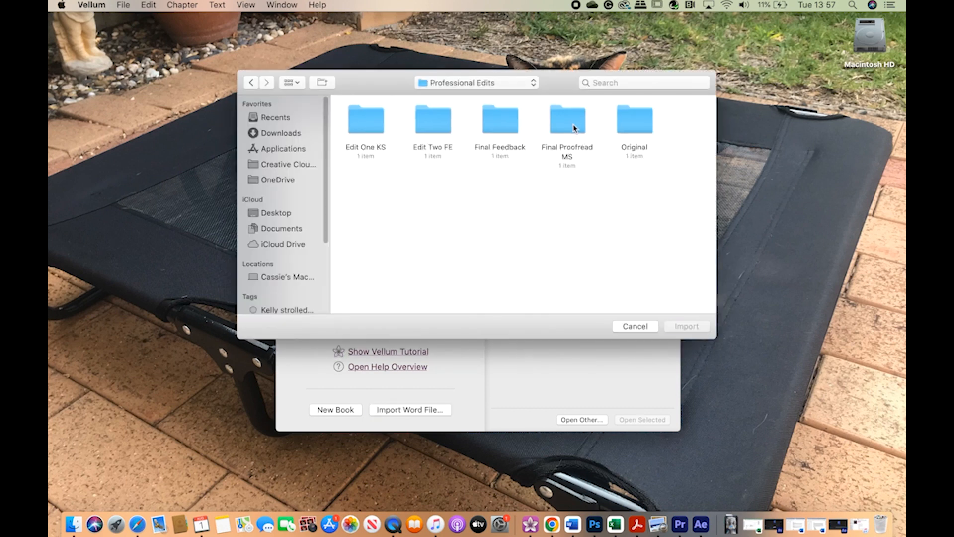
pyautogui.doubleClick(574, 127)
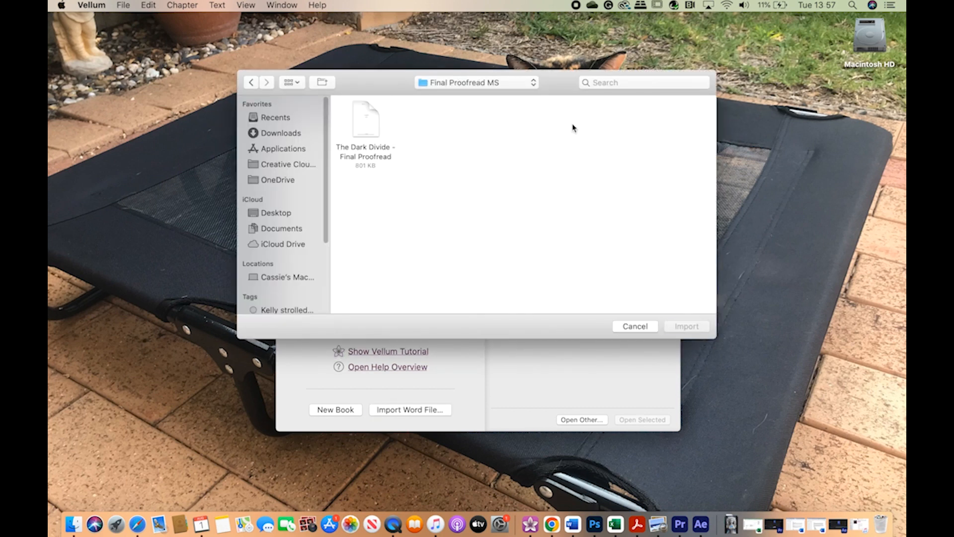
pyautogui.click(369, 122)
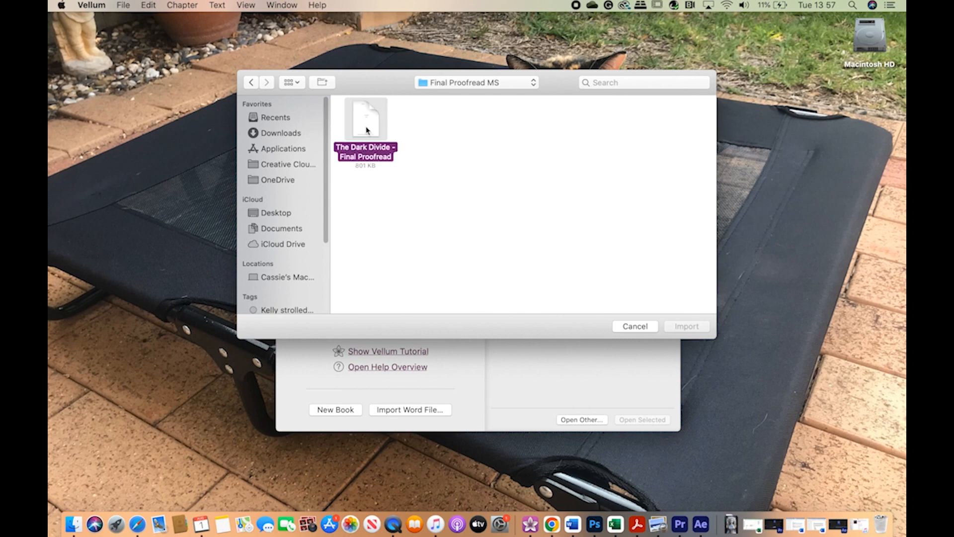
pyautogui.click(681, 327)
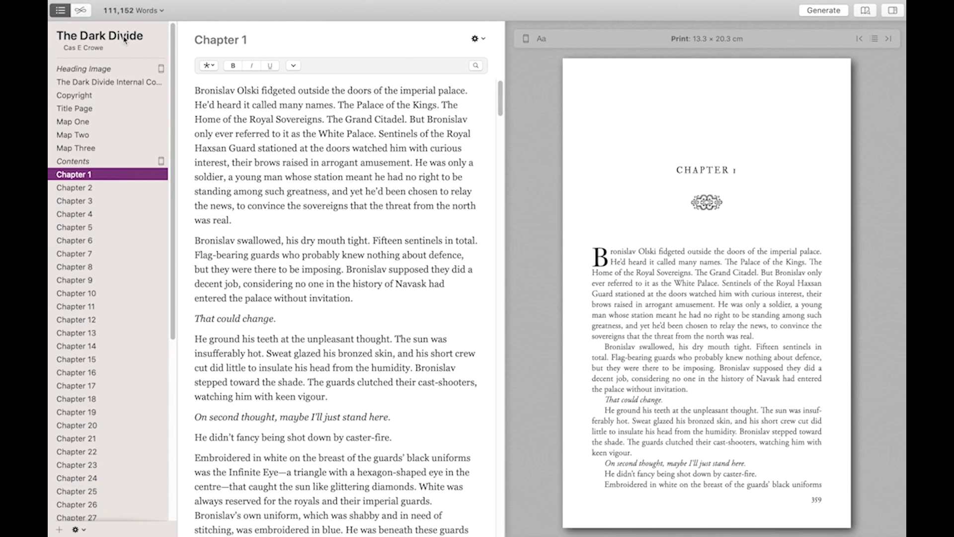
# Open the book's print settings and review the full range of trim sizes.
pyautogui.moveTo(90, 3)
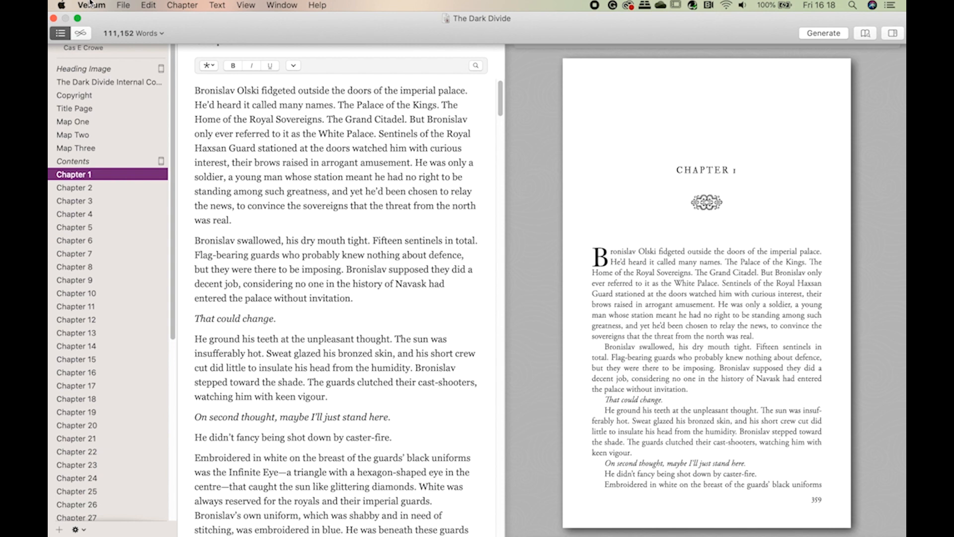
pyautogui.click(124, 6)
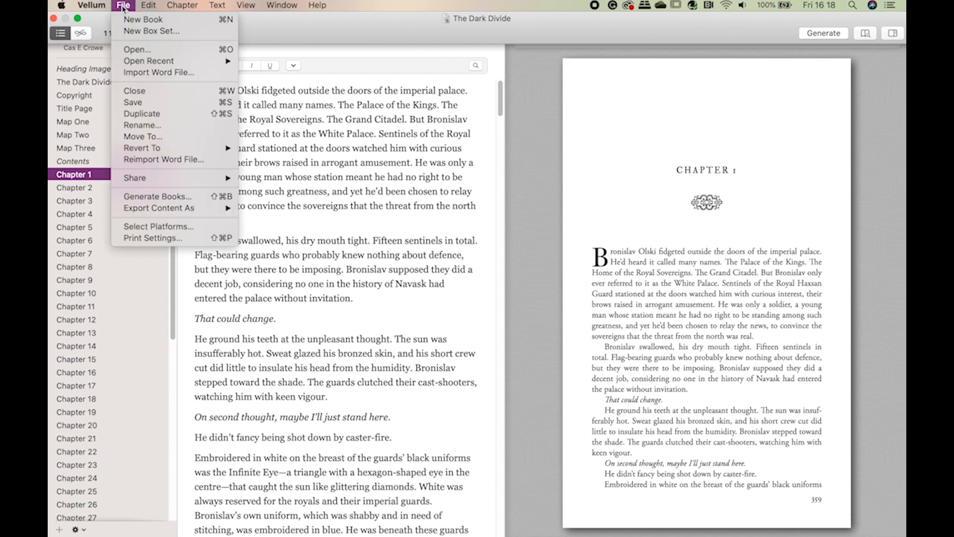
pyautogui.click(158, 238)
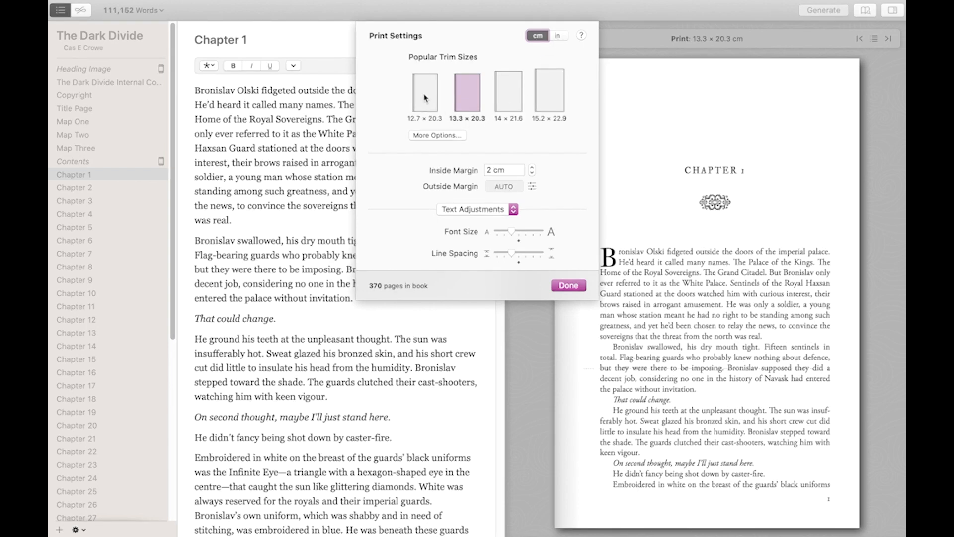
pyautogui.click(437, 136)
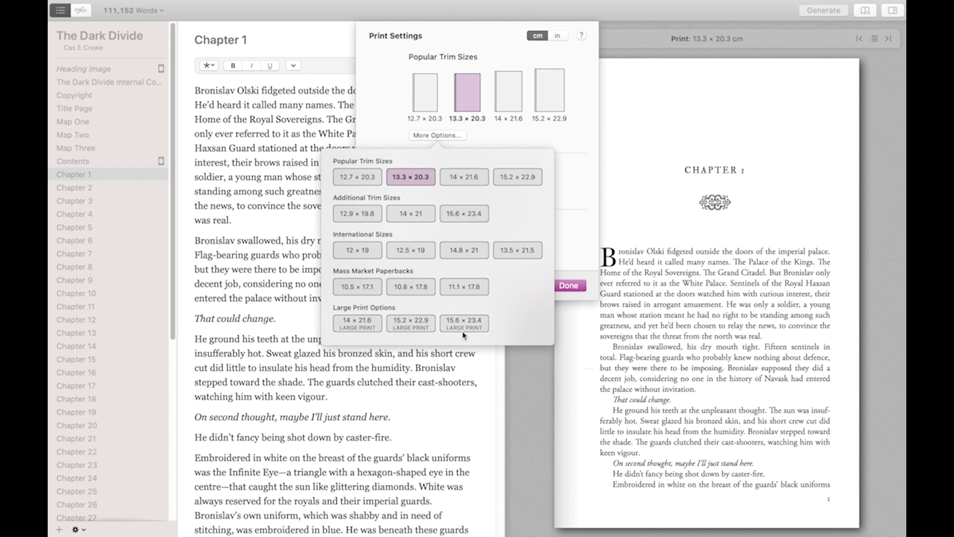
pyautogui.click(579, 156)
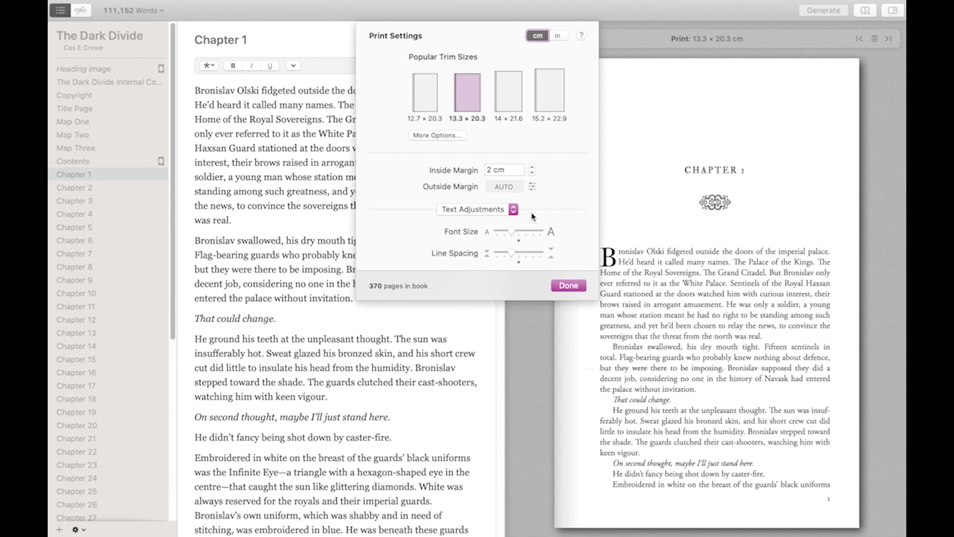
# Review the Chapter Begin and Page Numbering print options, choosing First Chapter as the numbering start.
pyautogui.click(513, 209)
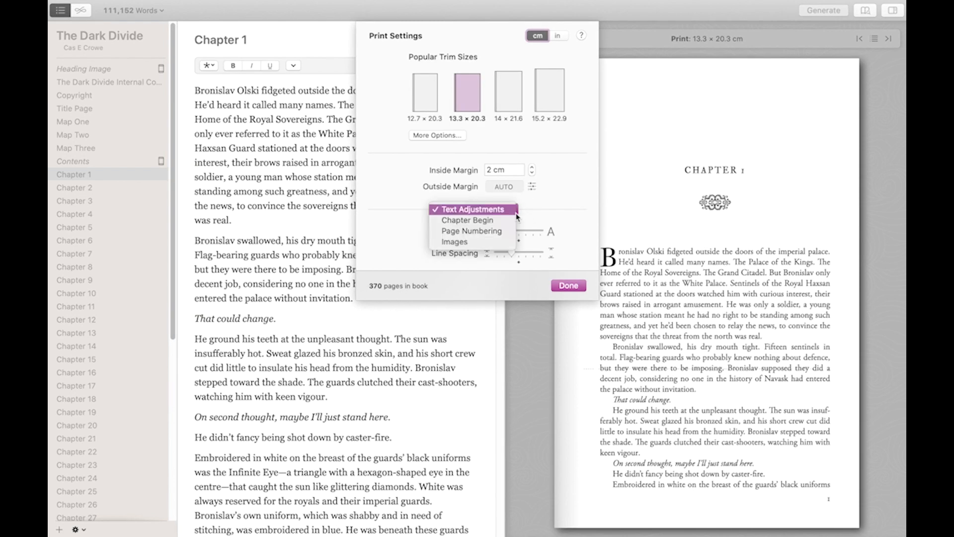
pyautogui.click(465, 220)
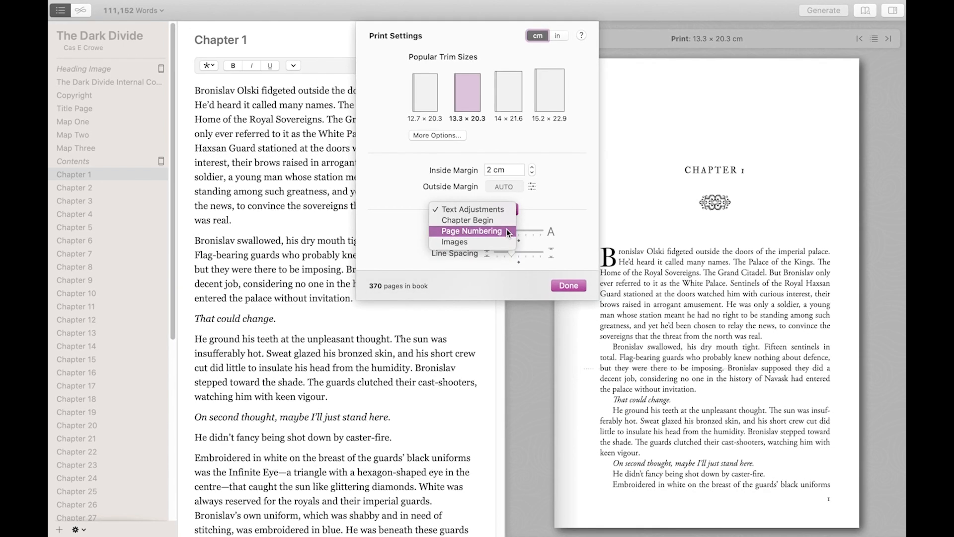
pyautogui.click(485, 221)
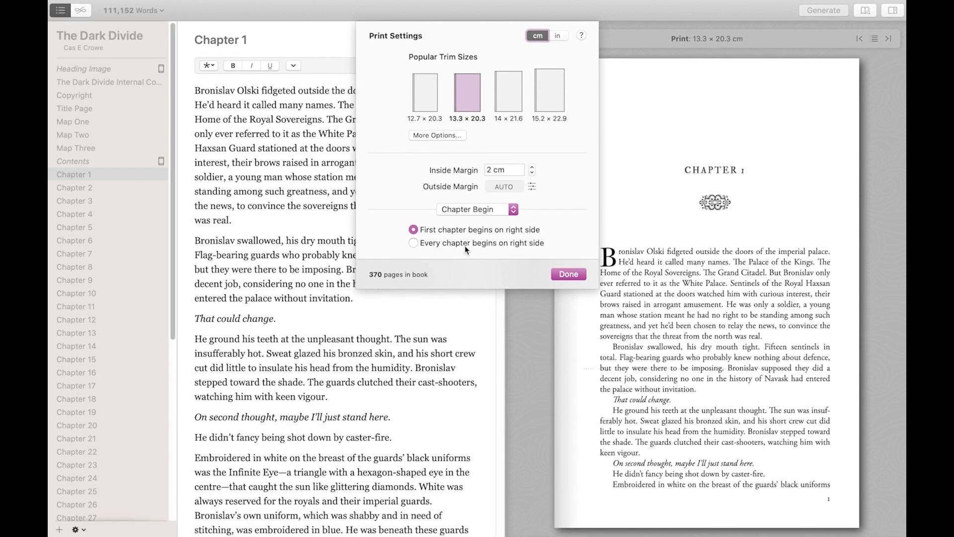
pyautogui.click(512, 211)
pyautogui.click(494, 221)
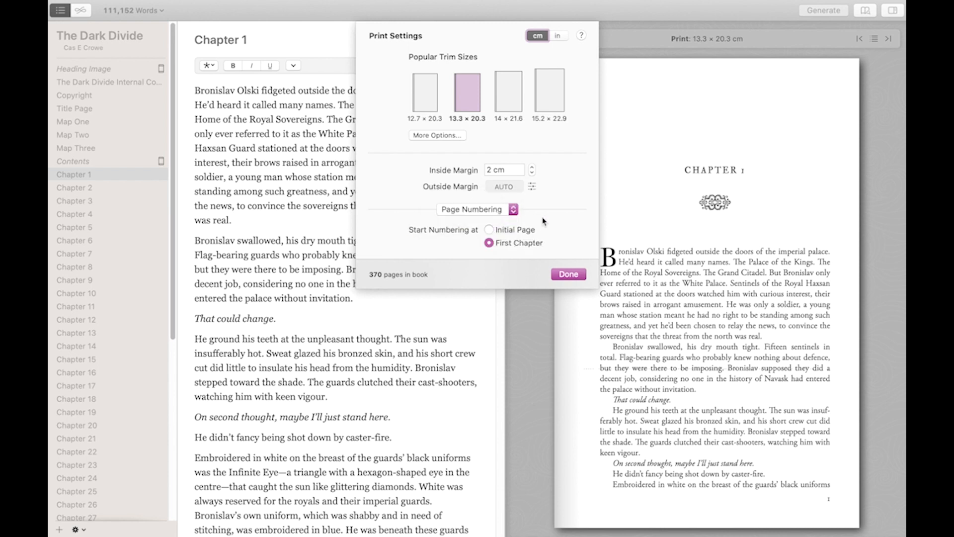
pyautogui.click(487, 241)
# Review the Images and Text Adjustments print options and close the print settings.
pyautogui.click(513, 210)
pyautogui.click(467, 223)
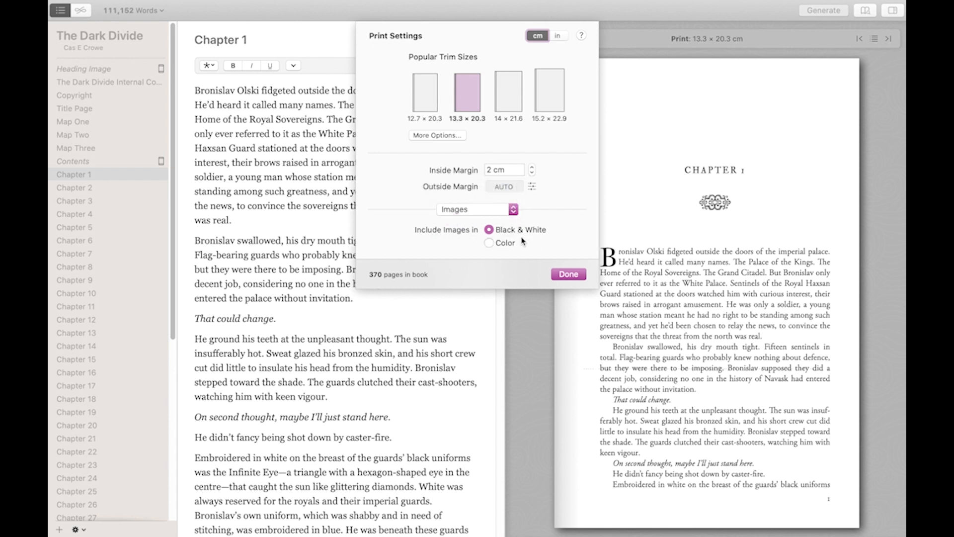
pyautogui.click(513, 210)
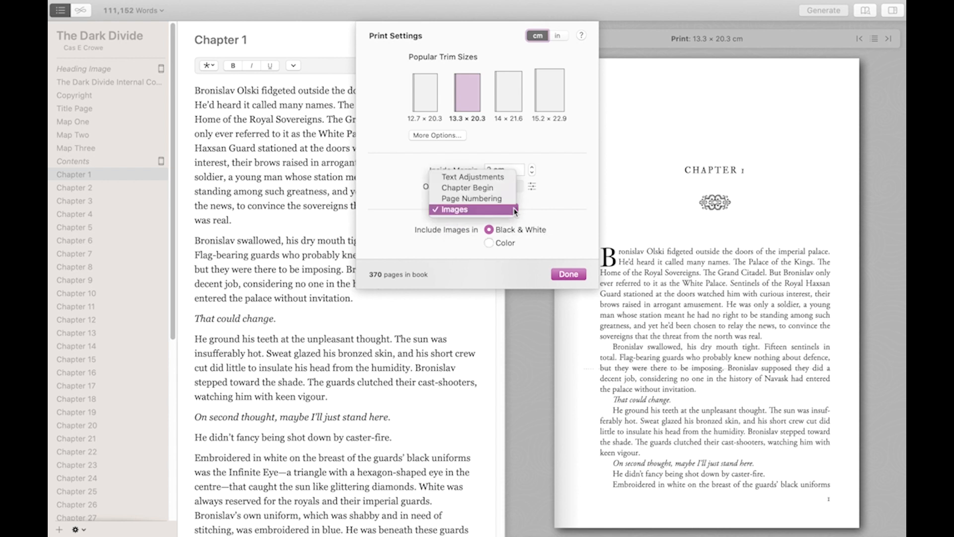
pyautogui.click(488, 178)
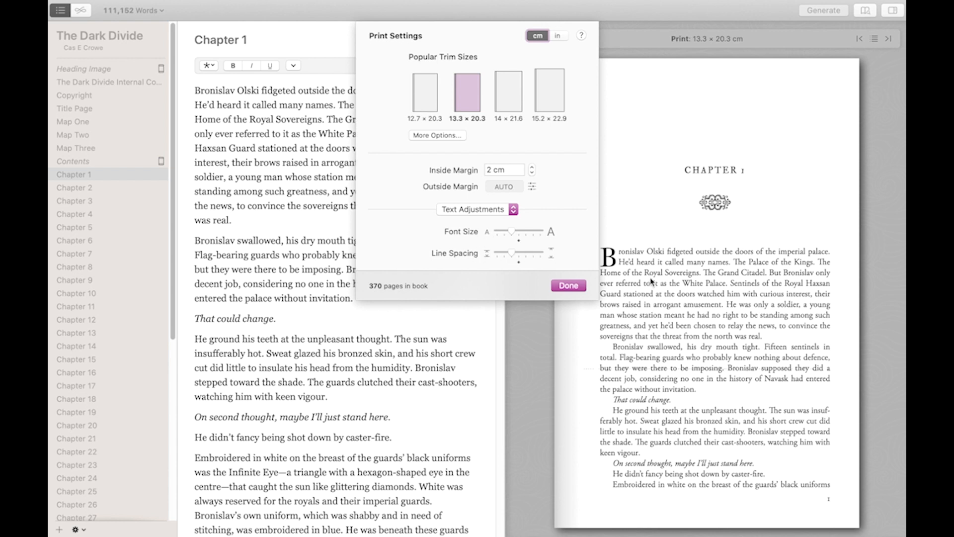
pyautogui.click(576, 289)
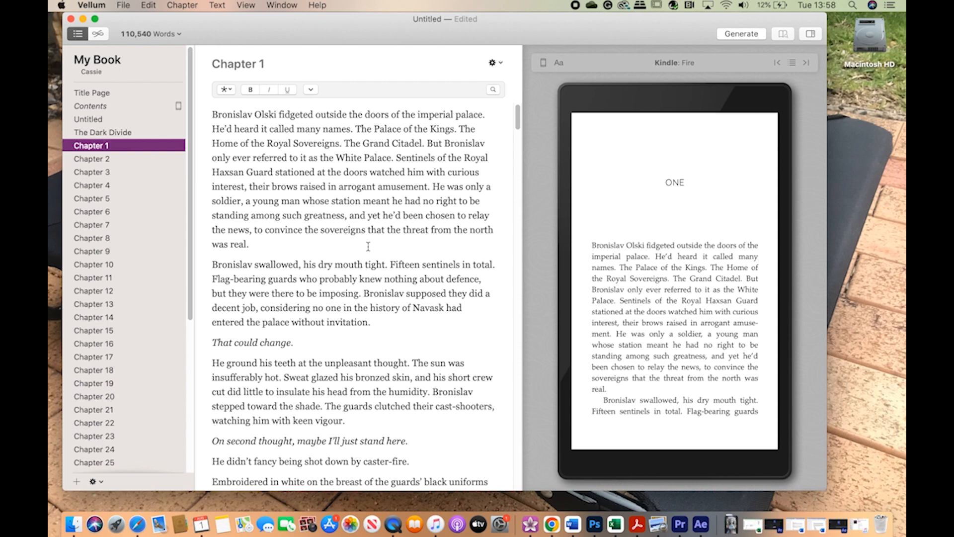
# Look through the imported book's chapter list and view its Title Page and Contents.
pyautogui.scroll(-10, 126, 333)
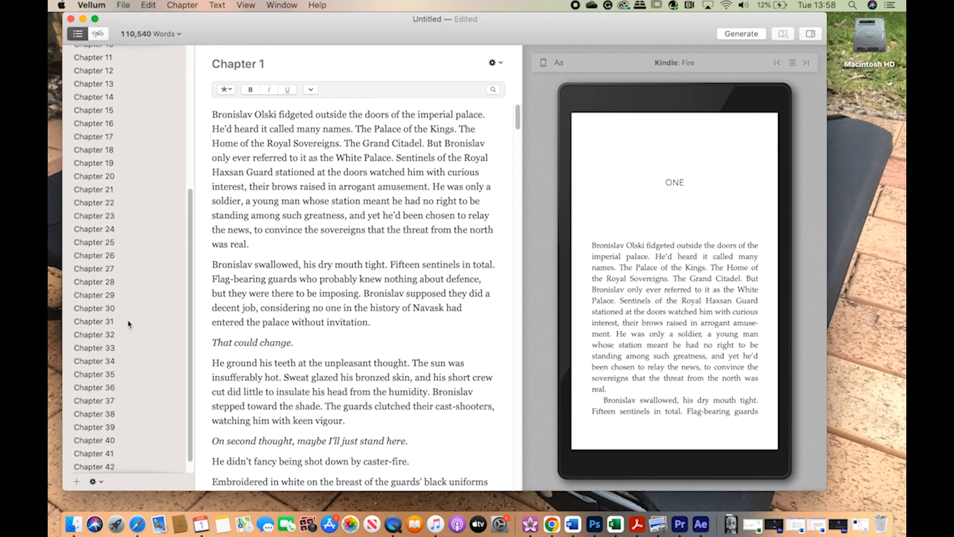
pyautogui.scroll(10, 129, 321)
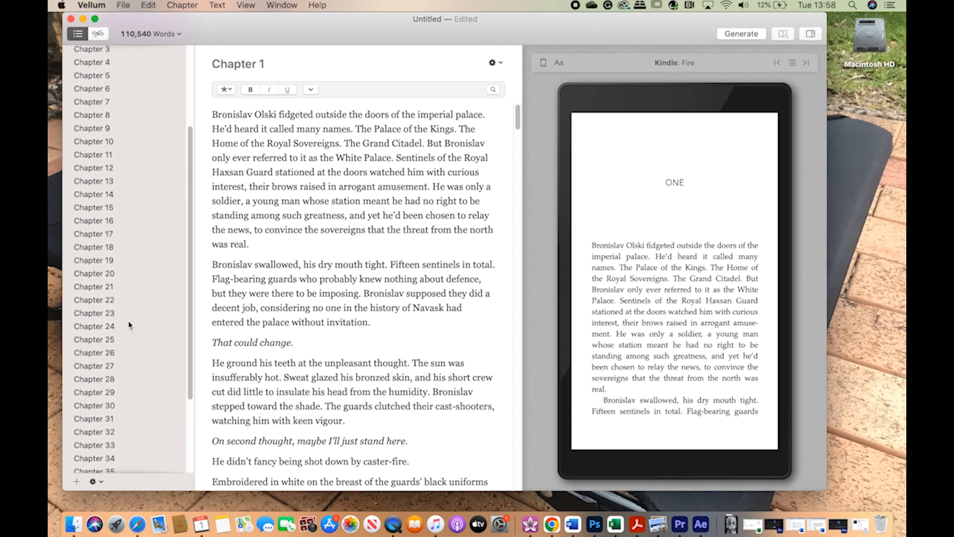
pyautogui.scroll(3, 128, 330)
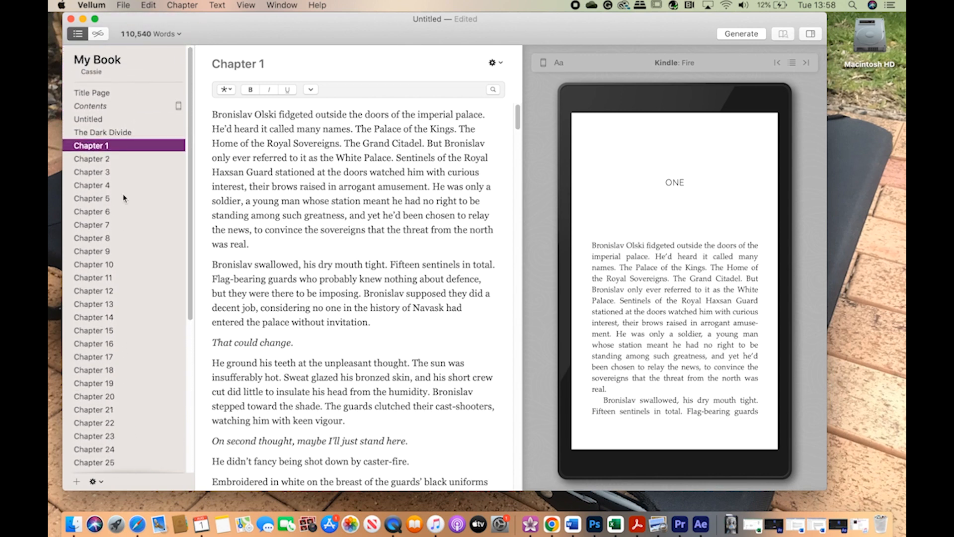
pyautogui.click(102, 94)
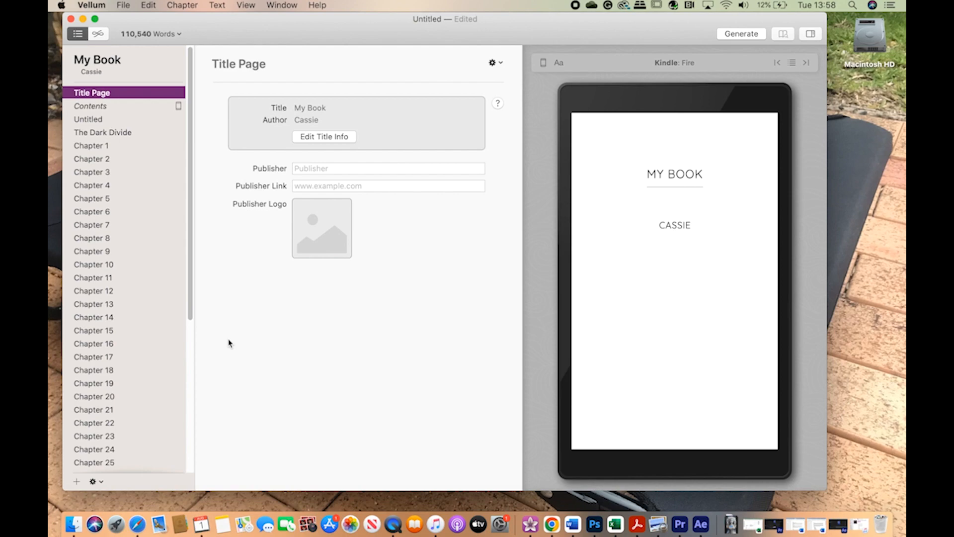
pyautogui.click(105, 111)
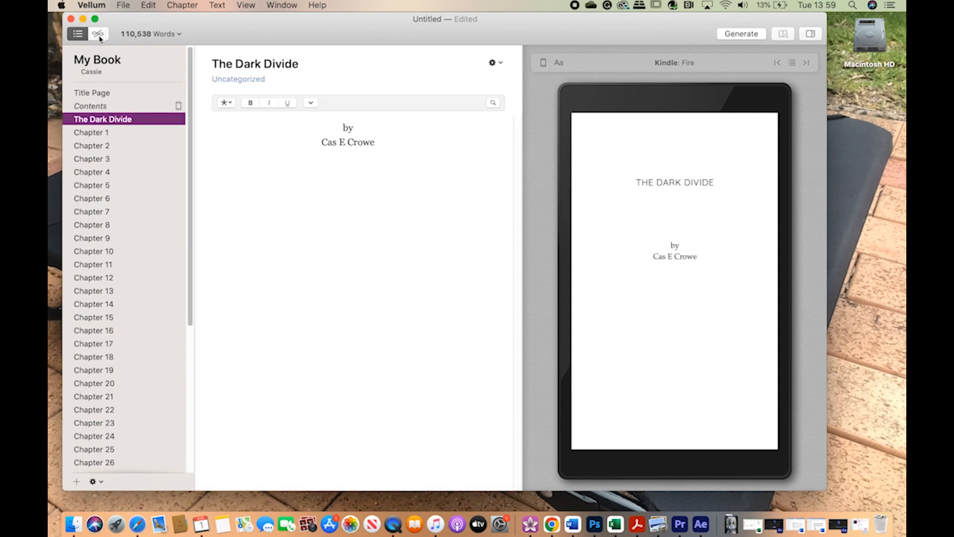
# Preview the Sans Serif style Verdict on the book and apply the Popular style Edgewood instead.
pyautogui.click(98, 33)
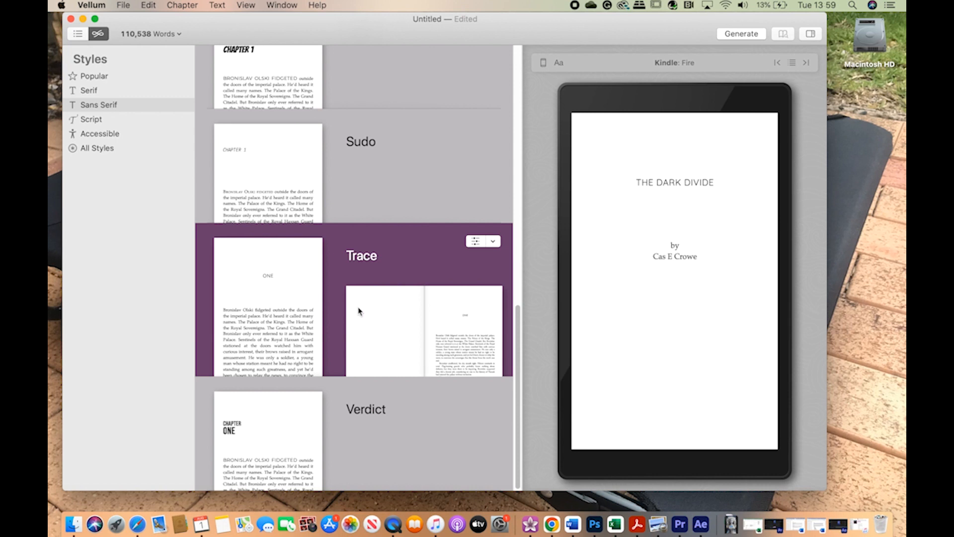
pyautogui.click(274, 426)
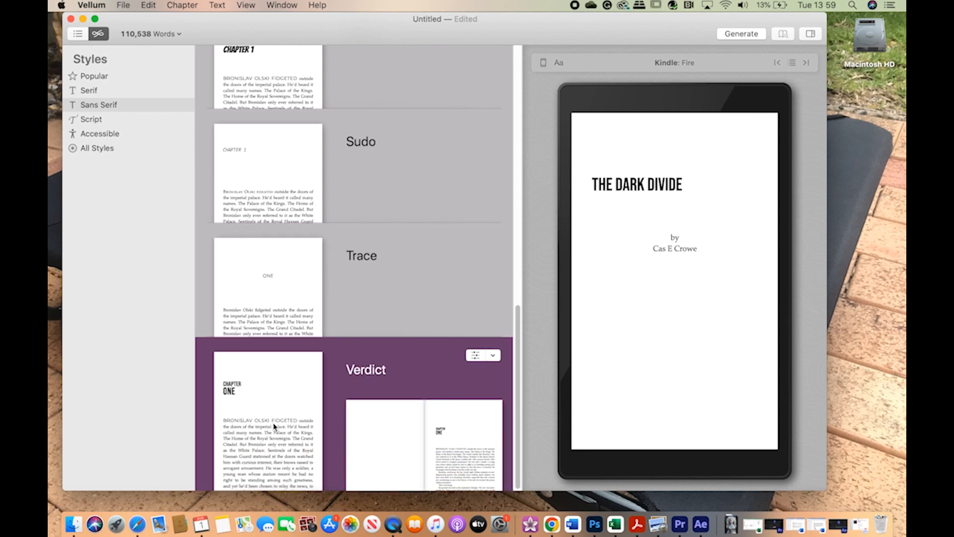
pyautogui.scroll(4, 284, 326)
pyautogui.scroll(5, 284, 326)
pyautogui.scroll(4, 284, 326)
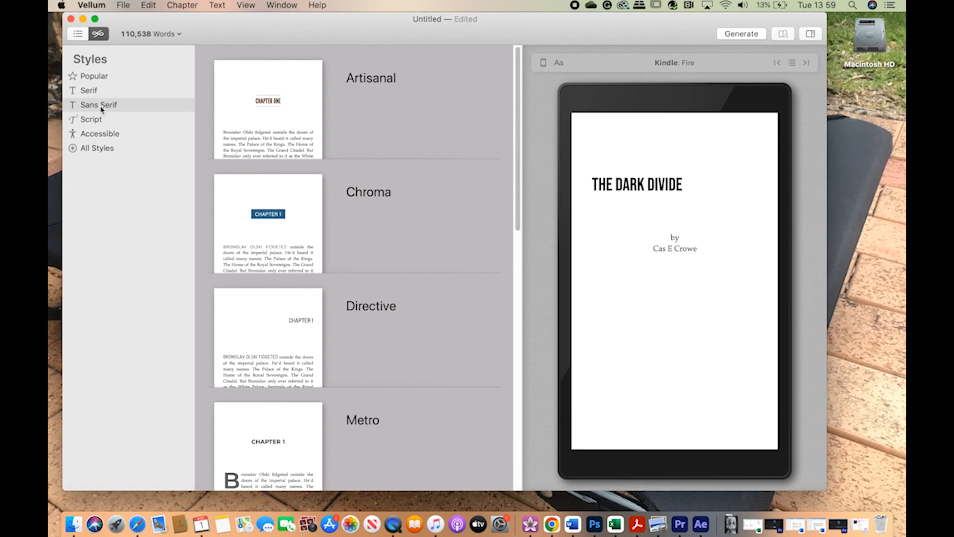
pyautogui.click(108, 78)
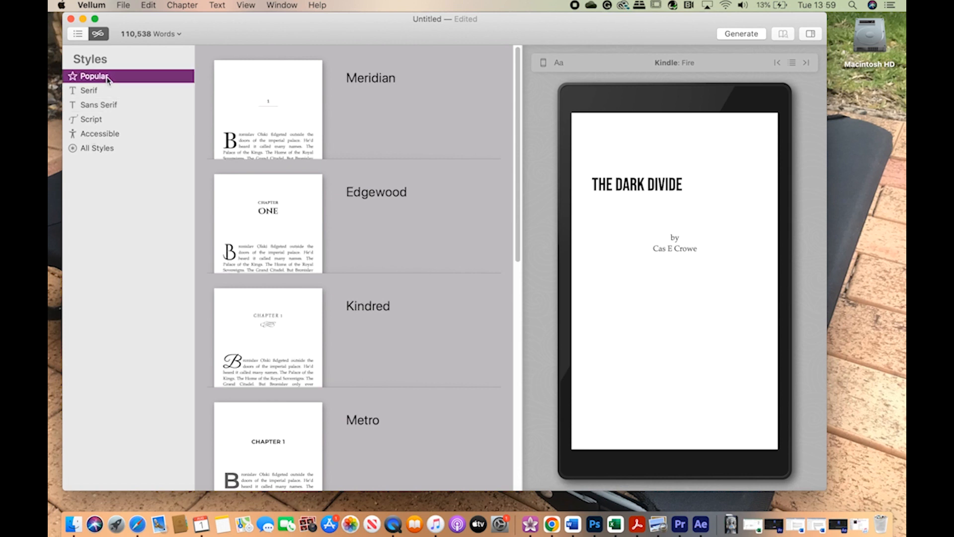
pyautogui.click(288, 220)
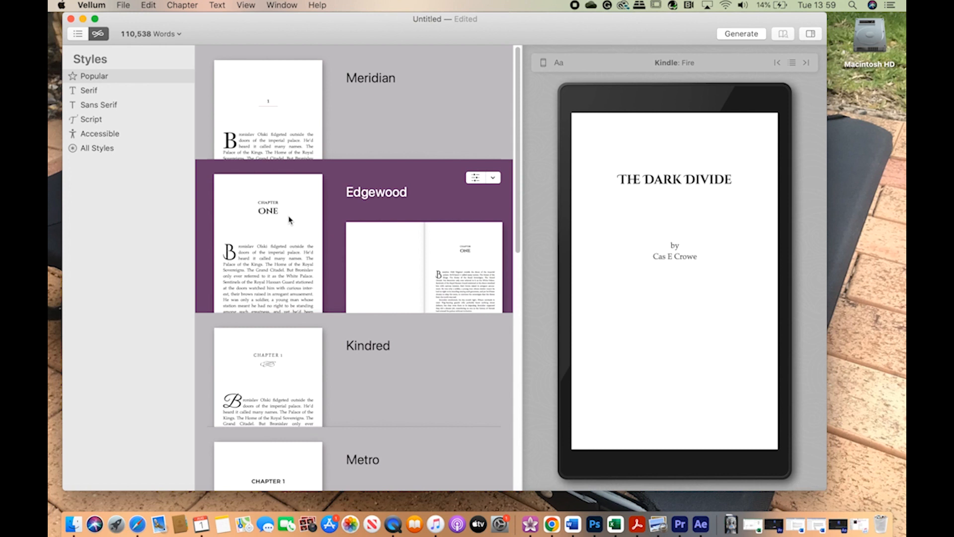
# Try the Popular styles Kindred and Metro on the book.
pyautogui.scroll(-1, 289, 219)
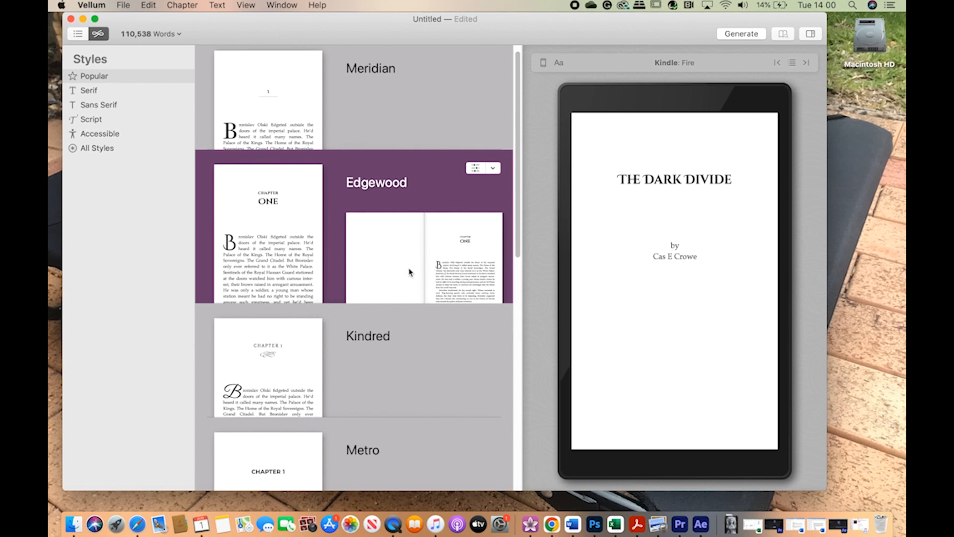
pyautogui.click(290, 366)
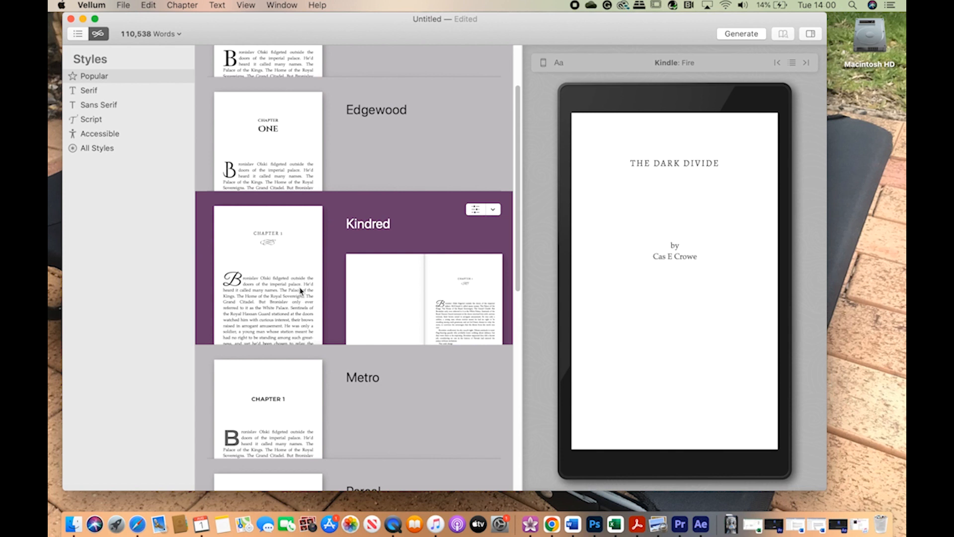
pyautogui.click(282, 390)
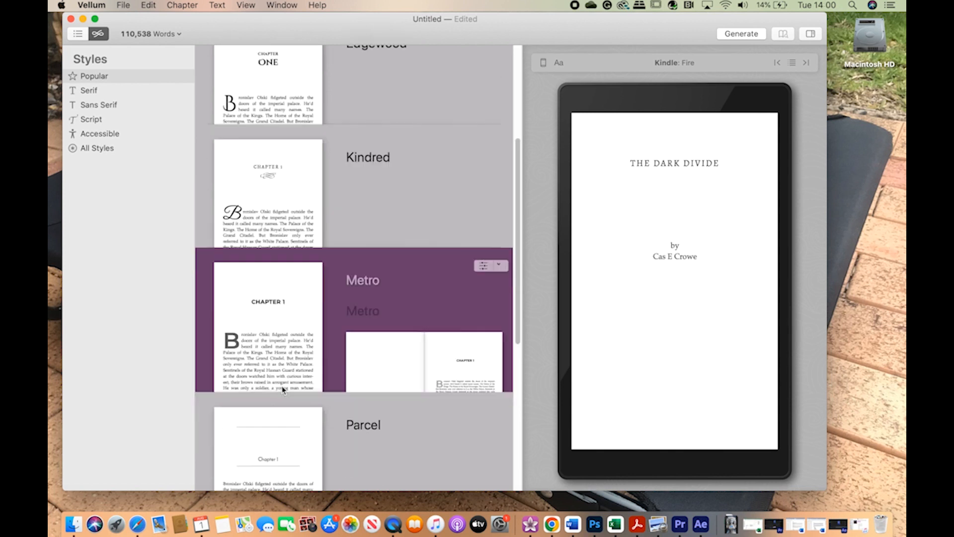
pyautogui.scroll(-6, 281, 344)
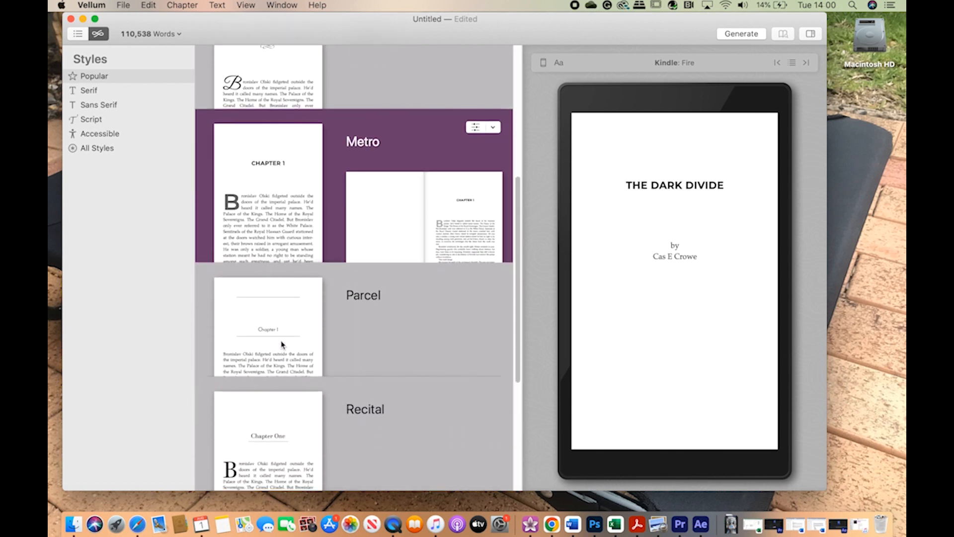
pyautogui.scroll(5, 282, 343)
pyautogui.scroll(5, 282, 347)
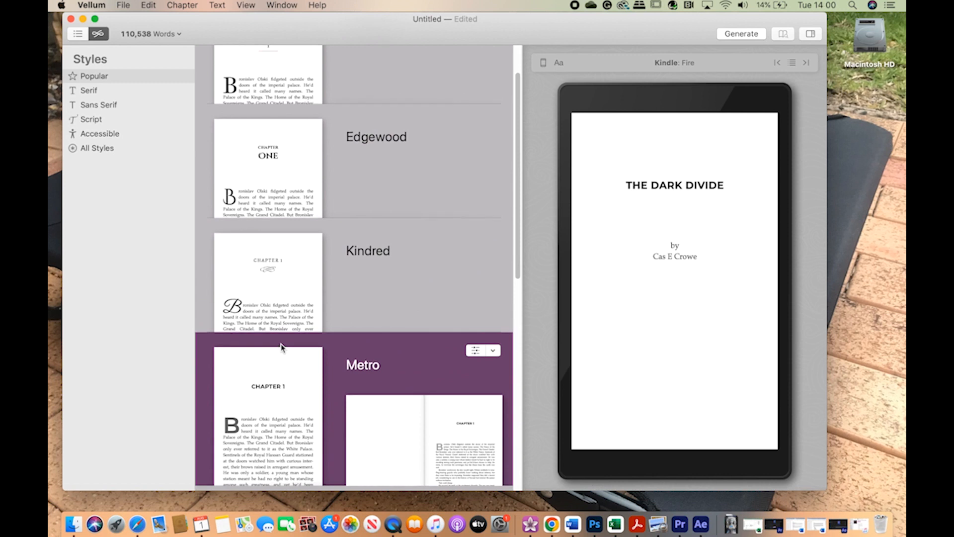
pyautogui.scroll(2, 281, 347)
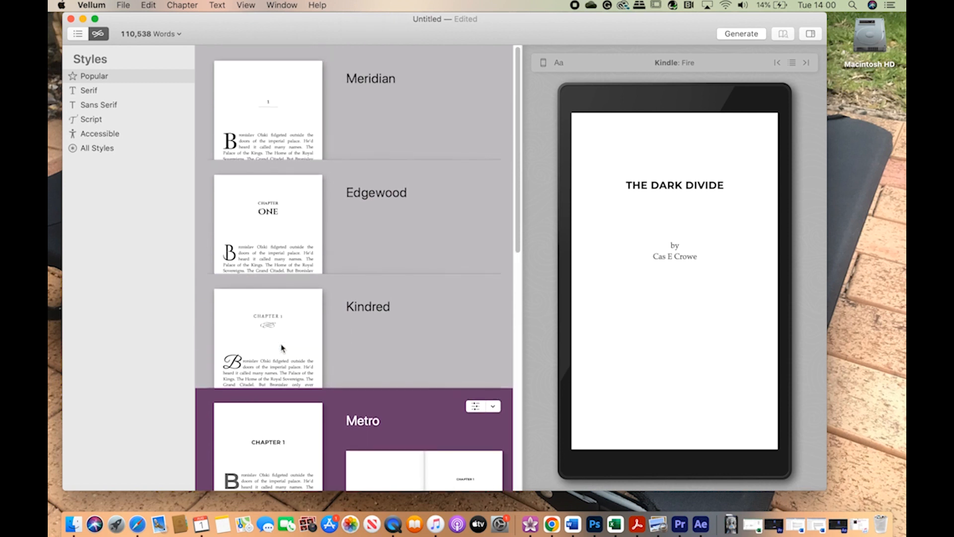
# Browse the Serif styles and apply Oxford to the book.
pyautogui.click(91, 94)
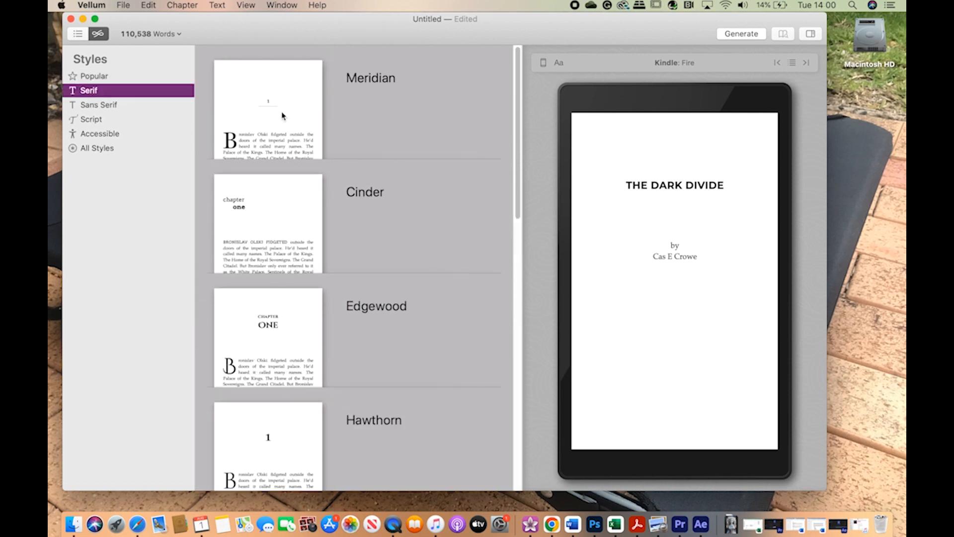
pyautogui.scroll(-8, 270, 250)
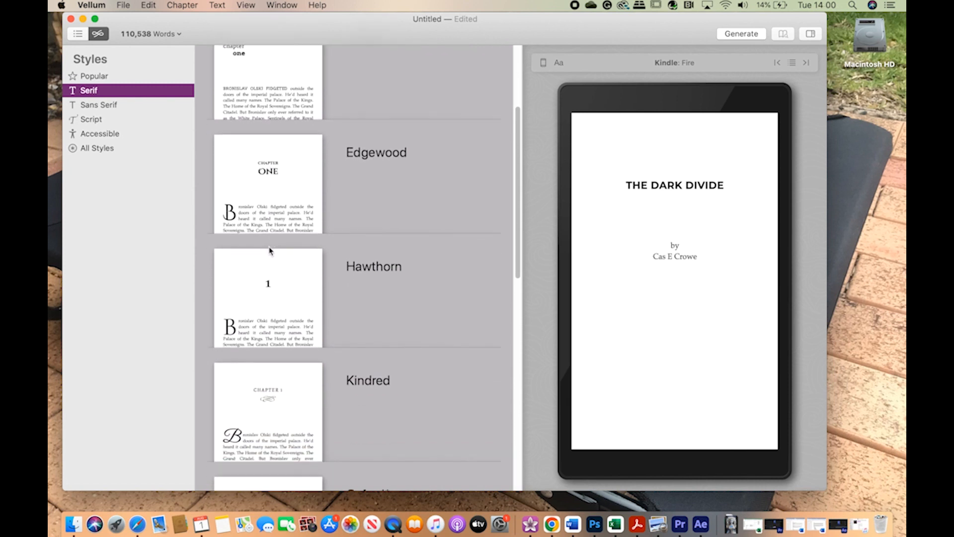
pyautogui.scroll(-8, 270, 250)
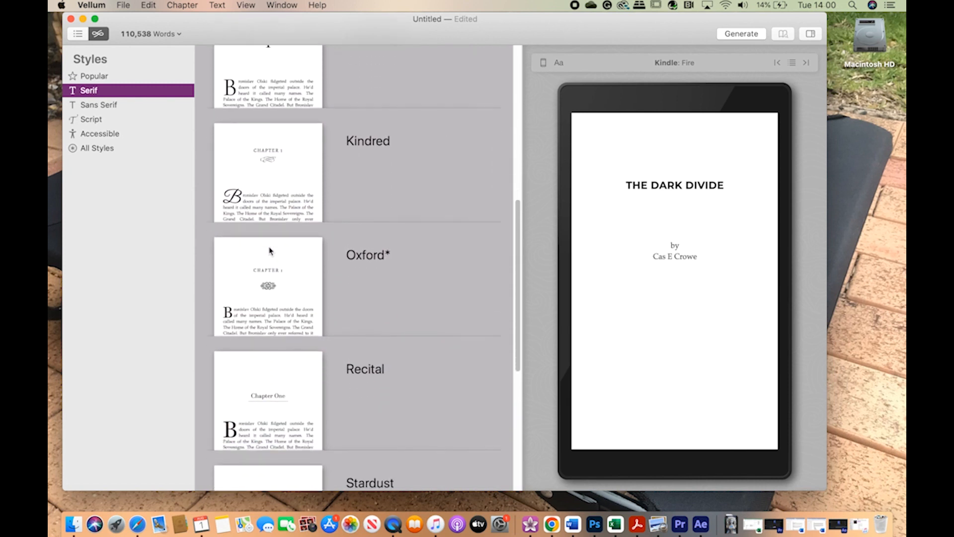
pyautogui.click(305, 242)
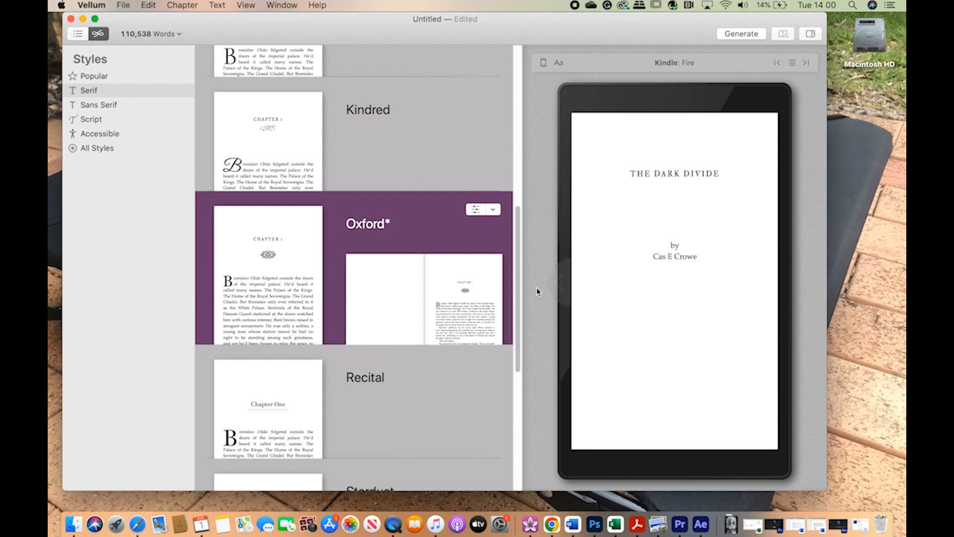
pyautogui.click(493, 210)
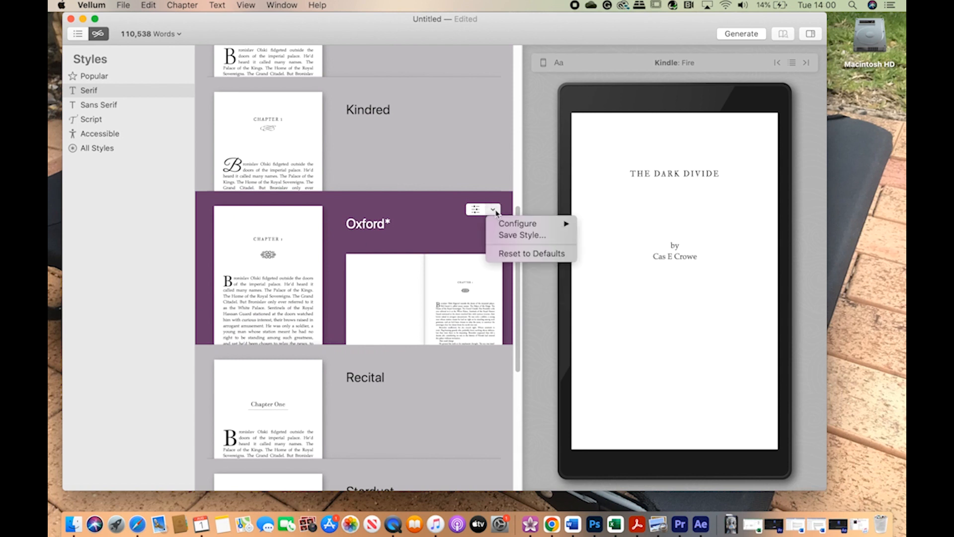
pyautogui.click(515, 236)
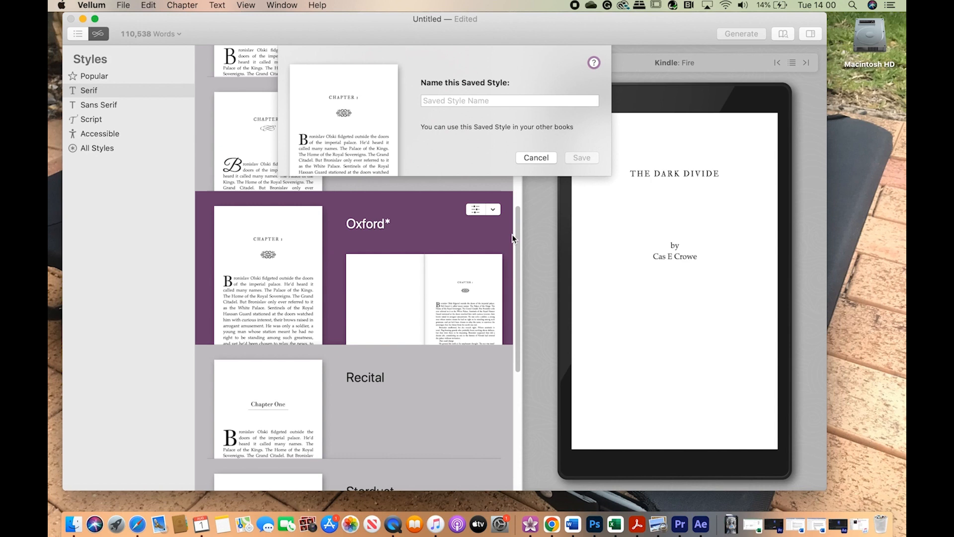
pyautogui.press('Escape')
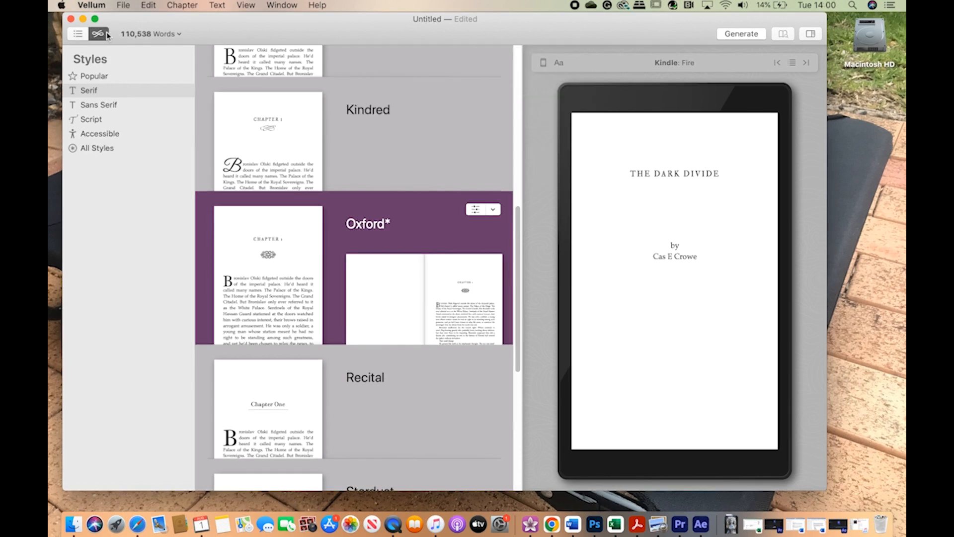
# Set the book's title to The Dark Divide, its subtitle to Book One and its series name to The Wayward Haunt Series.
pyautogui.click(80, 35)
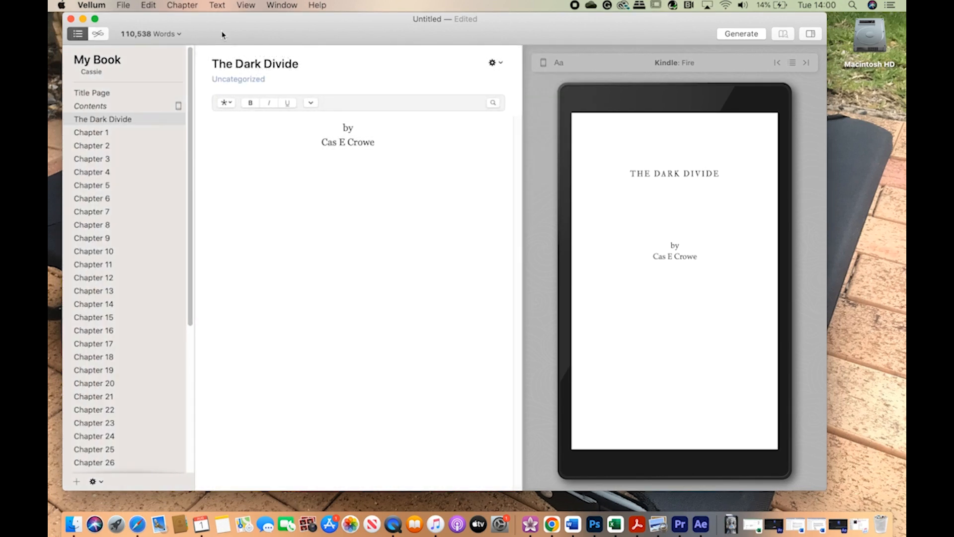
pyautogui.click(122, 63)
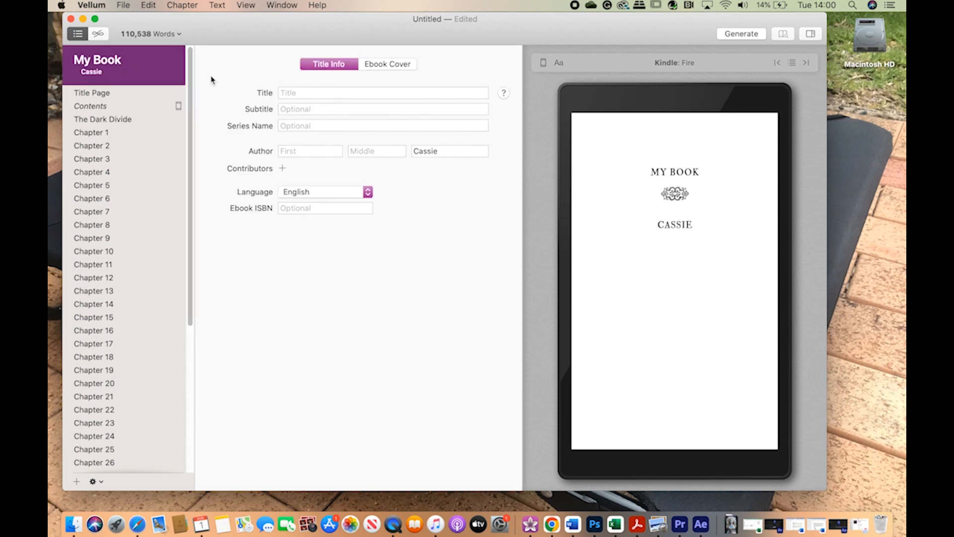
pyautogui.click(305, 93)
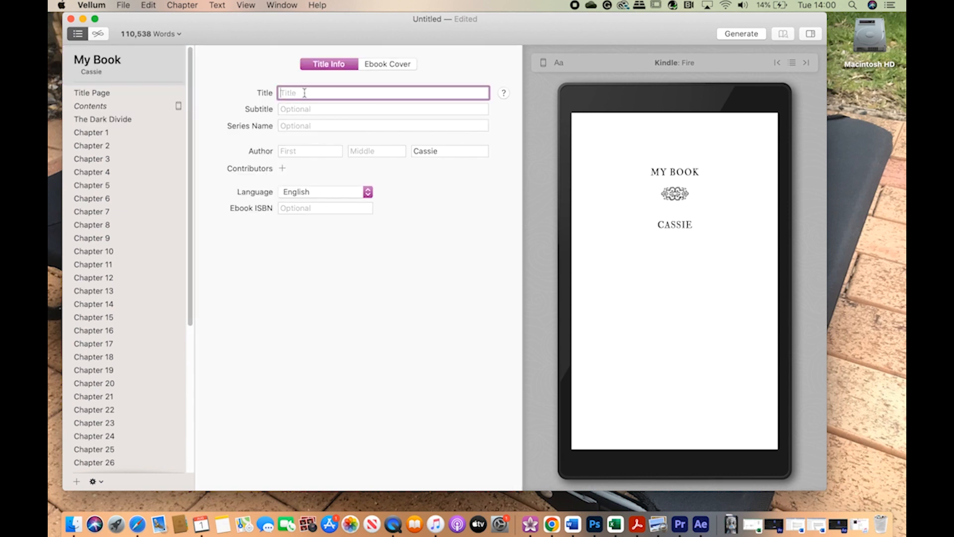
pyautogui.write('The Dark Divide')
pyautogui.click(291, 110)
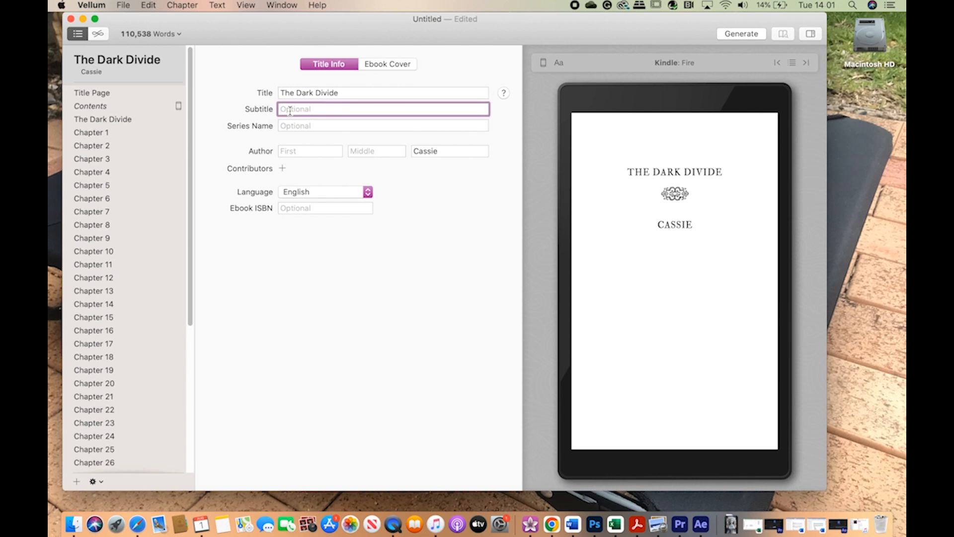
pyautogui.write('Book One')
pyautogui.click(294, 125)
pyautogui.write('The W')
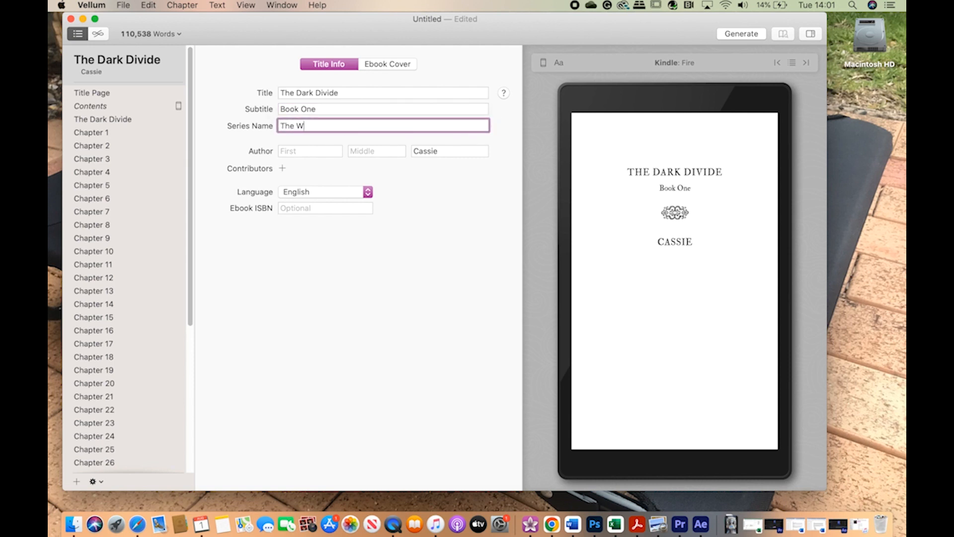
pyautogui.write('ayward Haunt Series')
# Fill in the author's first, middle and last name in the title info.
pyautogui.click(287, 152)
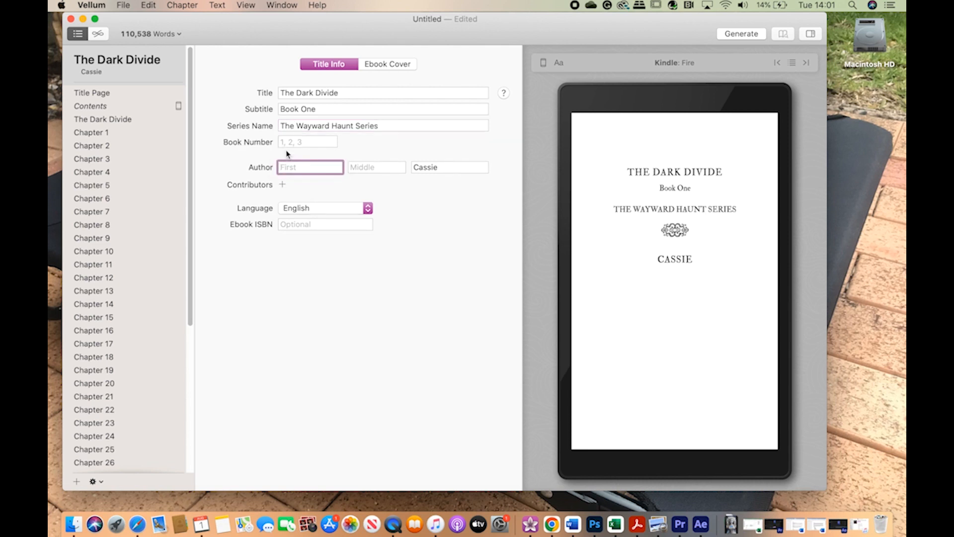
pyautogui.write('Cas')
pyautogui.press('Tab')
pyautogui.write('E')
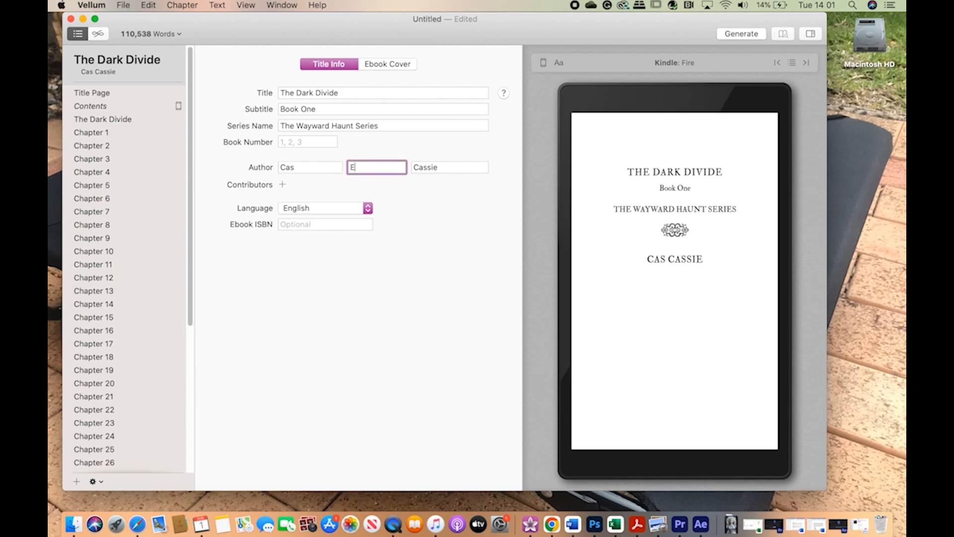
pyautogui.doubleClick(445, 167)
pyautogui.press('BackSpace')
pyautogui.write('Crowe')
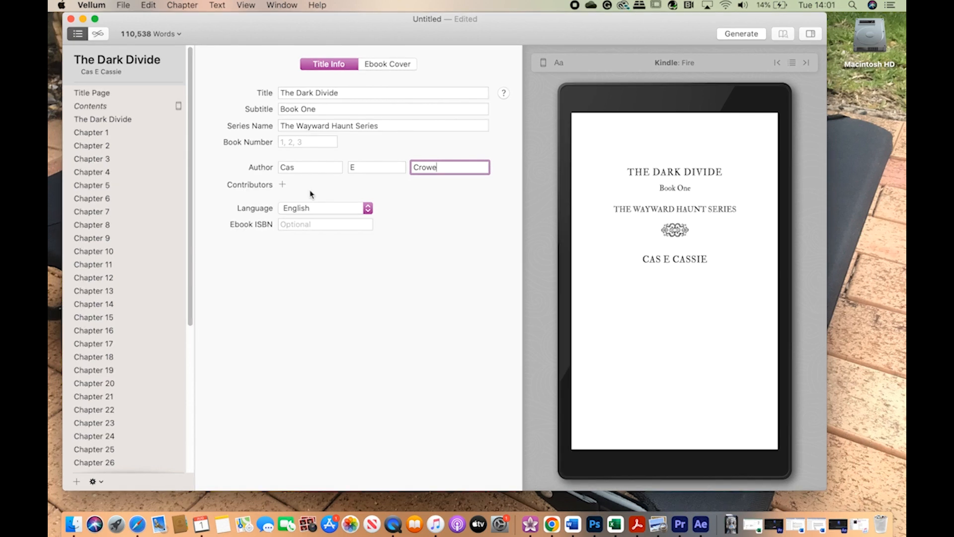
# Review the book's Language choices and the optional Ebook ISBN field.
pyautogui.click(314, 209)
pyautogui.click(426, 258)
pyautogui.click(338, 224)
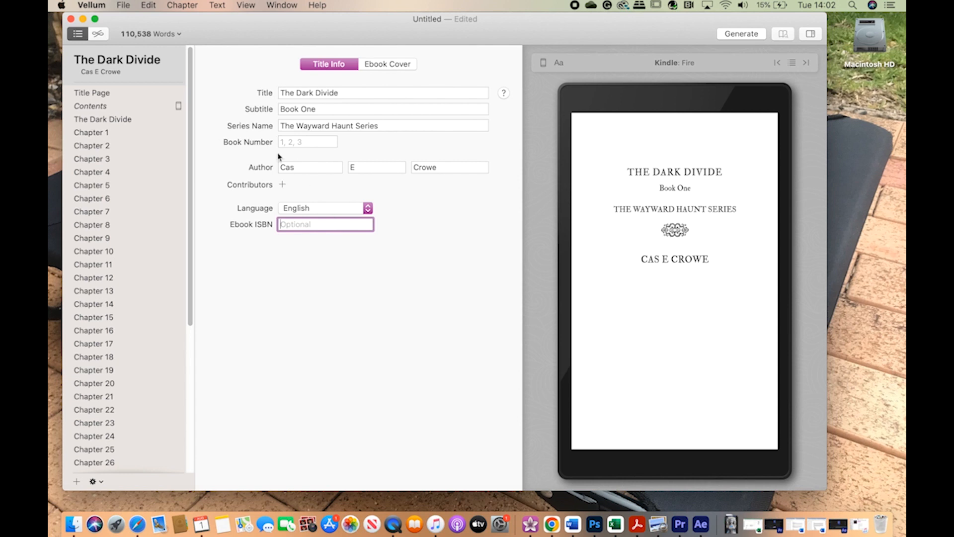
# Review the Contents element's Include In option and the Title Page's publisher name, link and logo fields.
pyautogui.click(104, 107)
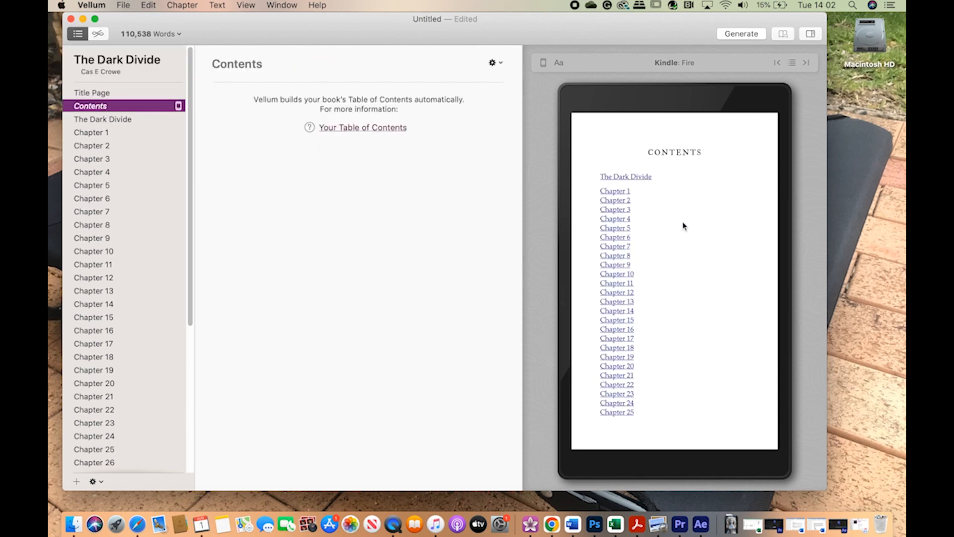
pyautogui.click(501, 63)
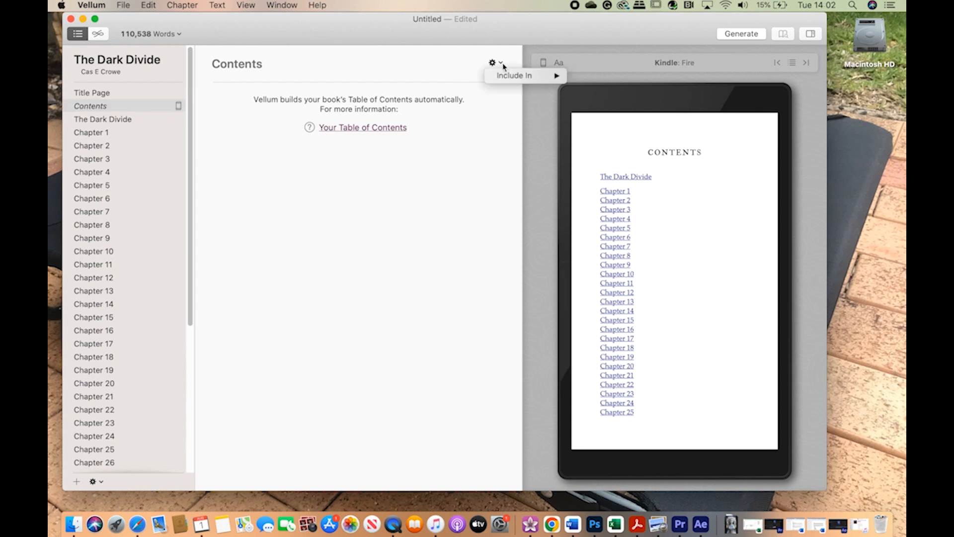
pyautogui.click(503, 65)
pyautogui.click(501, 64)
pyautogui.moveTo(553, 76)
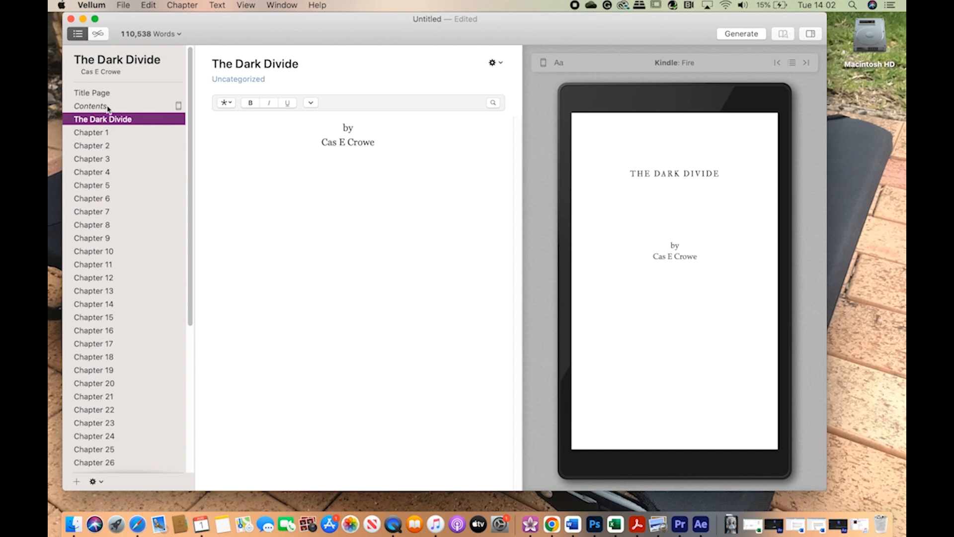
pyautogui.click(104, 95)
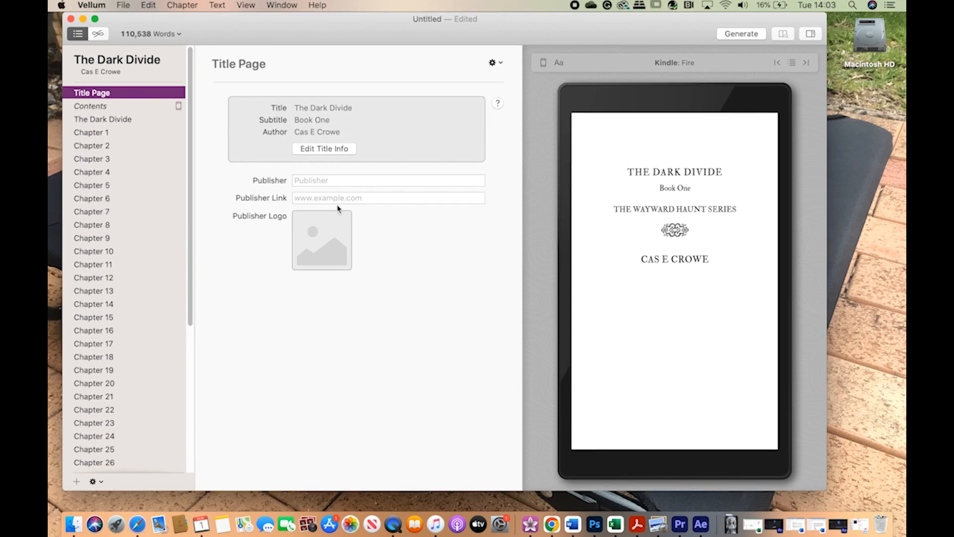
pyautogui.moveTo(341, 243)
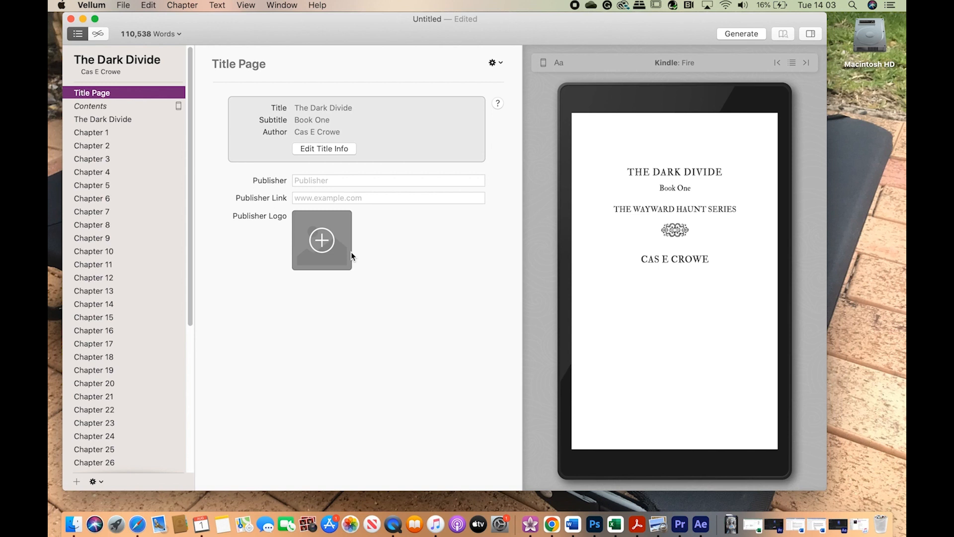
# Add an empty chapter at the end of the book and insert a Copyright element.
pyautogui.click(77, 481)
pyautogui.click(97, 482)
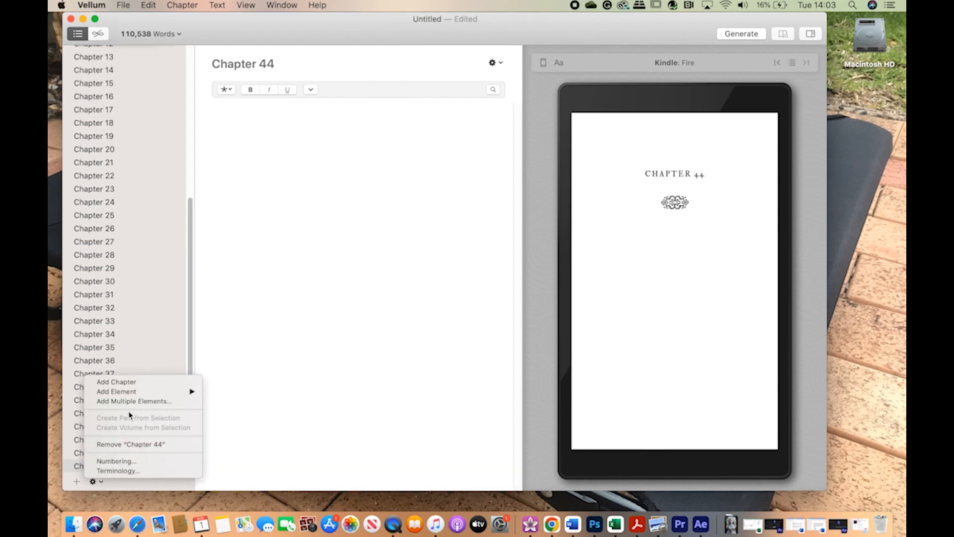
pyautogui.moveTo(135, 393)
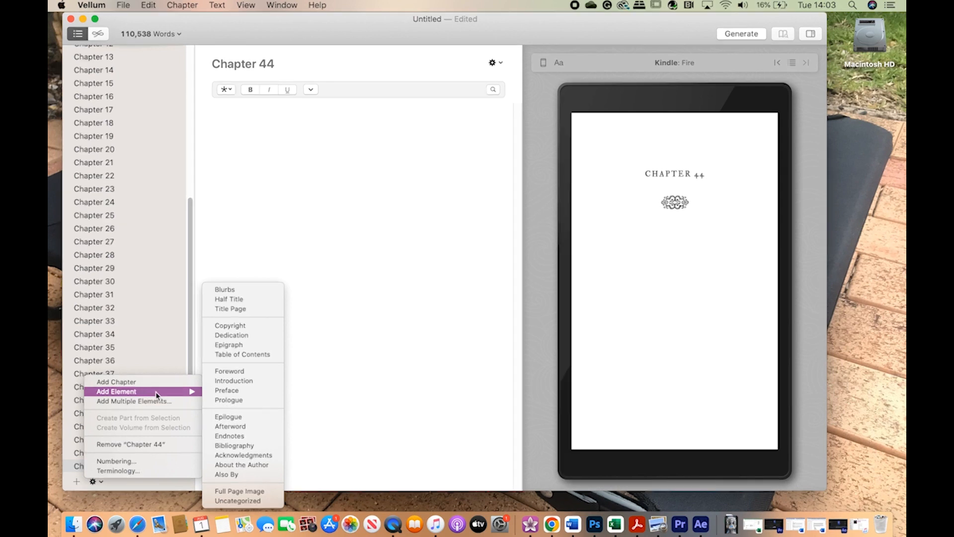
pyautogui.click(230, 325)
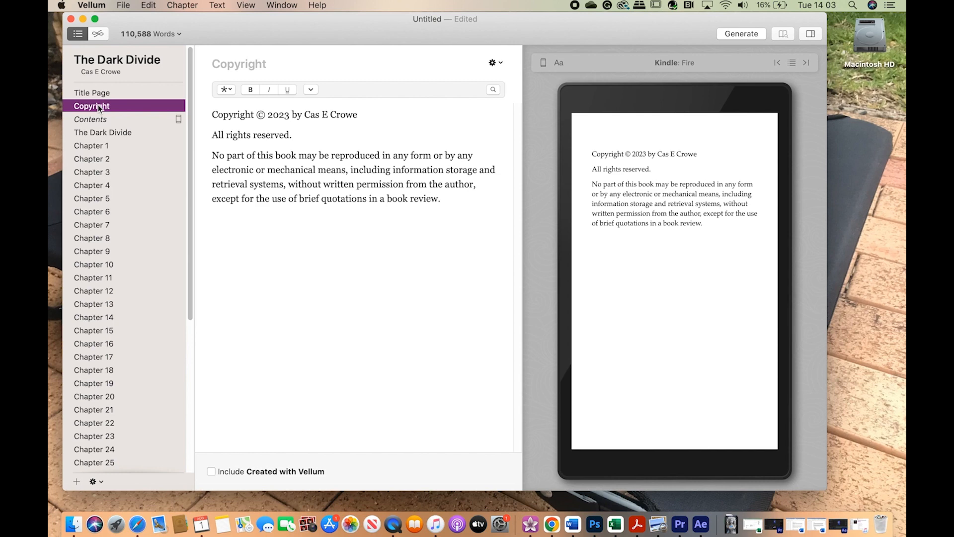
# Add a cover design copyright line with the author's name and 2023 below the copyright notice.
pyautogui.click(358, 115)
pyautogui.press('Return')
pyautogui.write('Cover')
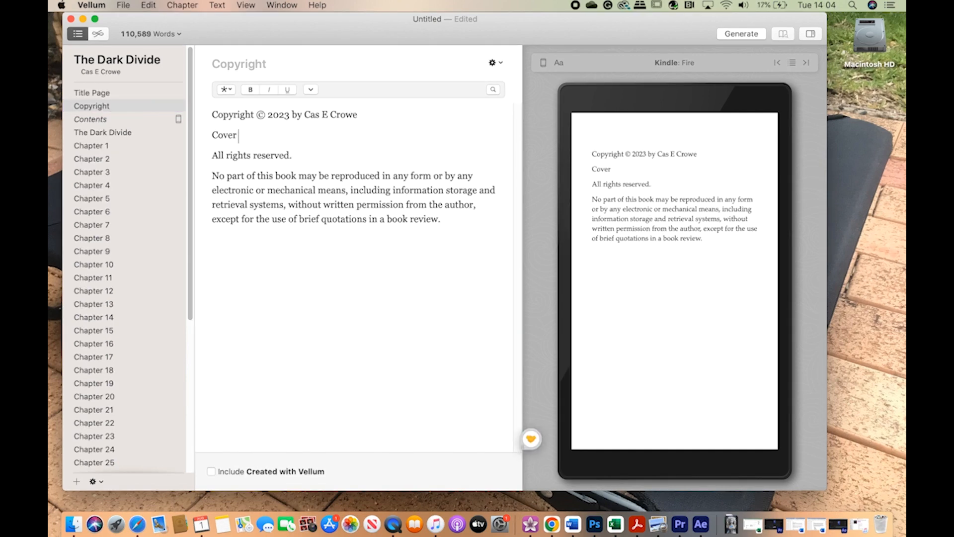
pyautogui.write(' design copyright @ Cas E Crowe 2023')
# Add an author line, "Editor: Hot Tree Editing" and "Title: The Dark Divide" below the rights paragraph on the Copyright page.
pyautogui.click(454, 224)
pyautogui.press('Return')
pyautogui.write('Author: Crowe, E Crowe')
pyautogui.press('Return')
pyautogui.write('Editor: Hot Tree Editing')
pyautogui.press('Return')
pyautogui.write('Title: The Dark Divide')
pyautogui.press('Return')
# Add "Paperback ISBN:" and "Ebook ISBN:" lines at the end of the Copyright page, leaving the numbers blank.
pyautogui.write('Paperback ISB')
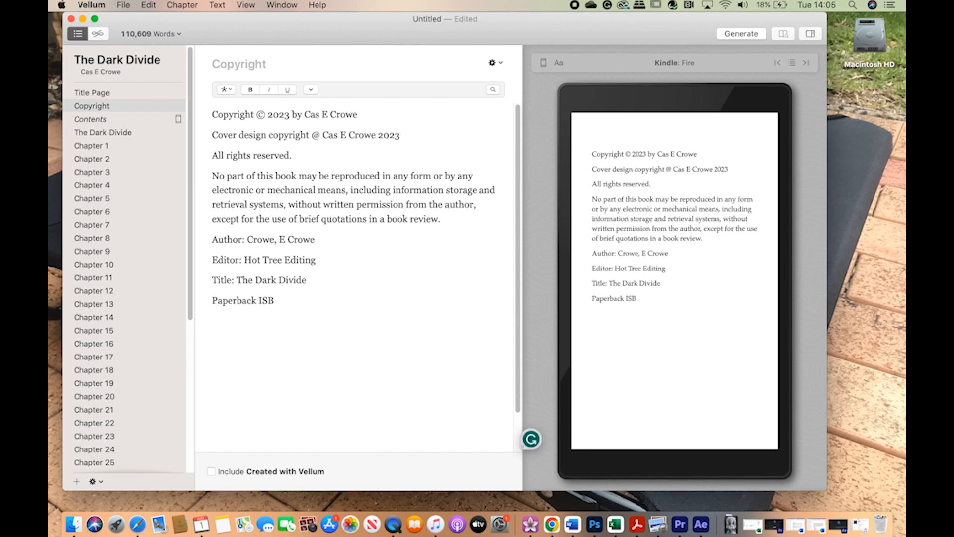
pyautogui.write('N:')
pyautogui.press('Return')
pyautogui.write('Ebook ISBN')
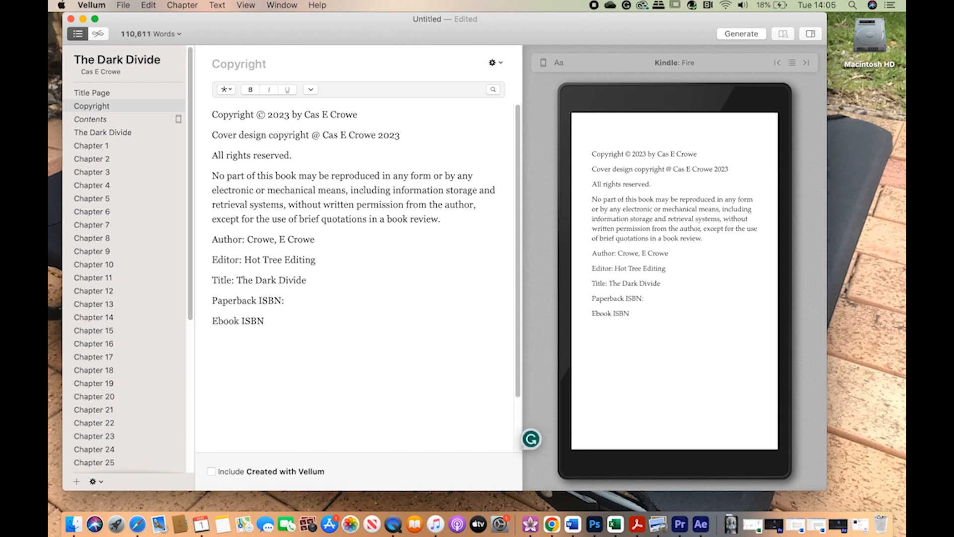
pyautogui.write(':')
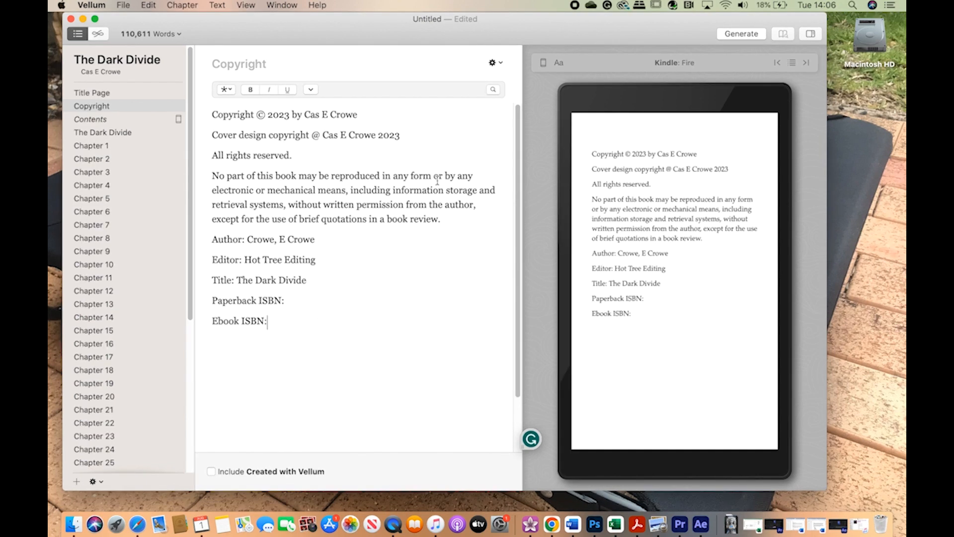
# Preview the Copyright page on the Kindle Paperwhite and the iPad, and in the print layout.
pyautogui.click(544, 63)
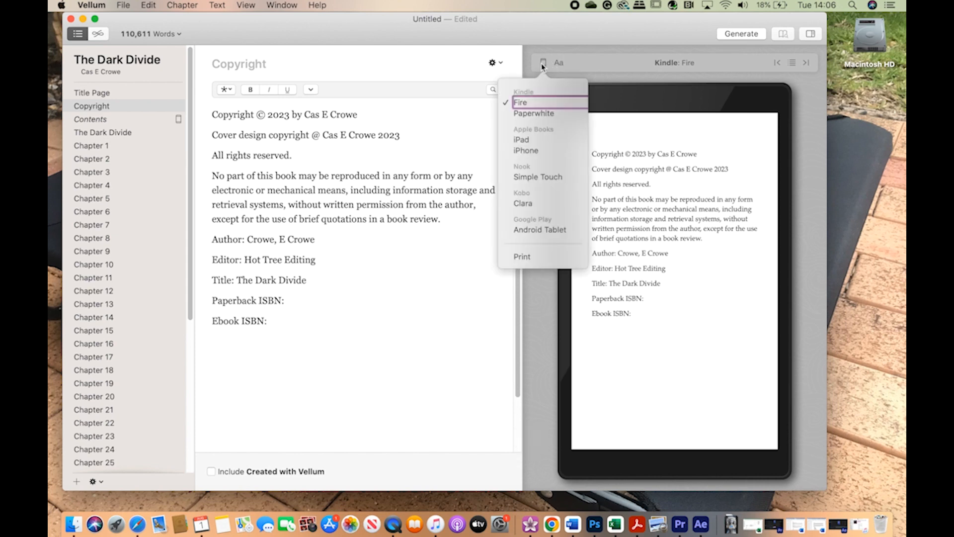
pyautogui.click(541, 115)
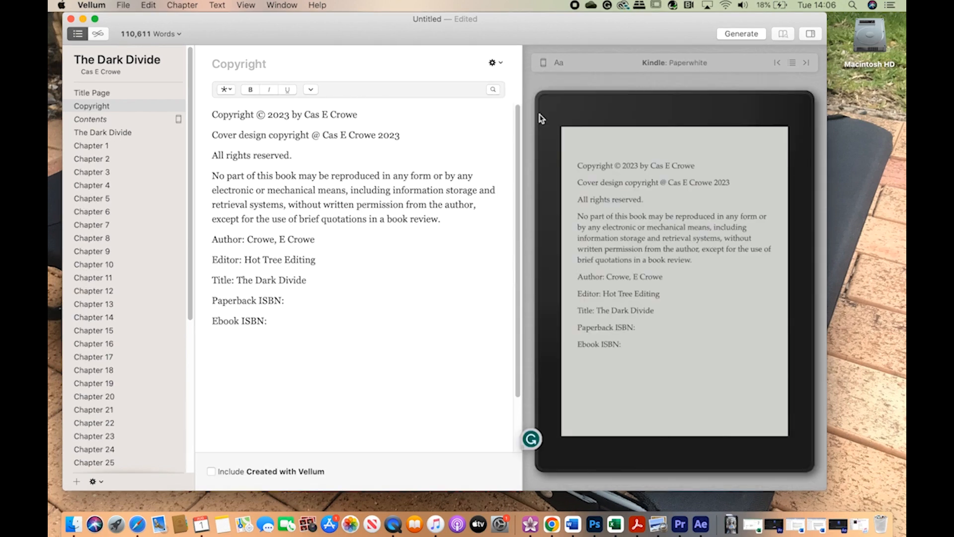
pyautogui.click(544, 62)
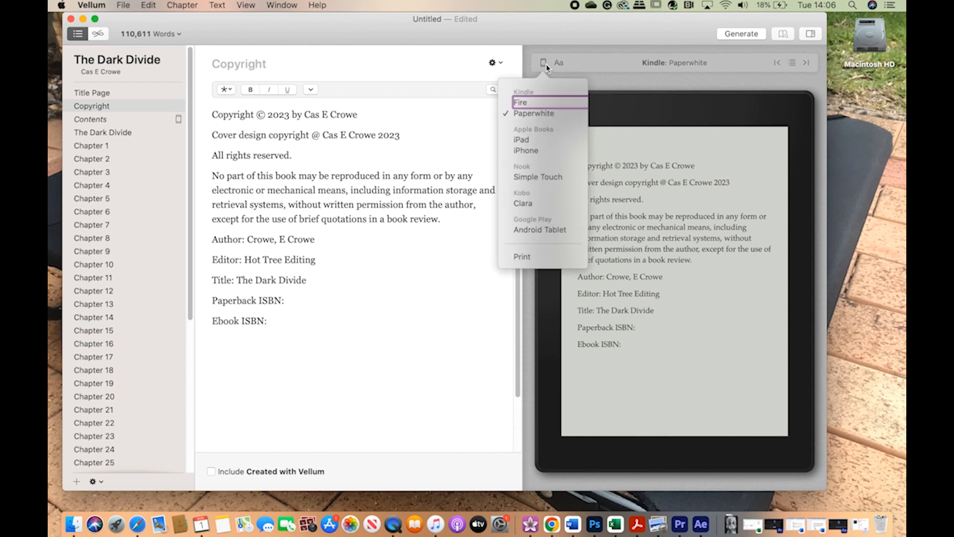
pyautogui.click(529, 141)
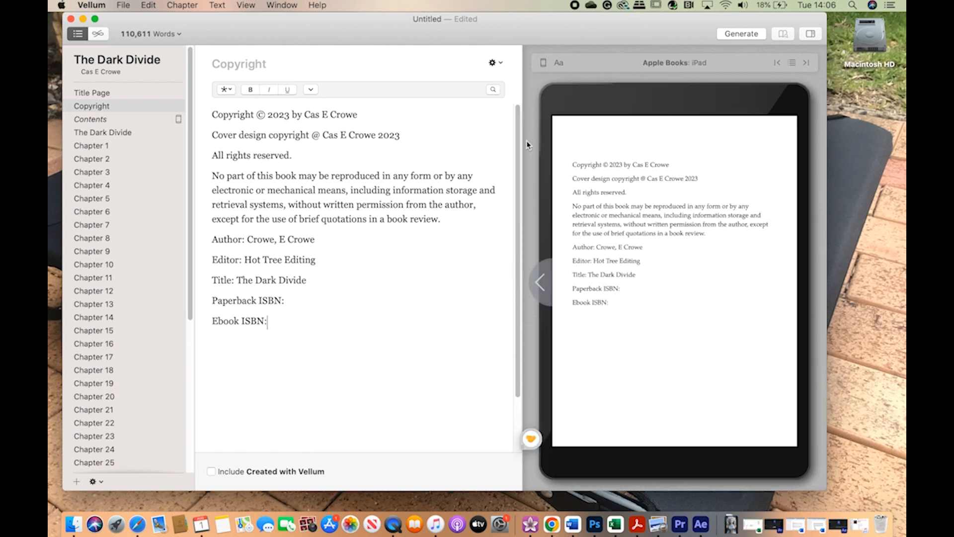
pyautogui.click(544, 64)
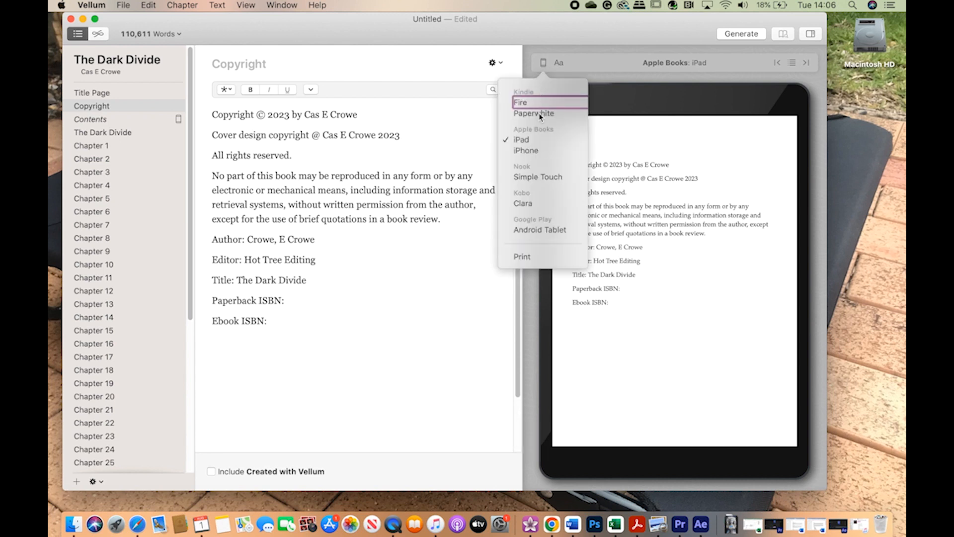
pyautogui.click(520, 257)
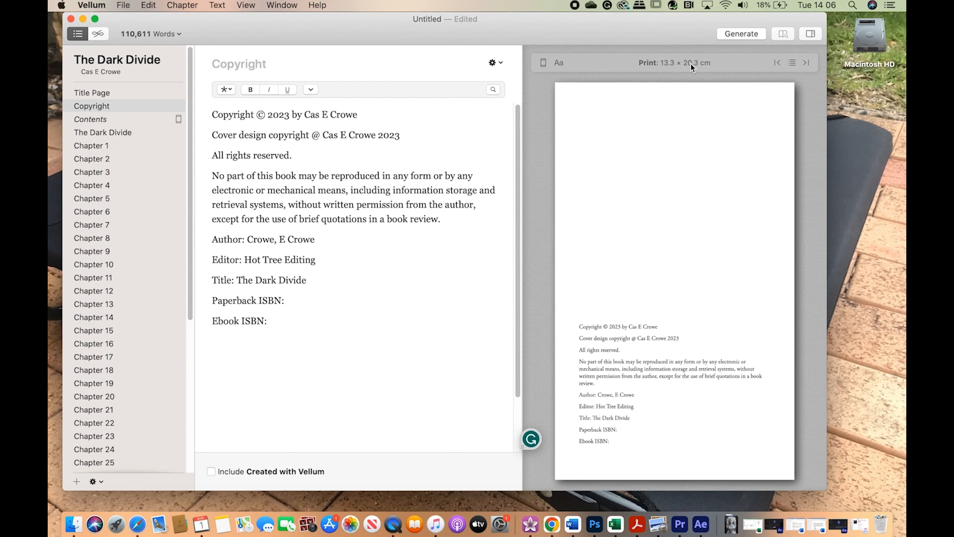
# View the Contents page and switch its preview device to the Kindle Paperwhite.
pyautogui.click(113, 123)
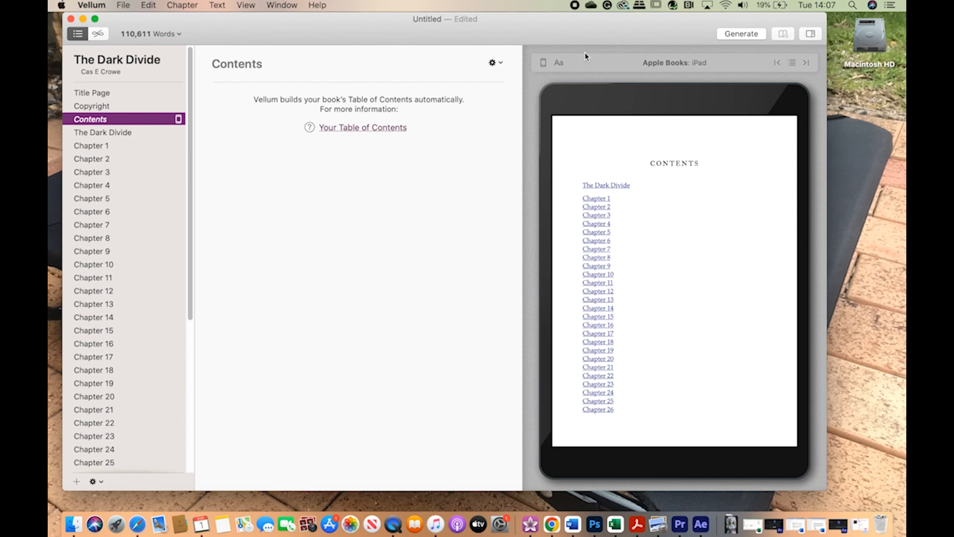
pyautogui.click(544, 63)
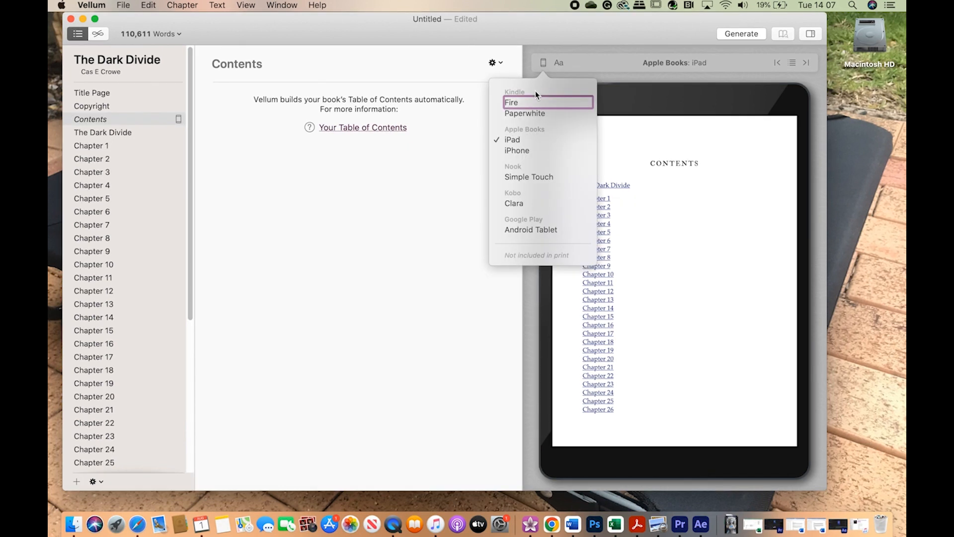
pyautogui.click(525, 114)
# Move the Title Page below the Copyright page in the book outline.
pyautogui.click(99, 92)
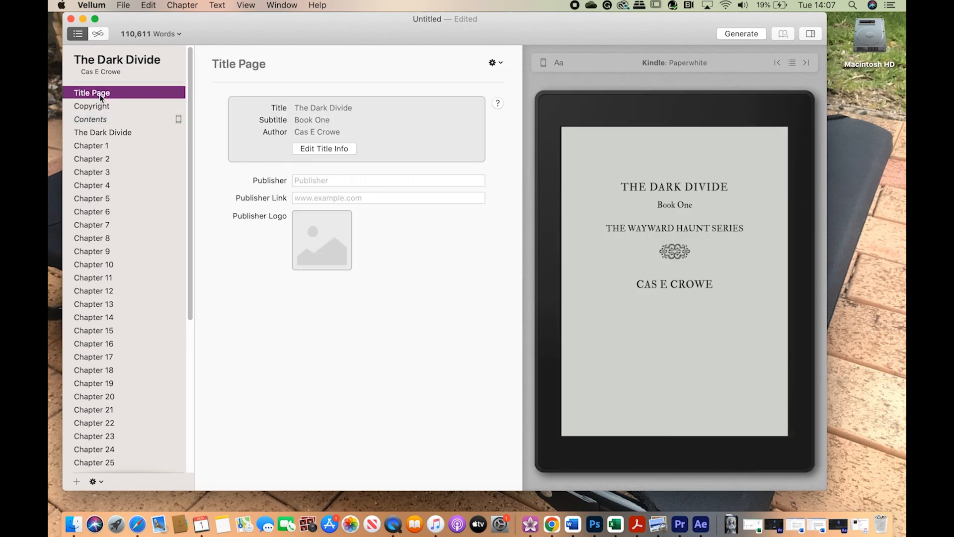
pyautogui.moveTo(99, 94); pyautogui.dragTo(101, 118)
pyautogui.click(104, 93)
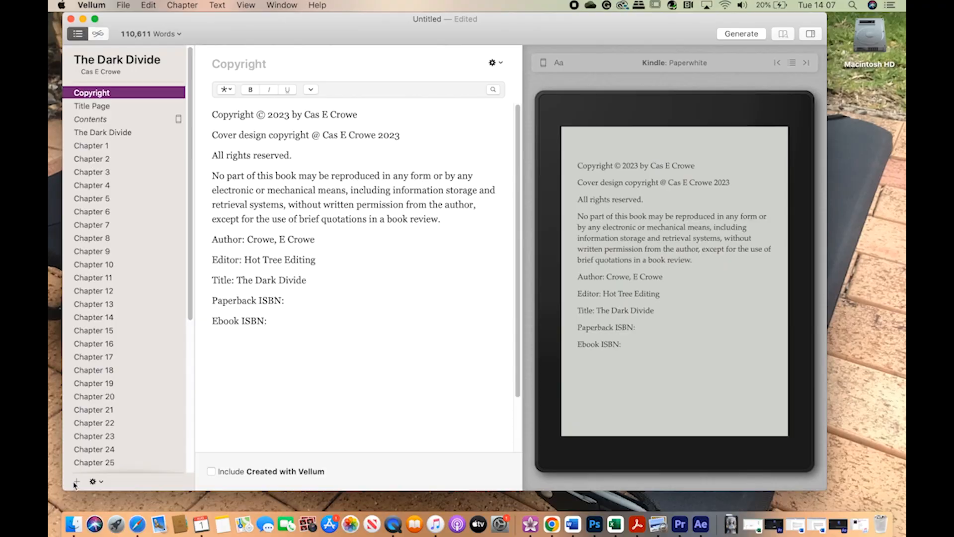
# Add a Full Page Image element and move it to the start of the book, above the Copyright page.
pyautogui.click(96, 482)
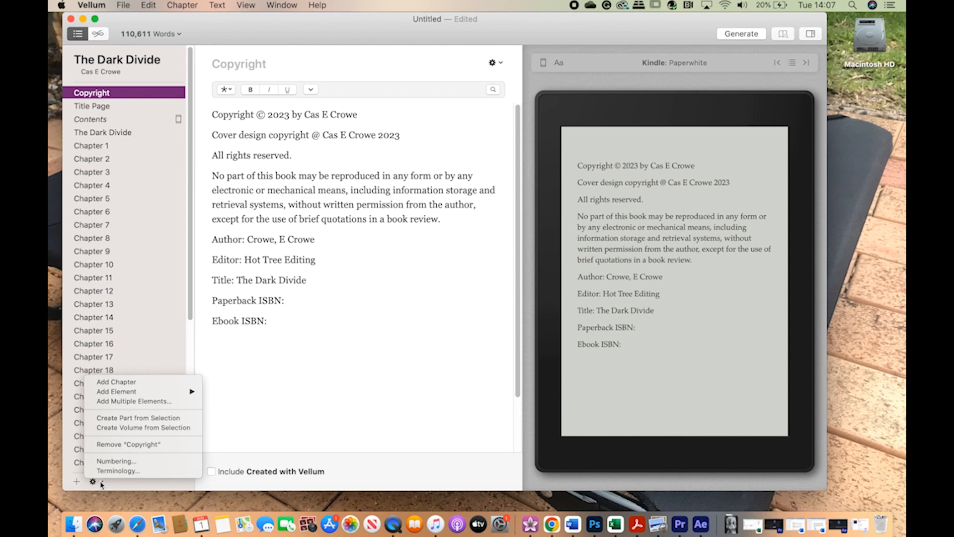
pyautogui.moveTo(136, 392)
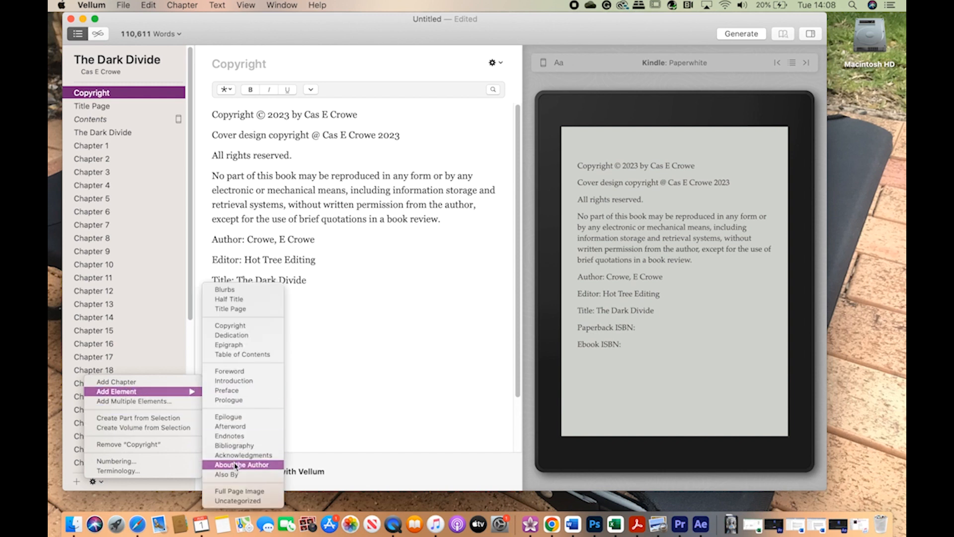
pyautogui.click(240, 491)
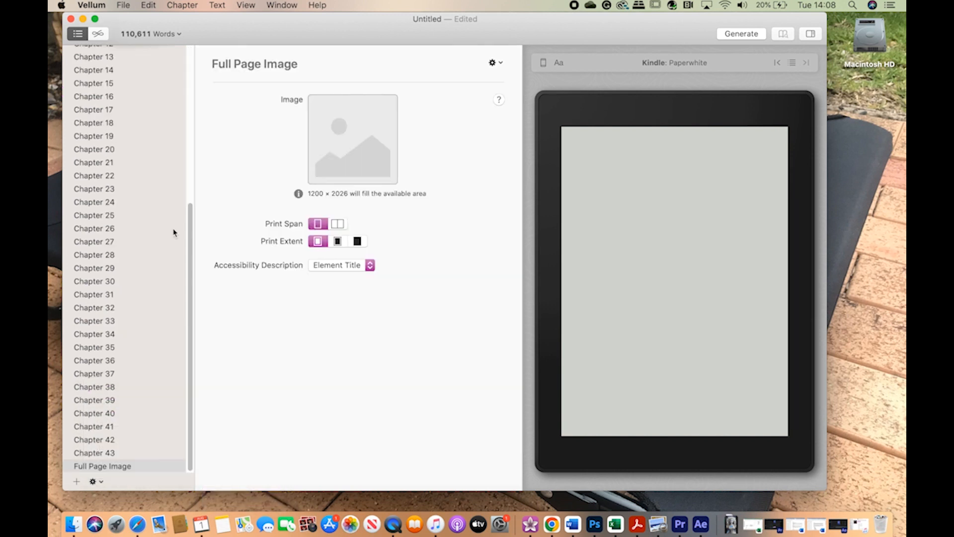
pyautogui.moveTo(80, 466); pyautogui.dragTo(101, 71)
pyautogui.scroll(5, 107, 110)
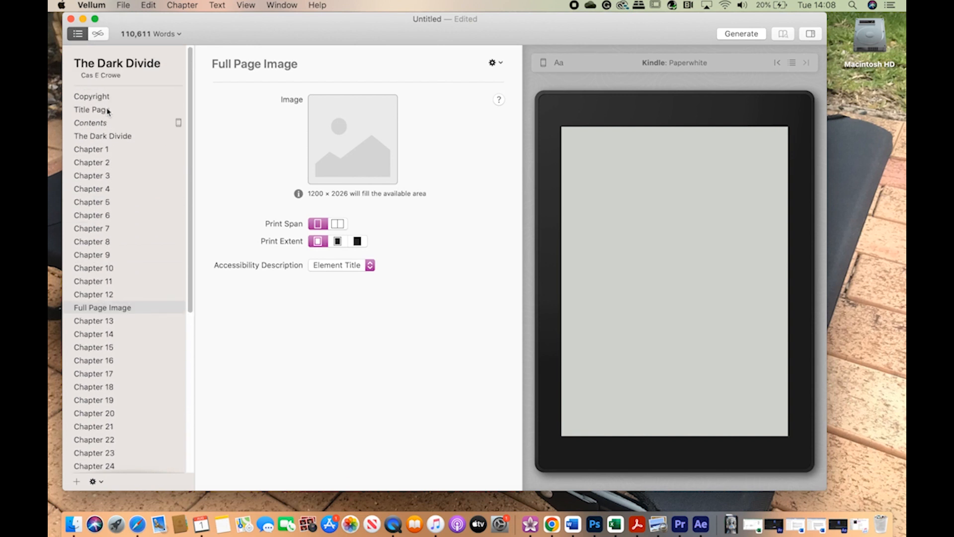
pyautogui.moveTo(106, 304); pyautogui.dragTo(106, 91)
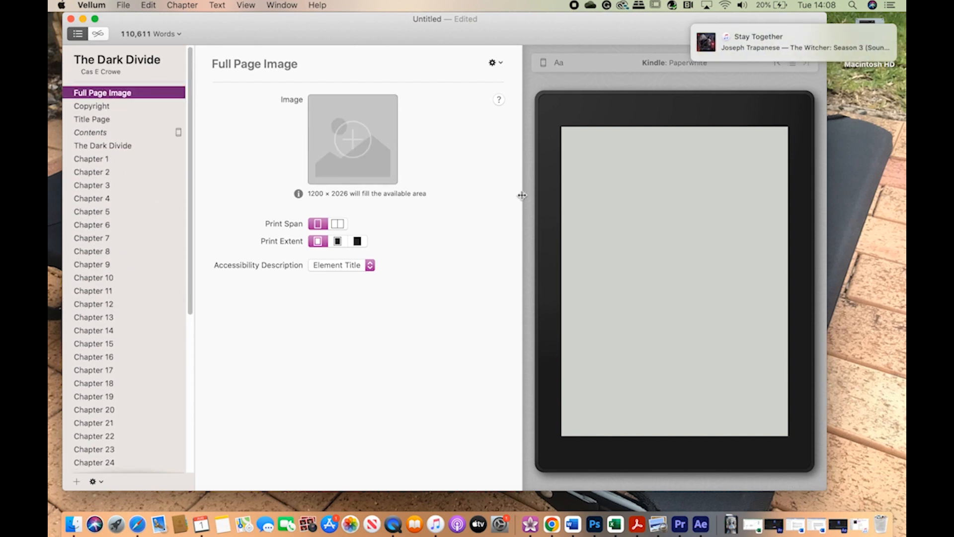
# Switch the preview to print and load TDD-Interior-Title.png from the Interior Design folder into the full page image.
pyautogui.click(544, 62)
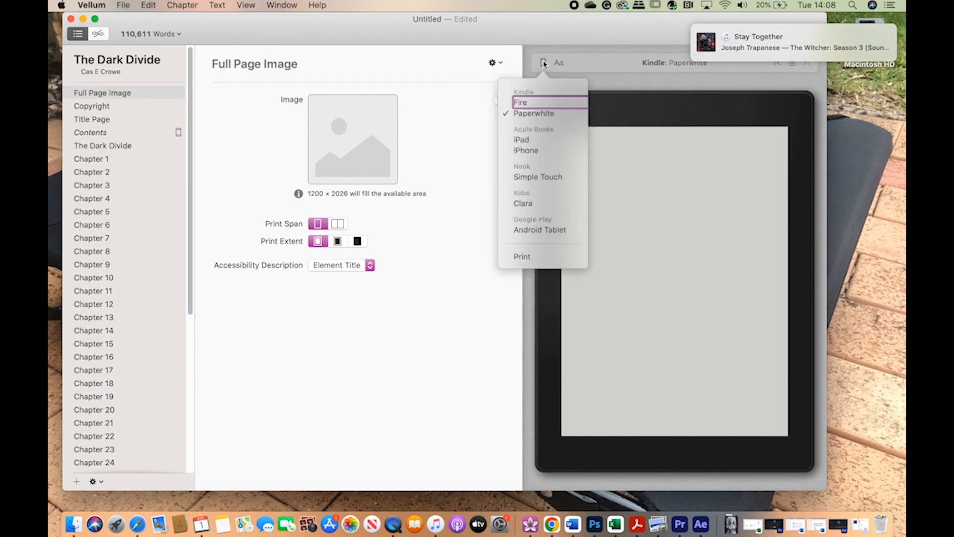
pyautogui.click(527, 257)
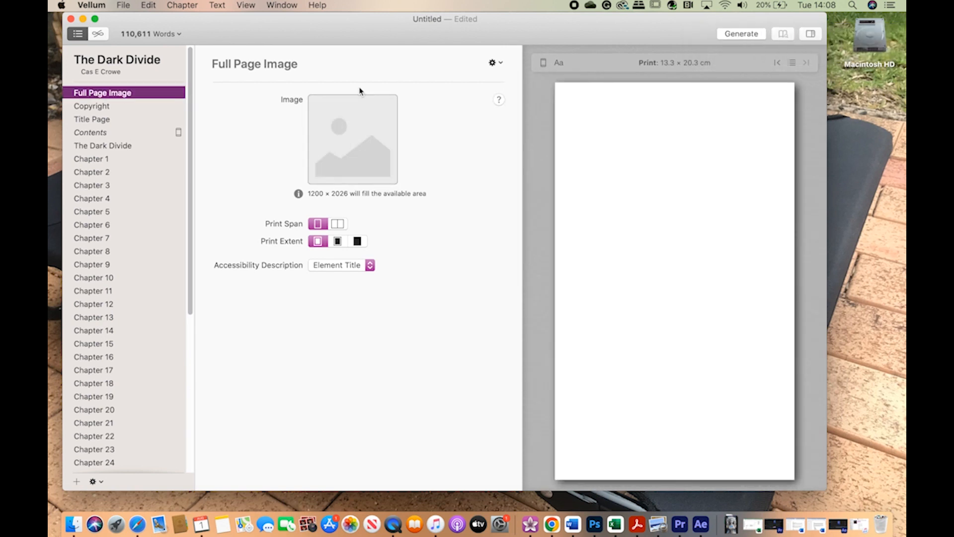
pyautogui.moveTo(352, 142)
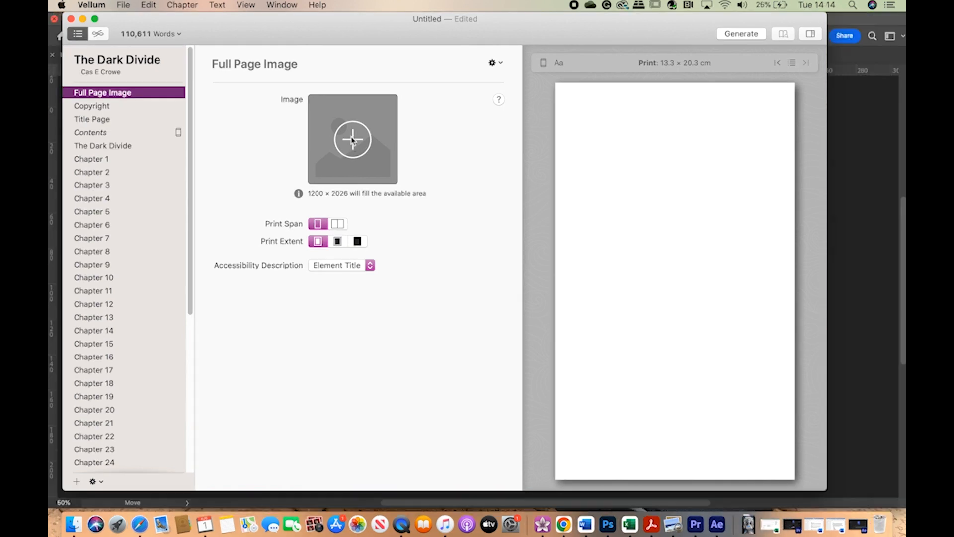
pyautogui.click(352, 140)
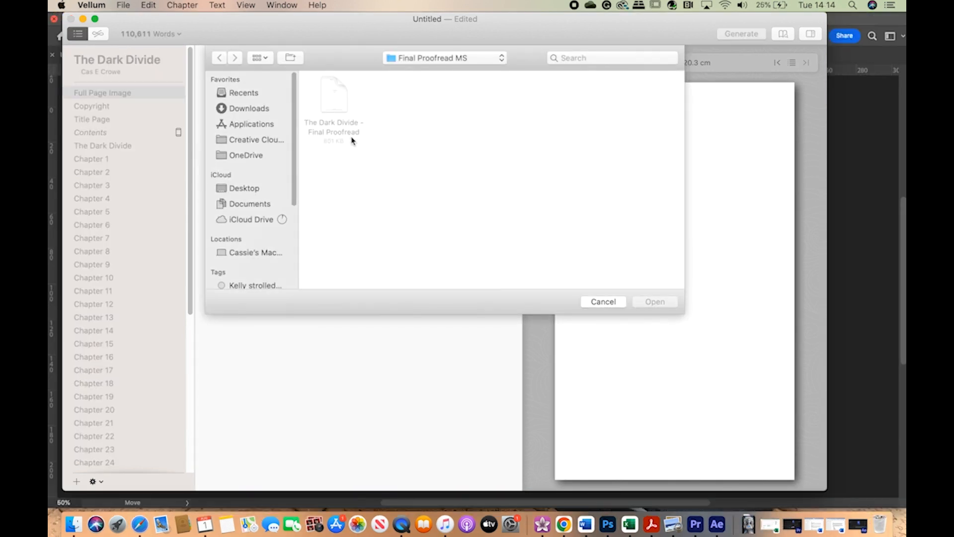
pyautogui.click(426, 61)
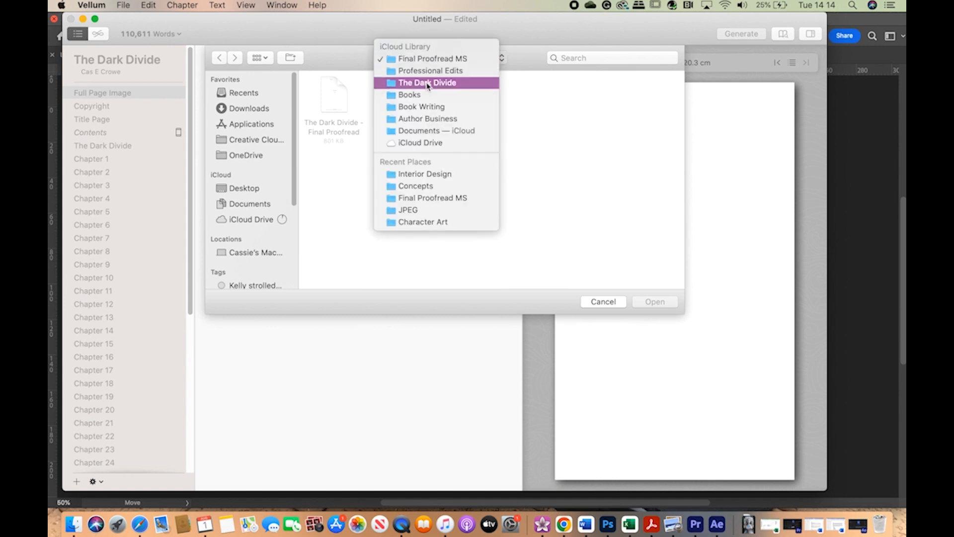
pyautogui.click(427, 84)
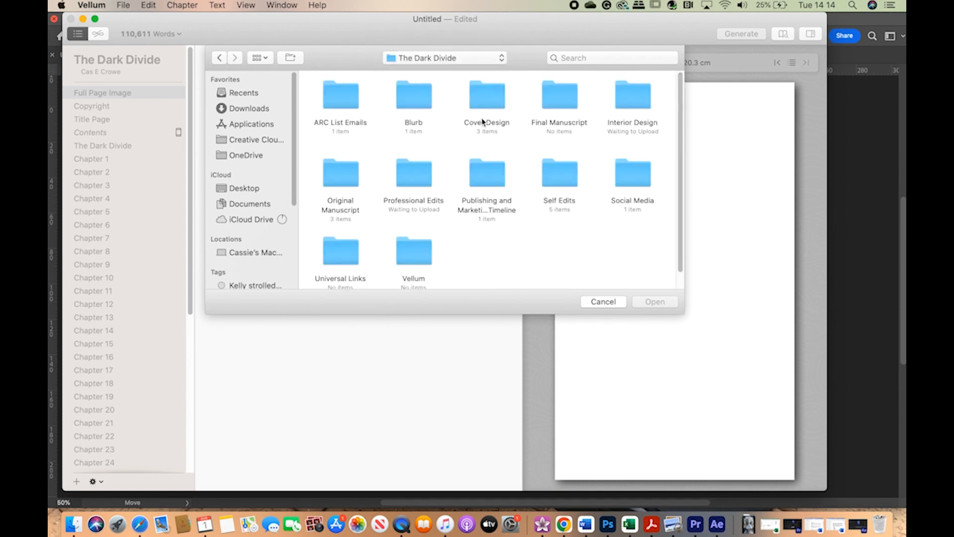
pyautogui.doubleClick(628, 102)
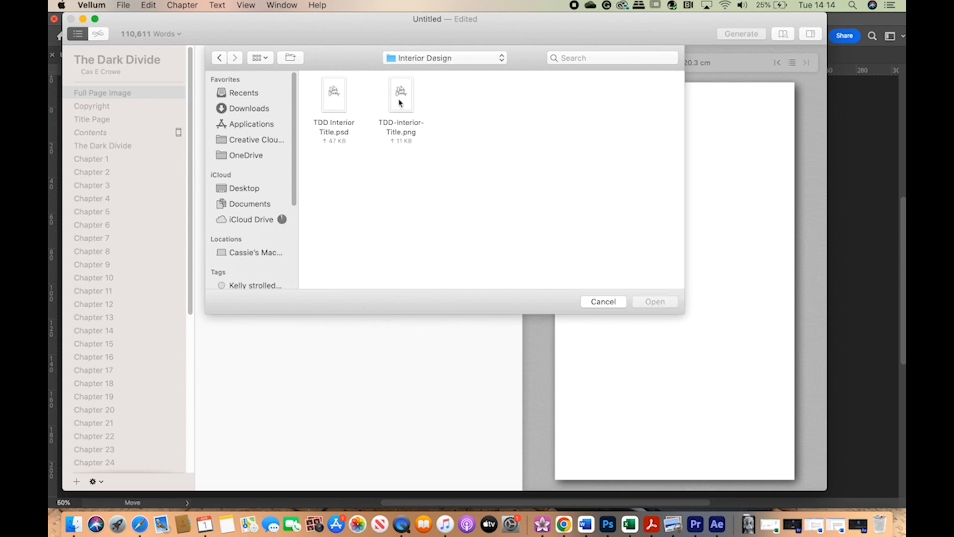
pyautogui.click(400, 103)
pyautogui.click(651, 302)
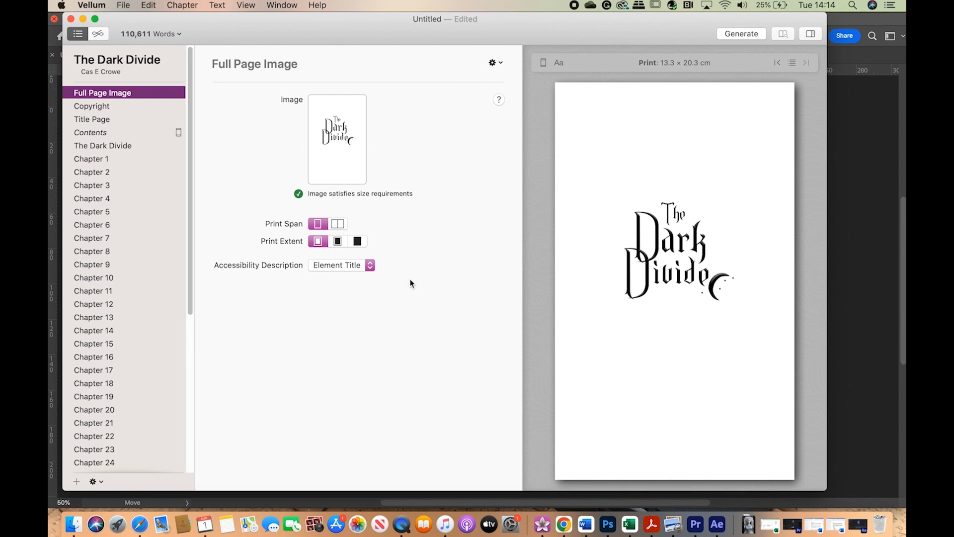
# Try full bleed and a two-page span on the title image, finishing with a single-page span and the middle print extent.
pyautogui.click(357, 242)
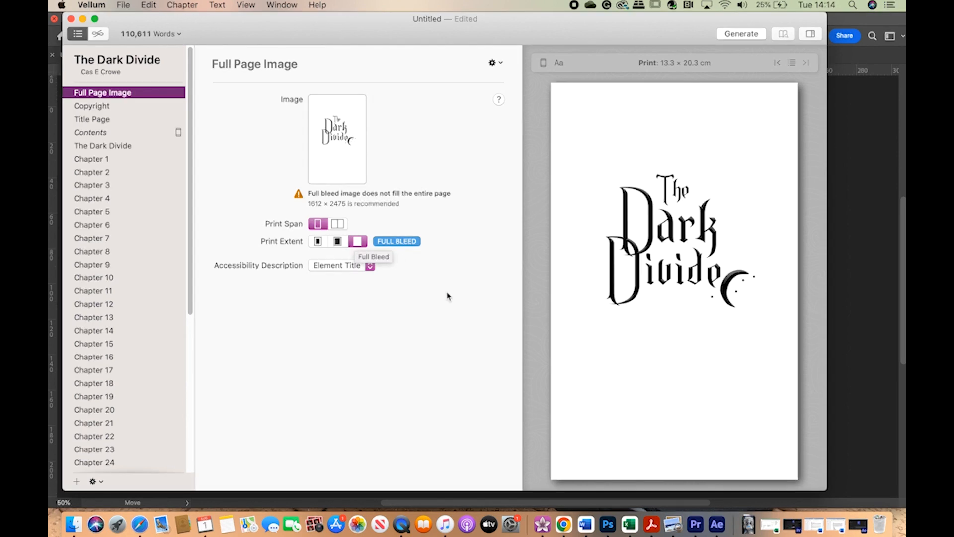
pyautogui.click(338, 225)
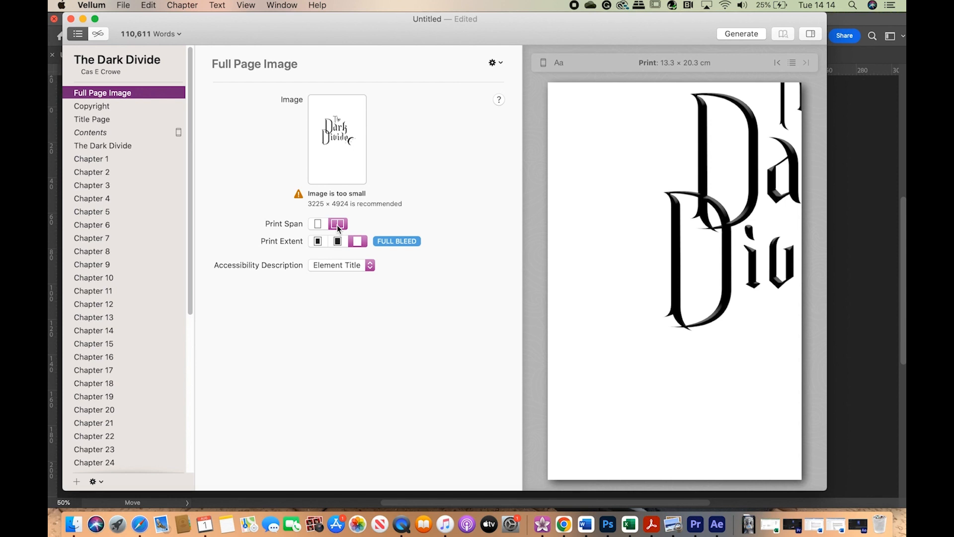
pyautogui.click(318, 224)
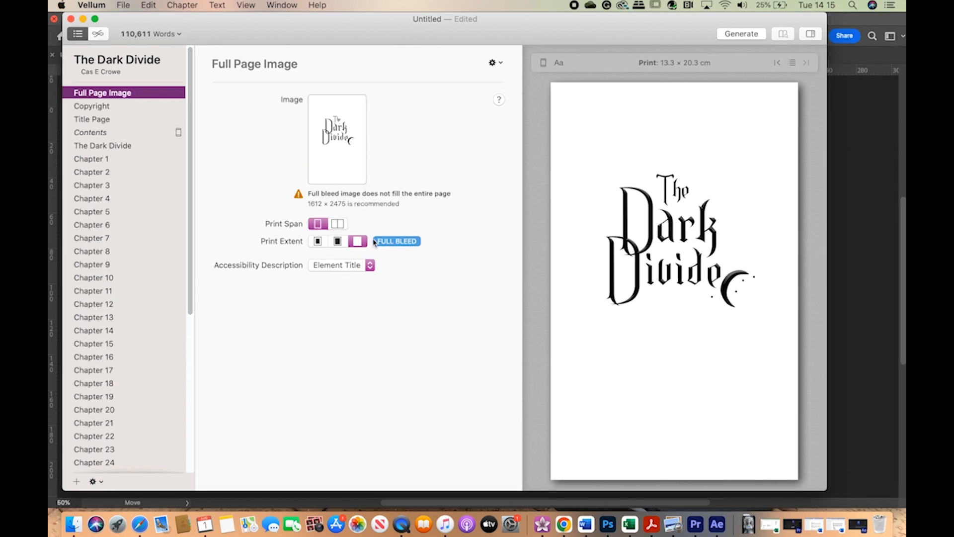
pyautogui.click(339, 242)
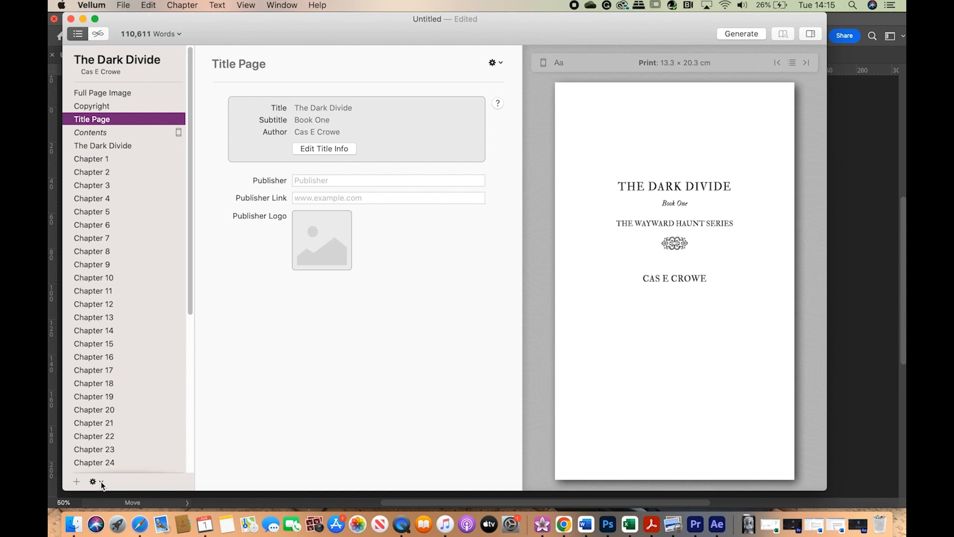
# Add a second Full Page Image element and place it between the Title Page and Contents.
pyautogui.click(101, 483)
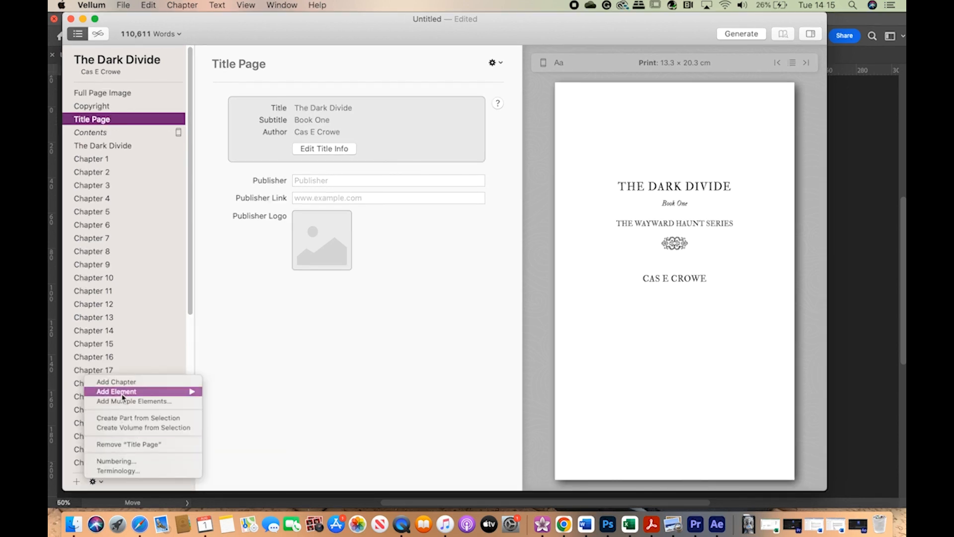
pyautogui.moveTo(124, 396)
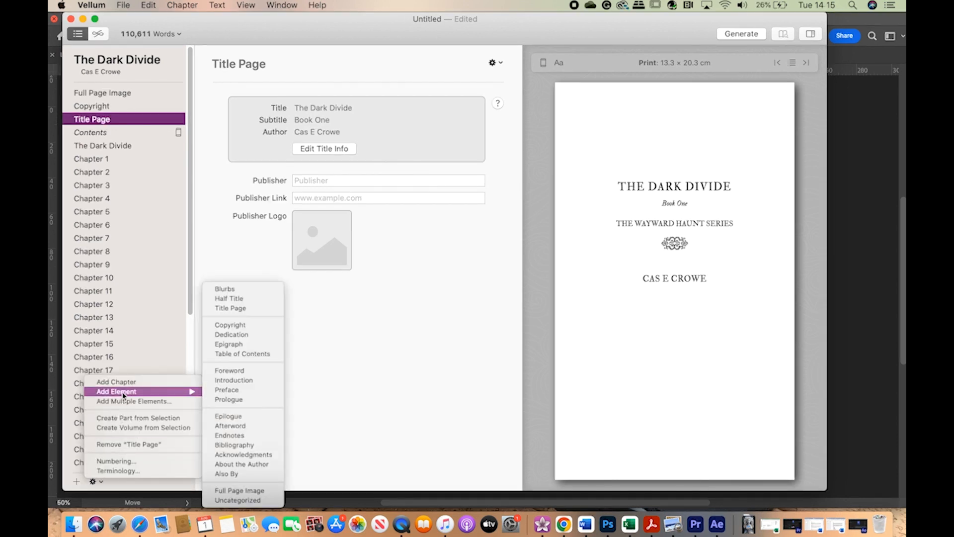
pyautogui.click(257, 494)
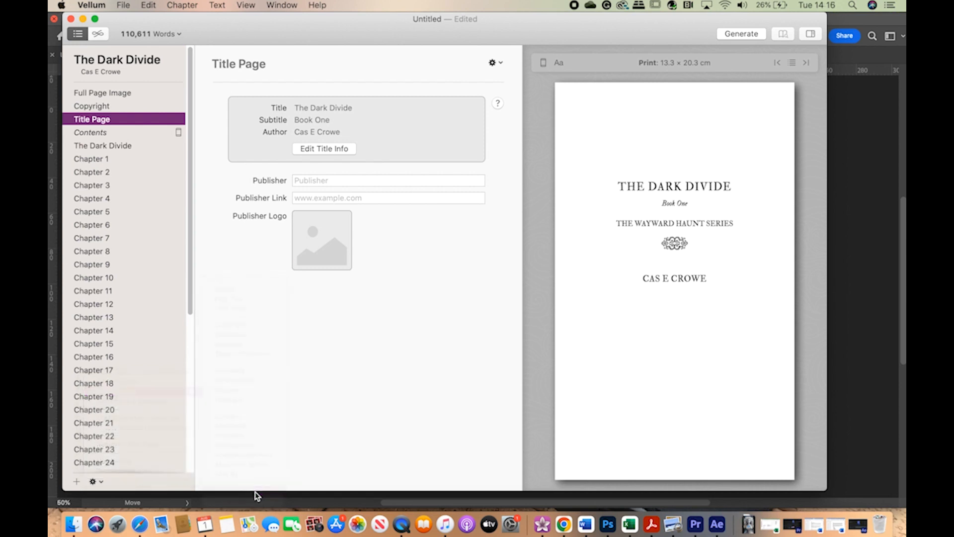
pyautogui.moveTo(101, 470); pyautogui.dragTo(101, 50)
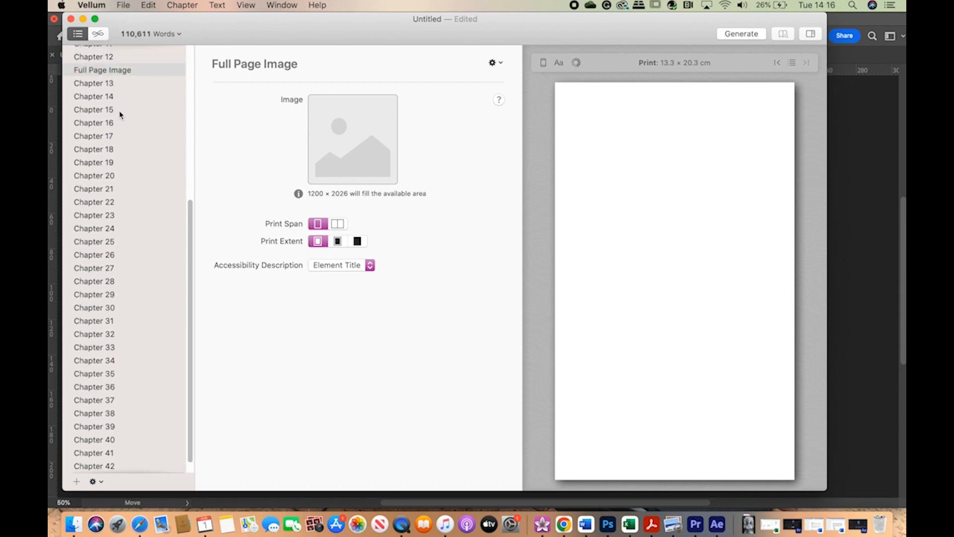
pyautogui.scroll(3, 105, 138)
pyautogui.moveTo(98, 183); pyautogui.dragTo(106, 63)
pyautogui.scroll(4, 105, 64)
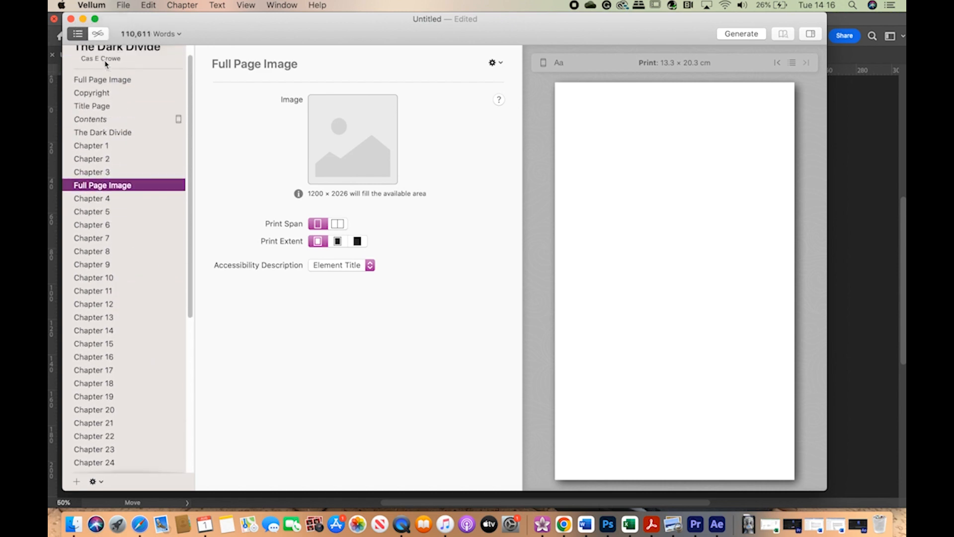
pyautogui.moveTo(104, 201); pyautogui.dragTo(104, 132)
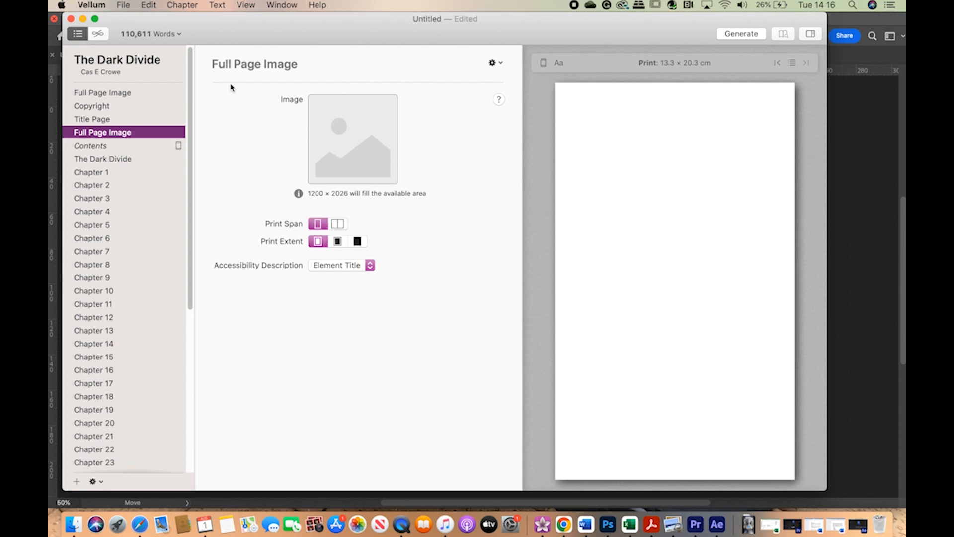
# Rename the second full page image element as "Map One".
pyautogui.click(266, 63)
pyautogui.write('Map')
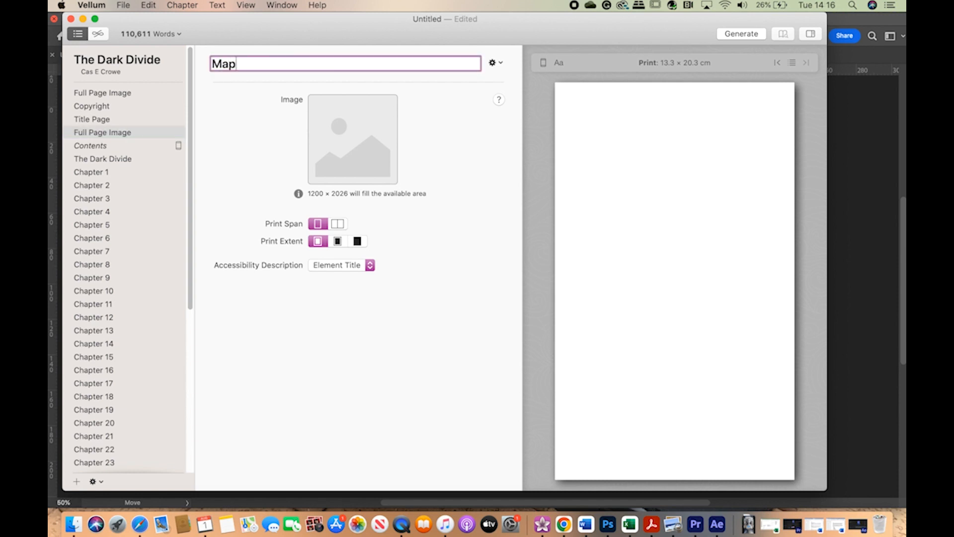
pyautogui.write(' One')
# Load Navask-Map.jpg from the Maps folder as the image of the Map One element.
pyautogui.click(354, 142)
pyautogui.click(456, 58)
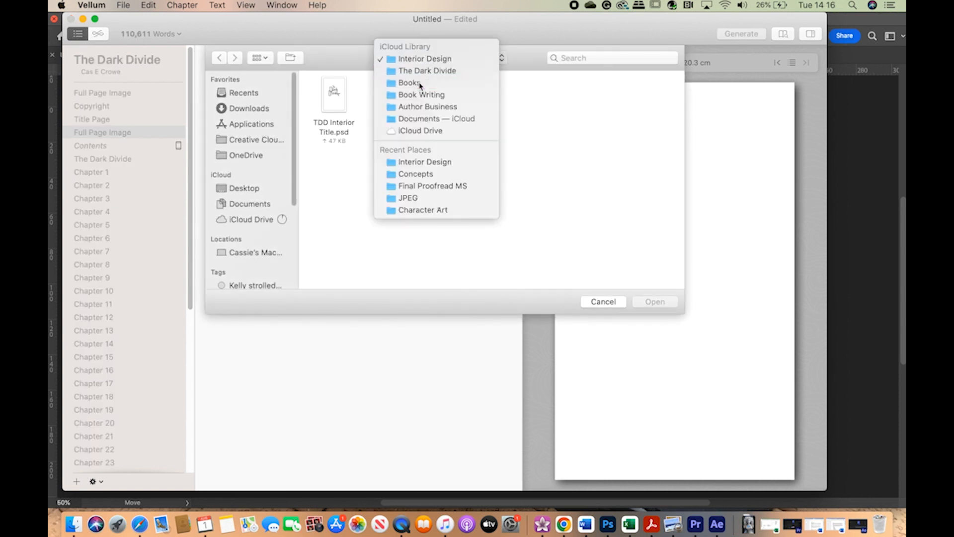
pyautogui.click(447, 81)
pyautogui.doubleClick(427, 184)
pyautogui.doubleClick(637, 110)
pyautogui.doubleClick(467, 94)
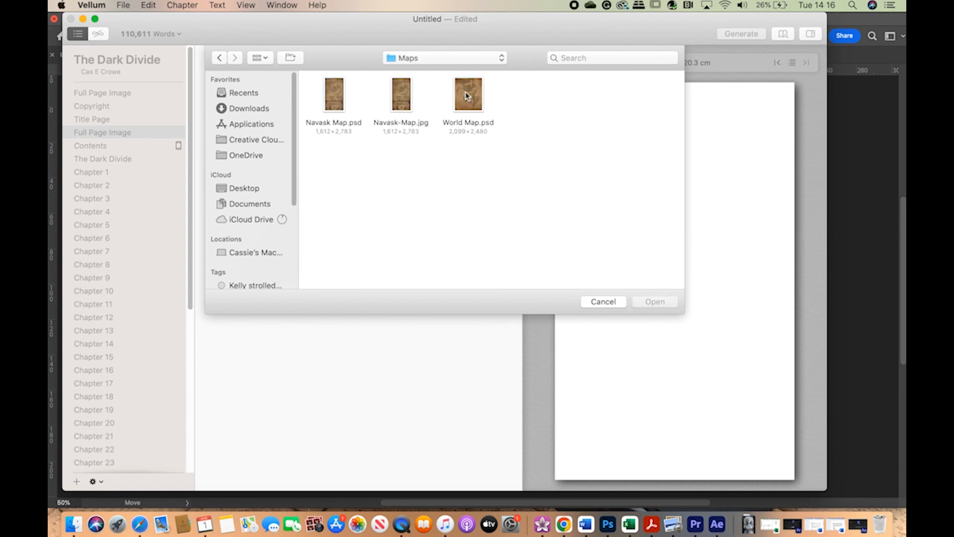
pyautogui.click(402, 95)
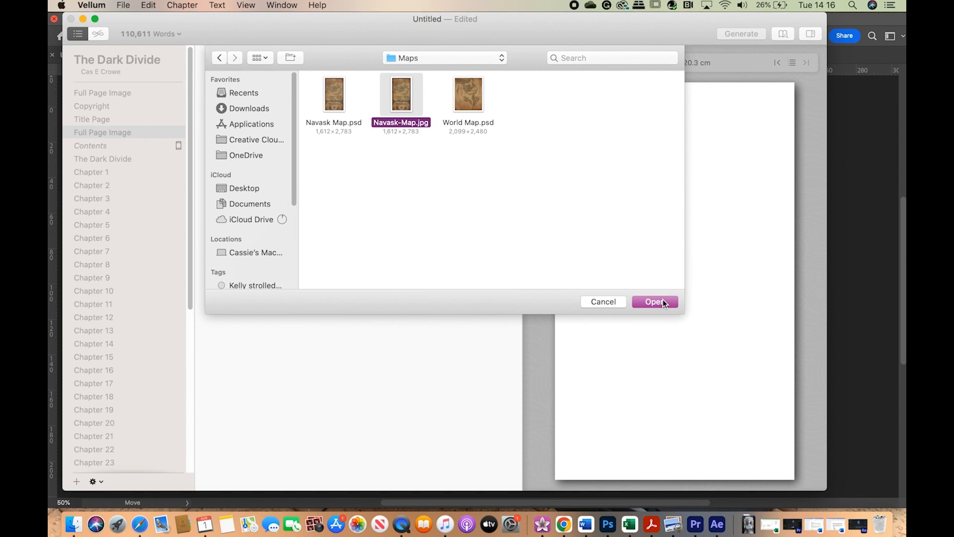
pyautogui.click(655, 302)
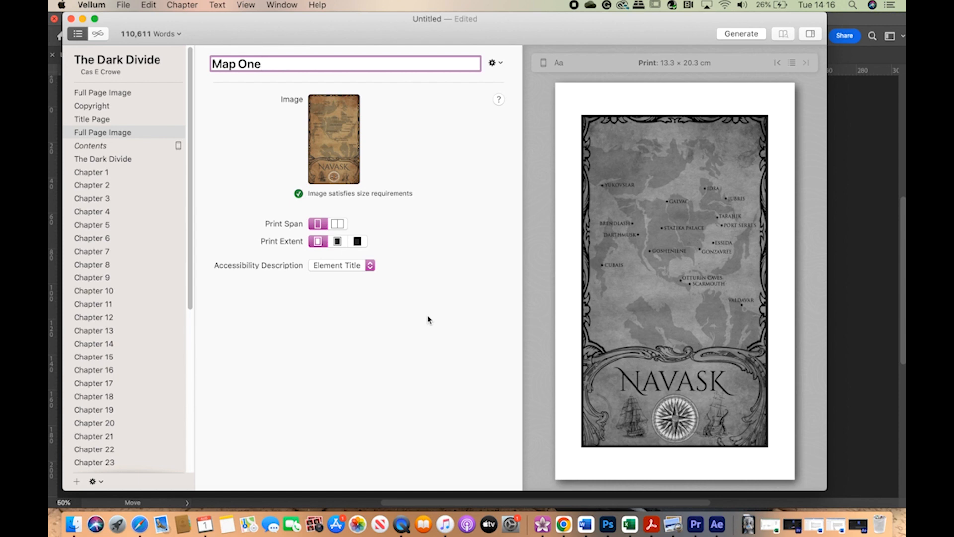
# Try full bleed and a two-page span on the Navask map, finishing with a single-page span and the middle print extent.
pyautogui.click(357, 241)
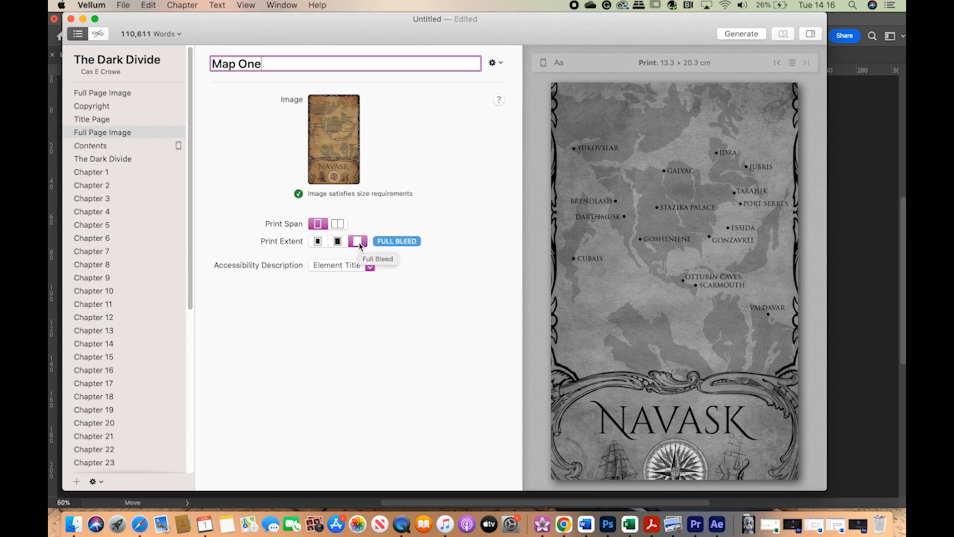
pyautogui.click(339, 225)
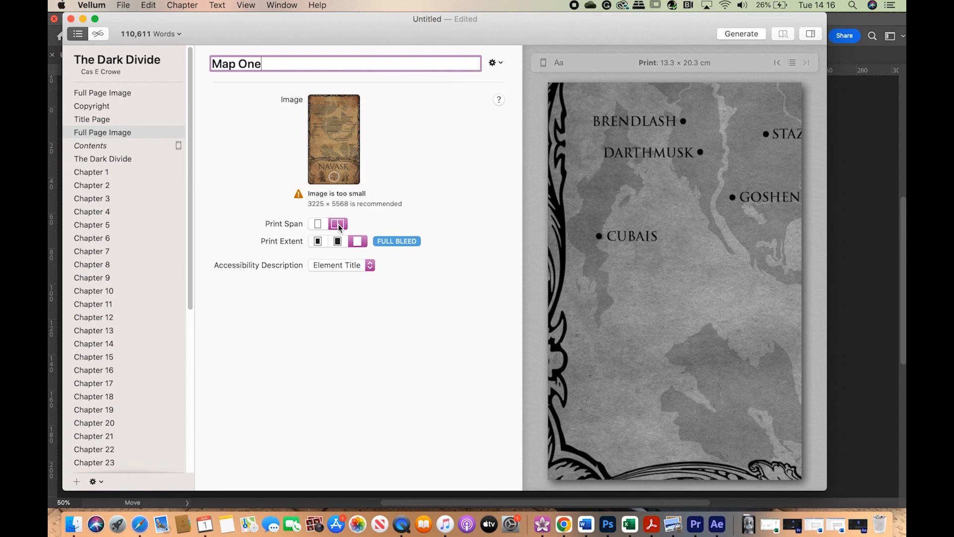
pyautogui.click(317, 225)
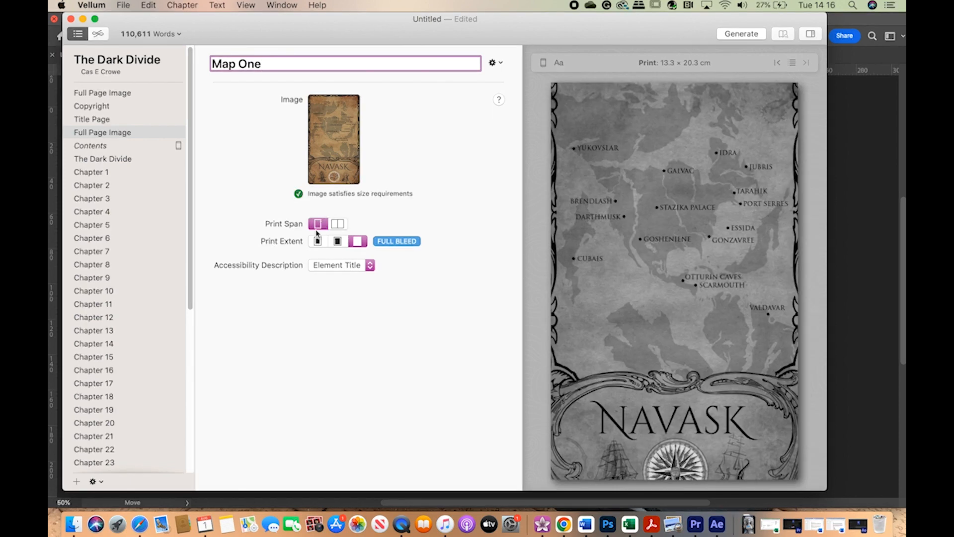
pyautogui.click(339, 242)
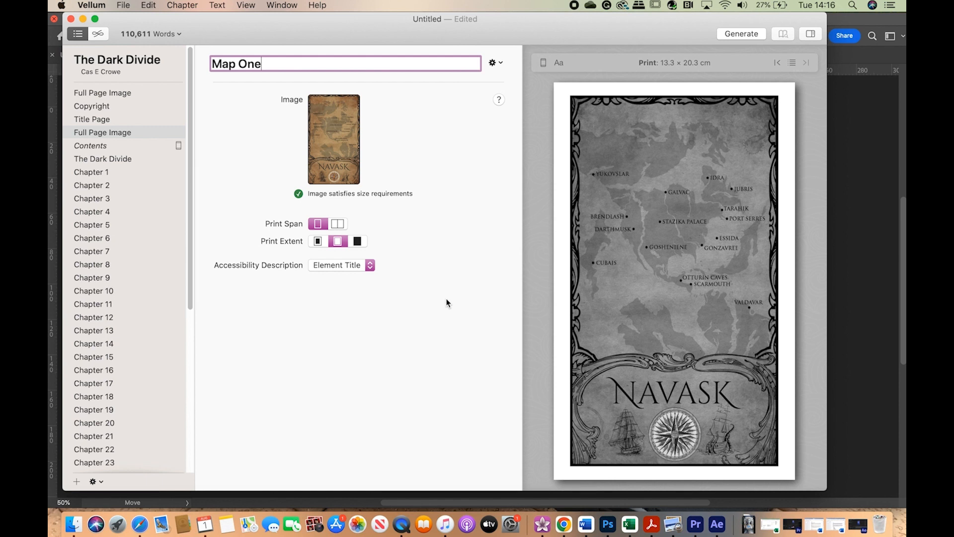
# Add a Full Page Image element between Map One and Contents and name it "Map Two".
pyautogui.click(95, 481)
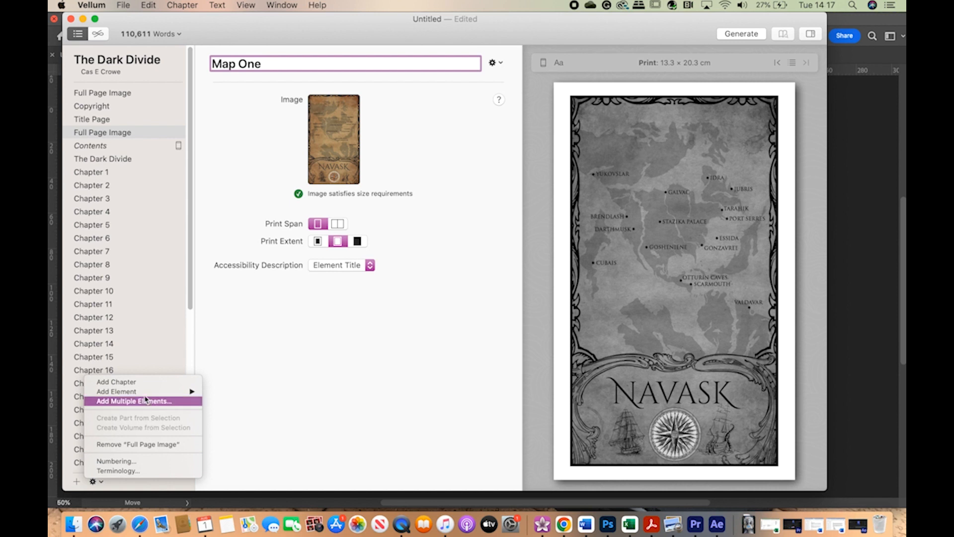
pyautogui.moveTo(146, 396)
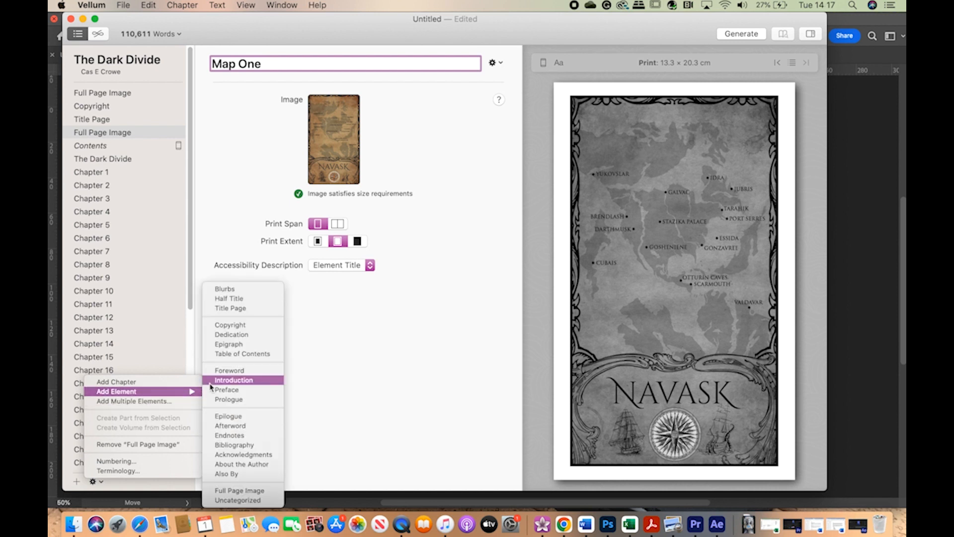
pyautogui.click(241, 491)
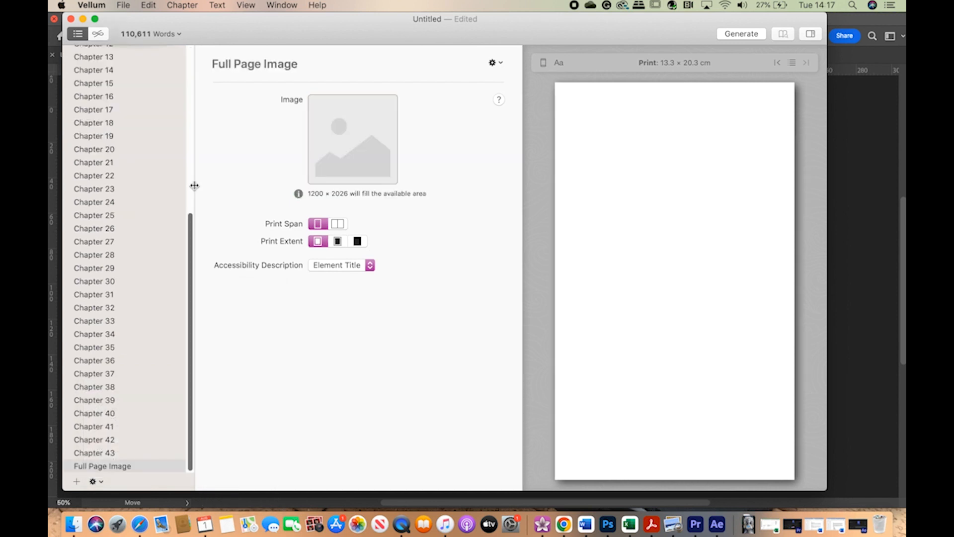
pyautogui.moveTo(125, 467); pyautogui.dragTo(134, 149)
pyautogui.scroll(8, 136, 329)
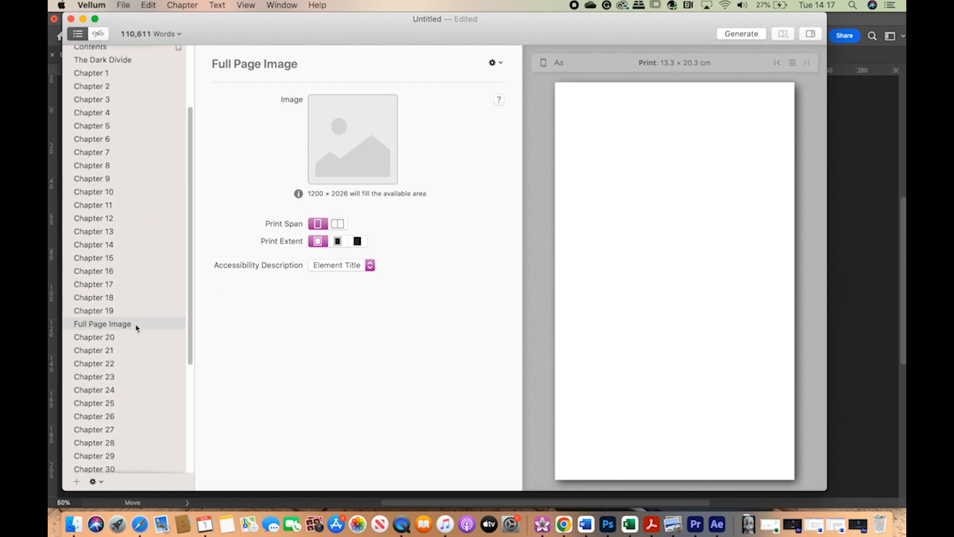
pyautogui.moveTo(128, 343); pyautogui.dragTo(130, 111)
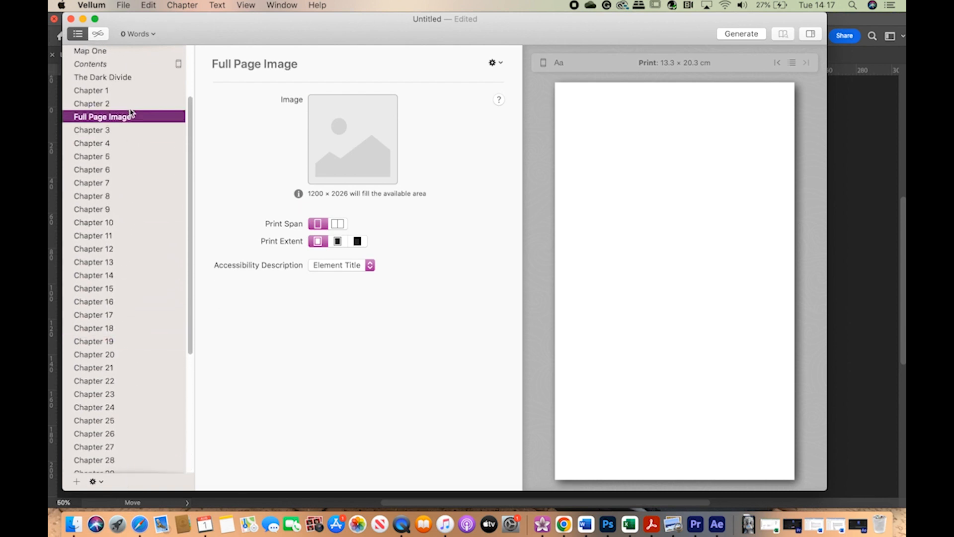
pyautogui.scroll(3, 130, 111)
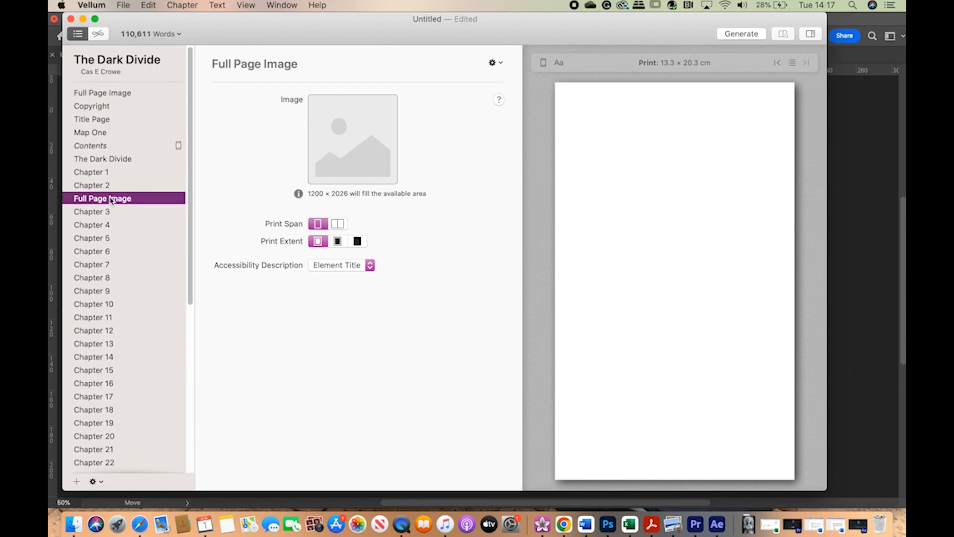
pyautogui.moveTo(108, 198); pyautogui.dragTo(109, 143)
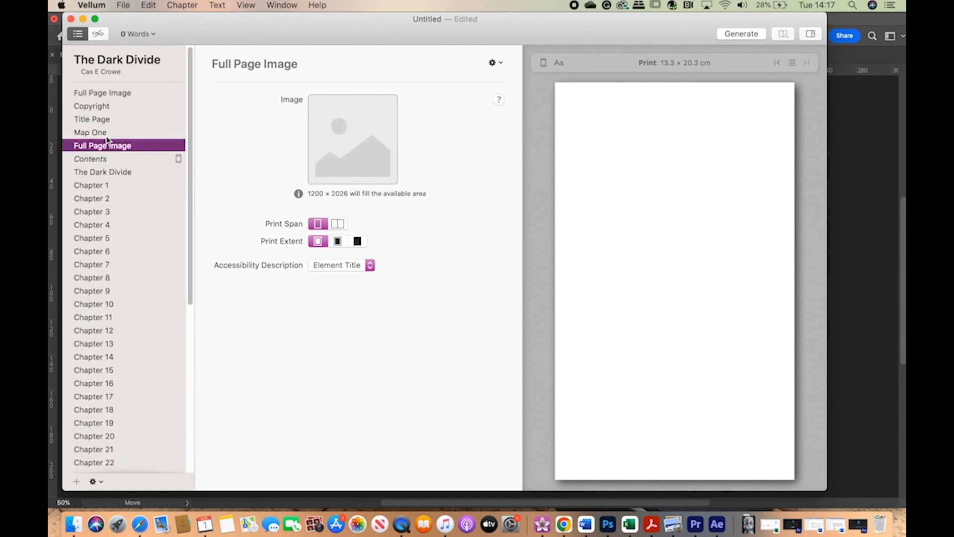
pyautogui.click(308, 66)
pyautogui.write('Map Two')
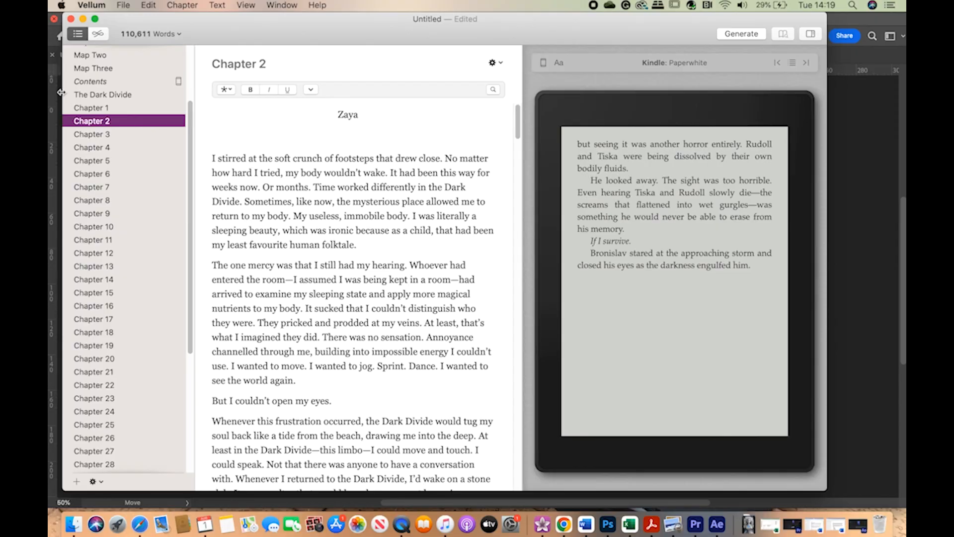
# Insert an ornamental break on a new line after the last paragraph of Chapter 1.
pyautogui.click(92, 108)
pyautogui.scroll(-8, 428, 327)
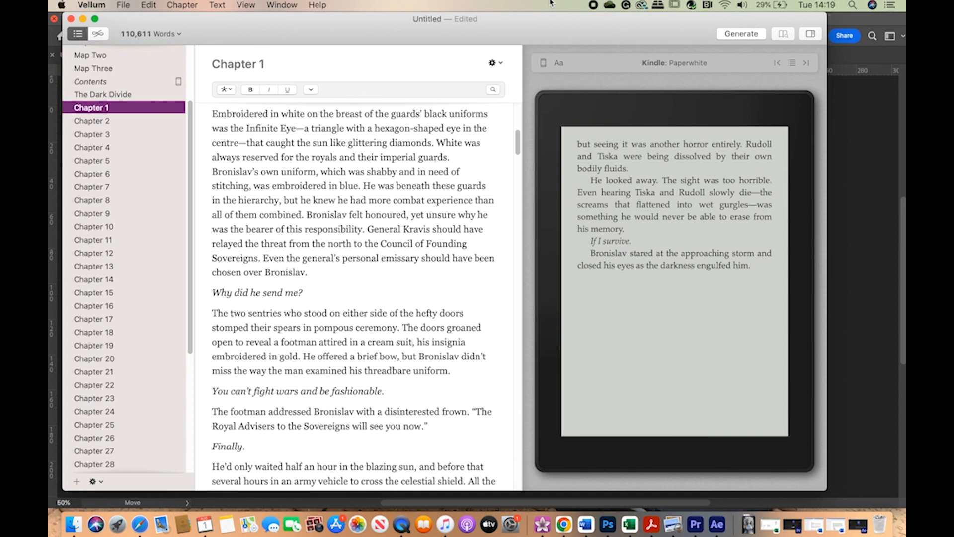
pyautogui.moveTo(518, 138); pyautogui.dragTo(515, 511)
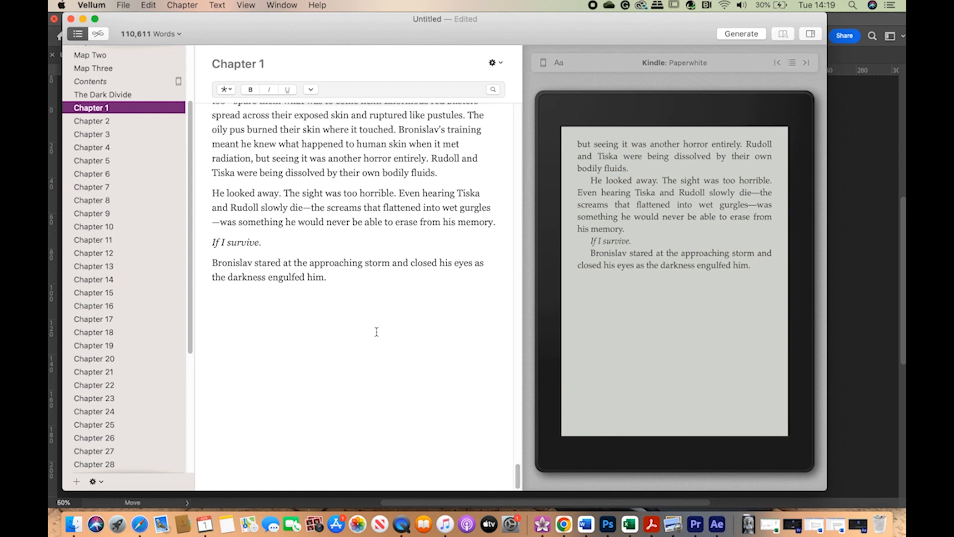
pyautogui.click(342, 278)
pyautogui.press('Return')
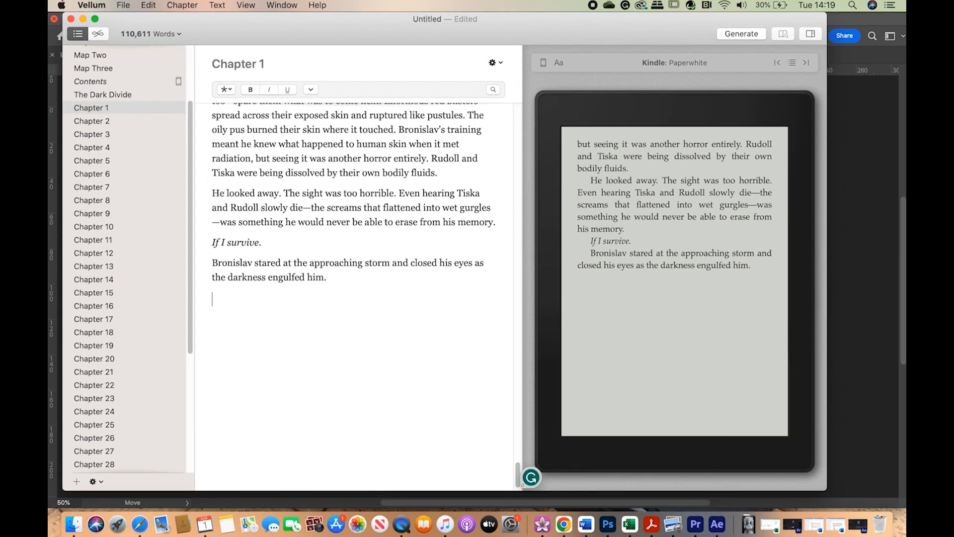
pyautogui.click(226, 90)
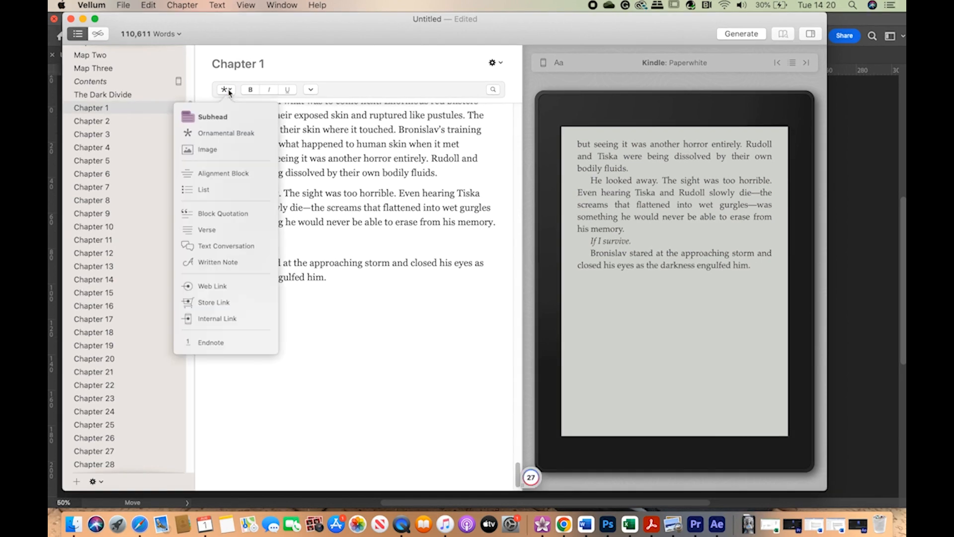
pyautogui.click(229, 136)
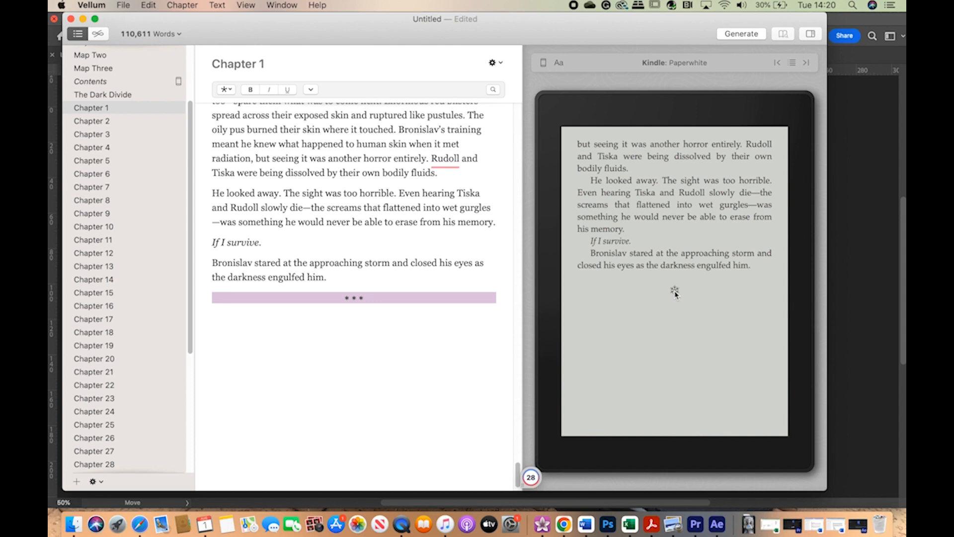
# Open Chapter 2 and place the text cursor after its closing line, “Not now! Not ever!”.
pyautogui.click(104, 122)
pyautogui.scroll(-20, 335, 228)
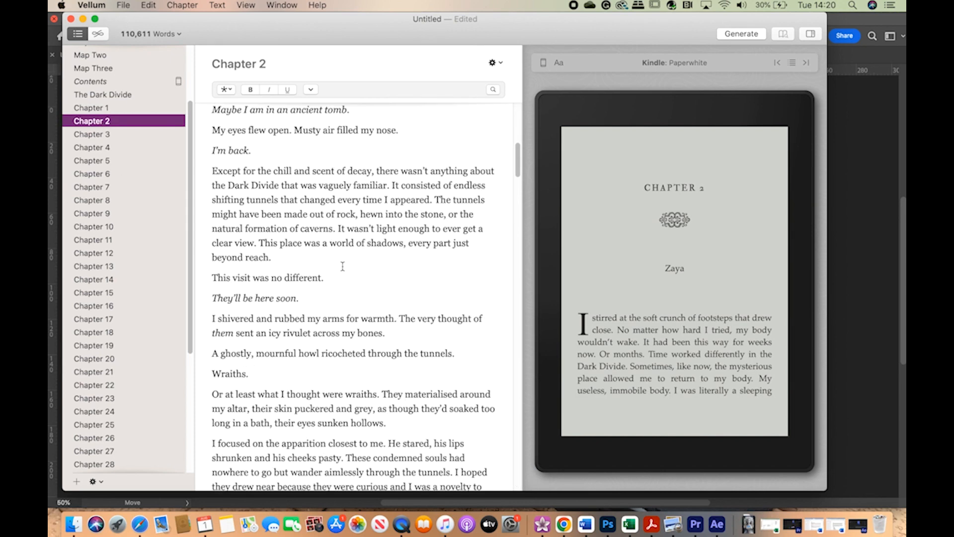
pyautogui.scroll(-20, 351, 228)
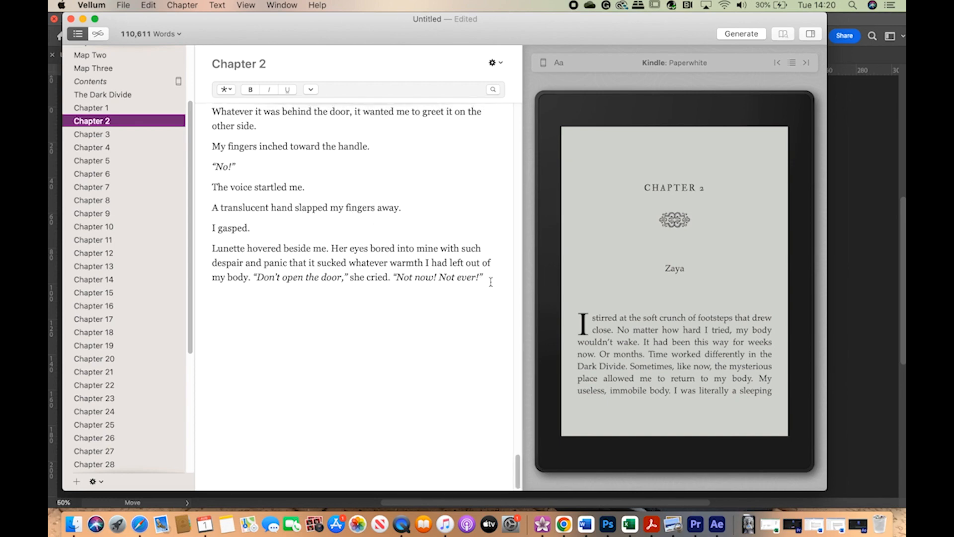
pyautogui.click(490, 278)
# Page the Kindle preview forward to the end of Chapter 2 to examine its closing lines.
pyautogui.click(802, 284)
pyautogui.click(803, 285)
pyautogui.click(803, 285)
pyautogui.click(802, 285)
pyautogui.click(802, 285)
pyautogui.click(803, 286)
pyautogui.click(802, 286)
pyautogui.click(803, 285)
pyautogui.click(803, 285)
pyautogui.click(802, 285)
pyautogui.click(803, 285)
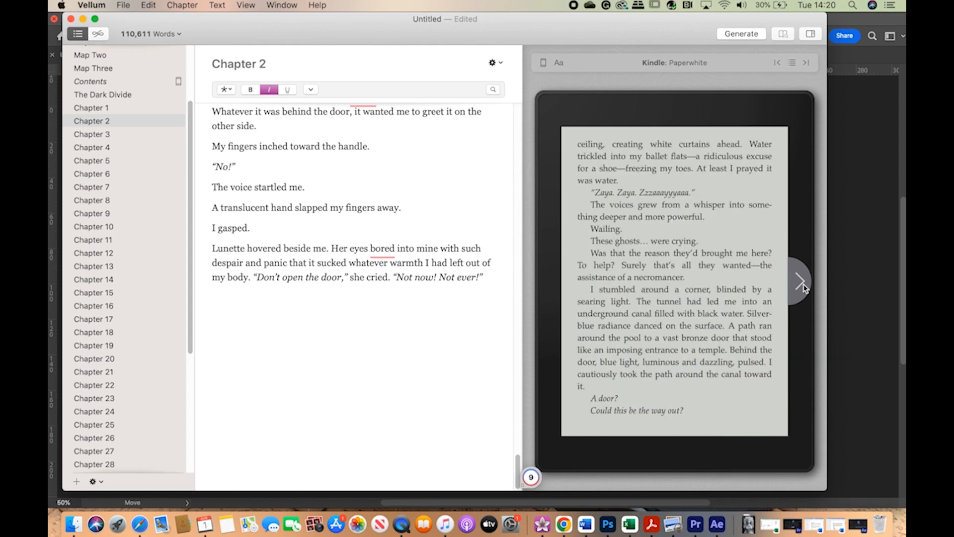
pyautogui.click(803, 285)
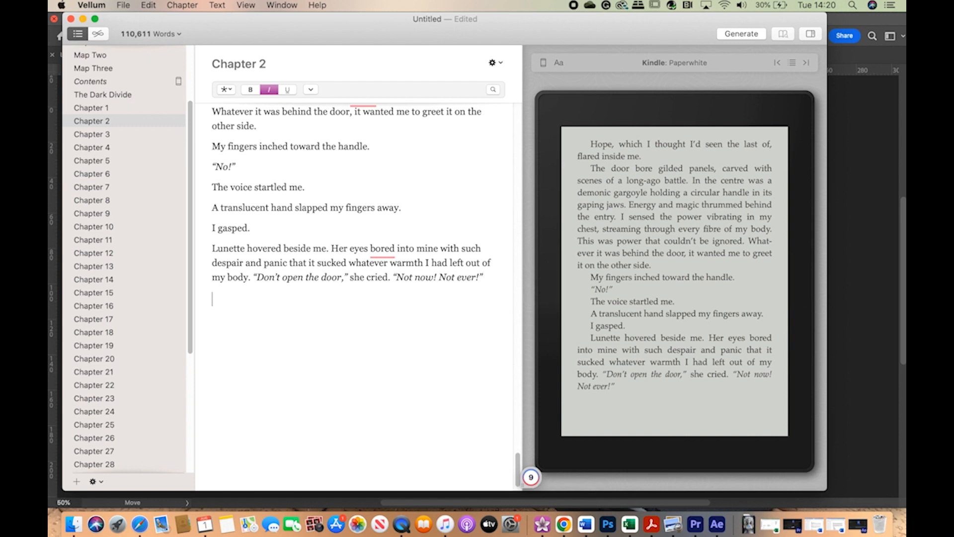
# Insert an ornamental break on the empty line at the end of Chapter 2.
pyautogui.click(232, 90)
pyautogui.click(223, 134)
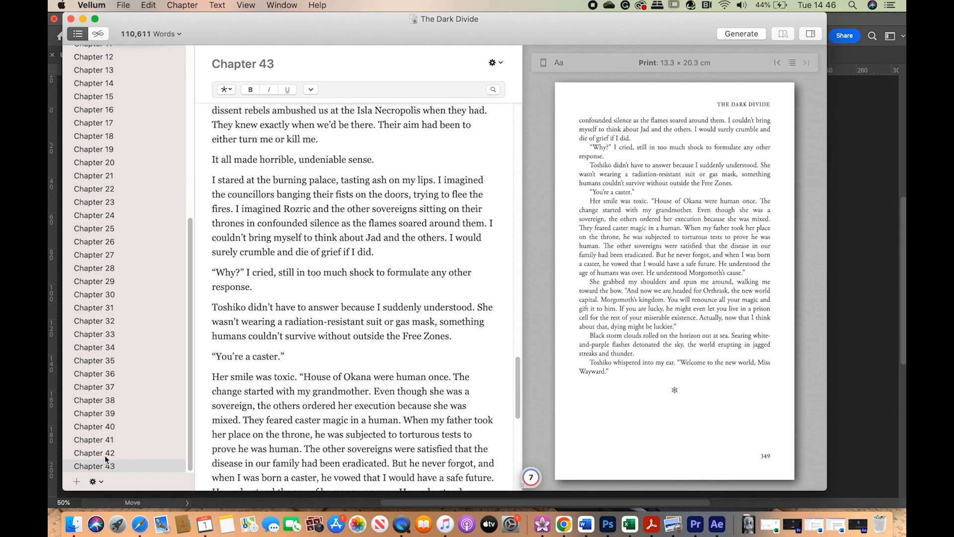
# Add a Full Page Image element after Chapter 43 and title it "Stay Tuned For The Bone Grimoire".
pyautogui.click(102, 484)
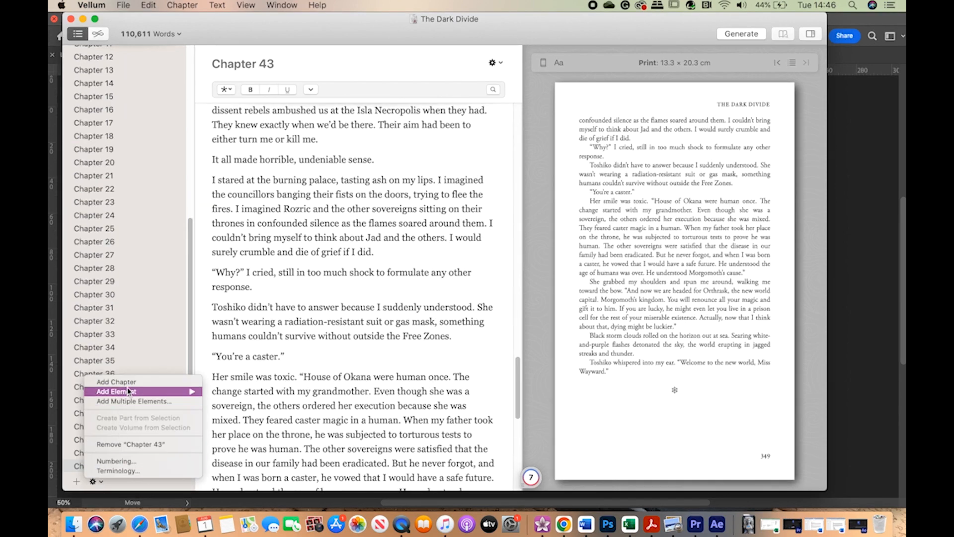
pyautogui.moveTo(130, 392)
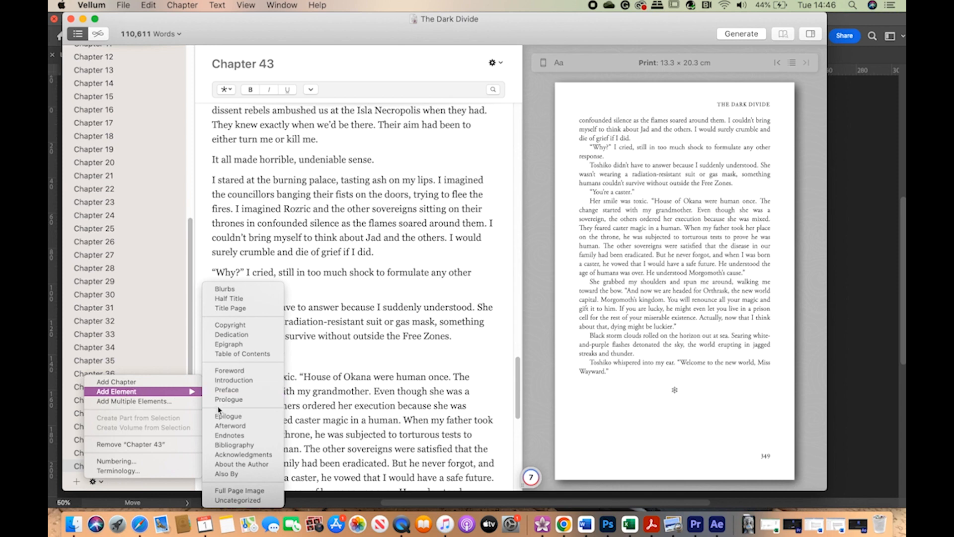
pyautogui.click(241, 490)
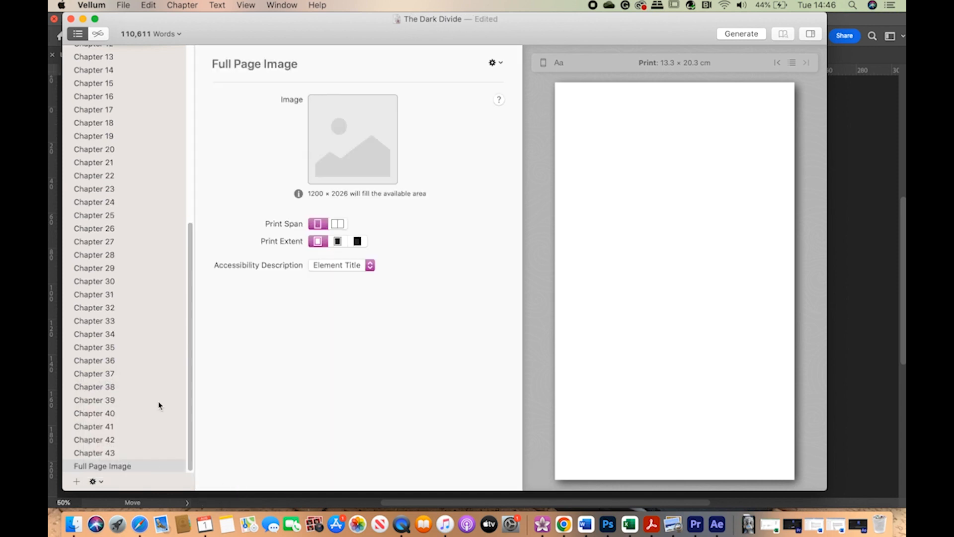
pyautogui.write('Stay Tuned For The Bone Grimoire')
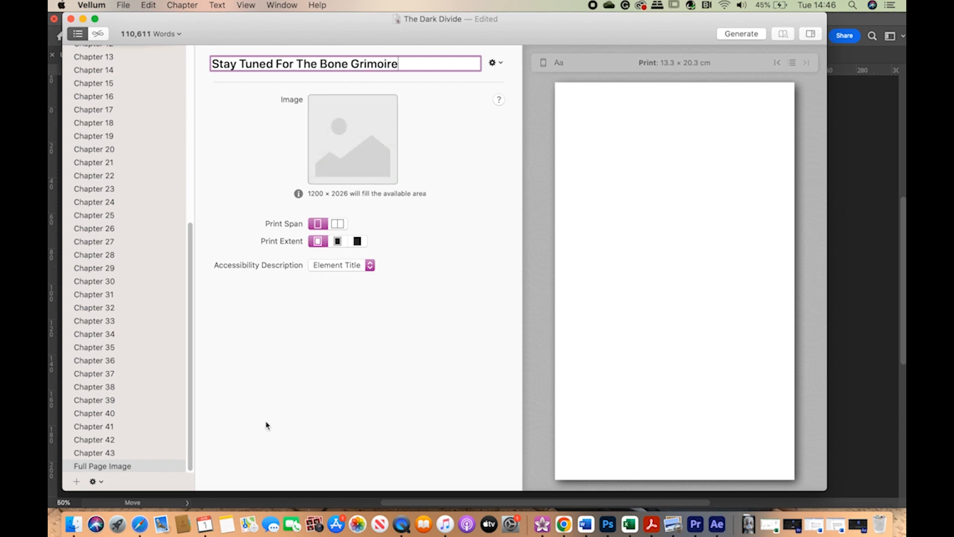
# Add an Acknowledgments element and an About the Author element at the end of the book.
pyautogui.click(102, 485)
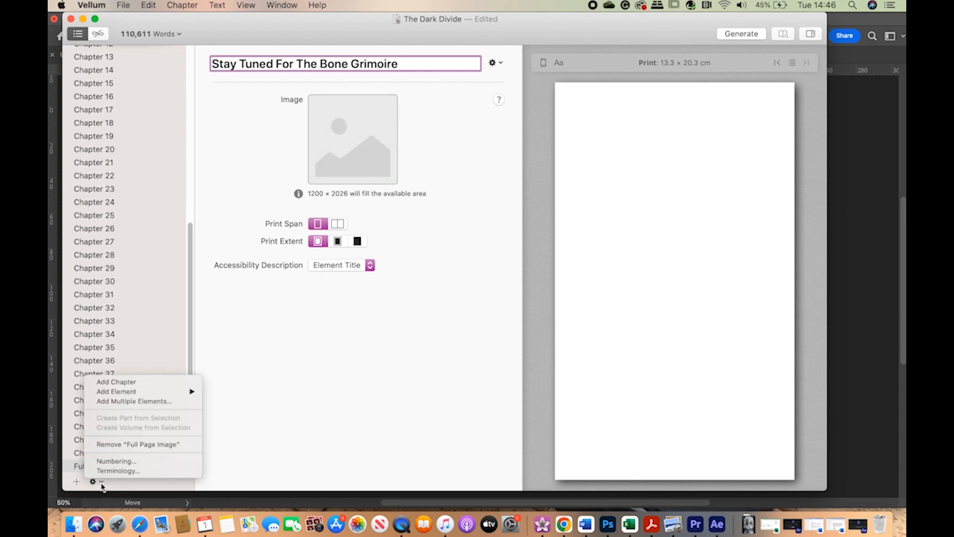
pyautogui.moveTo(120, 393)
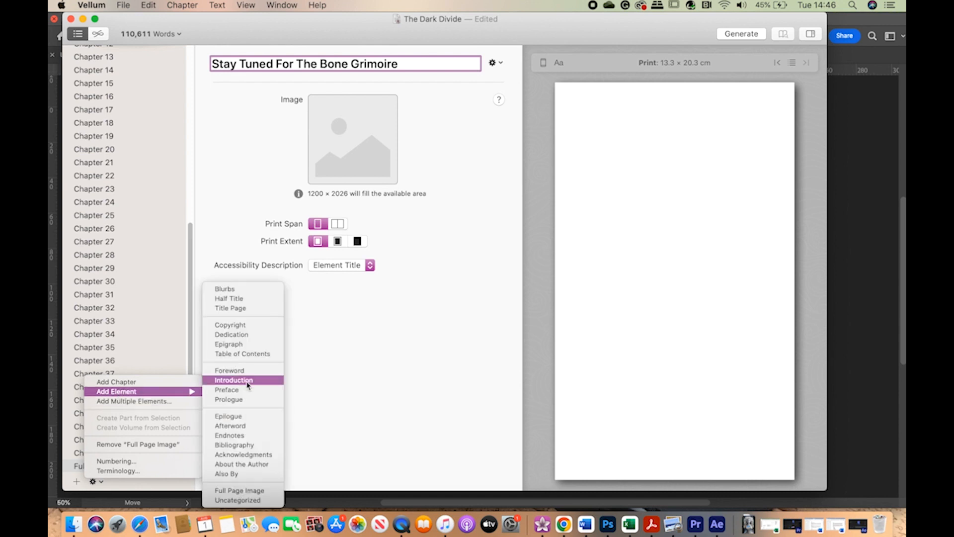
pyautogui.click(252, 455)
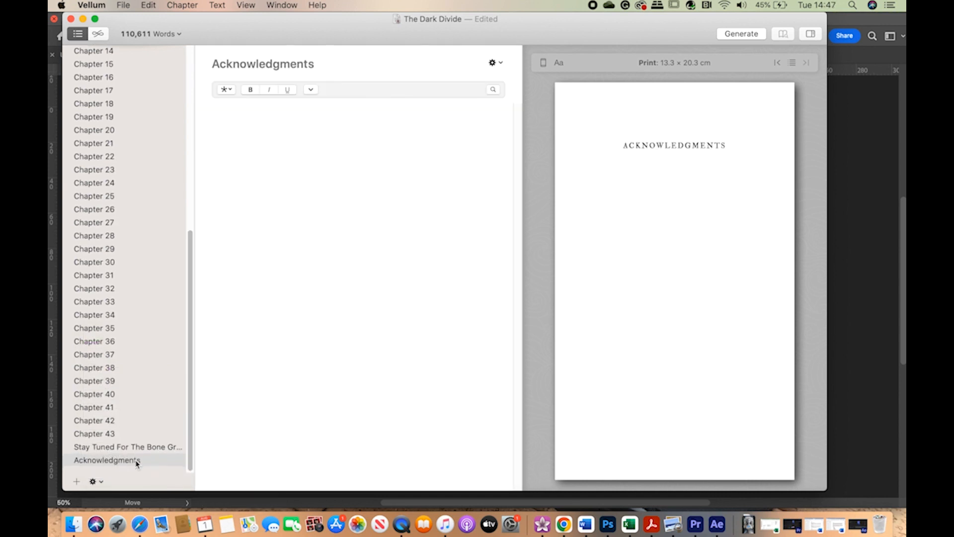
pyautogui.click(102, 483)
pyautogui.moveTo(136, 394)
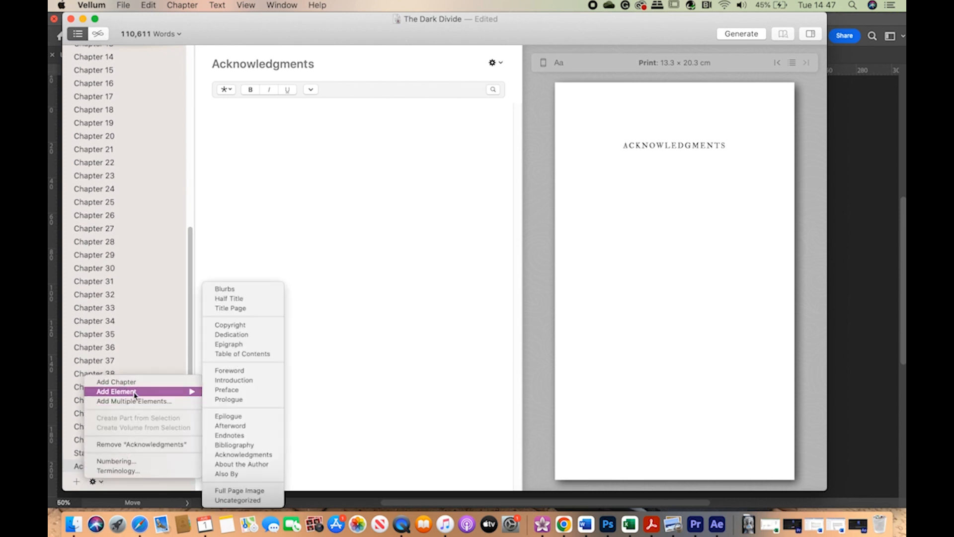
pyautogui.click(244, 464)
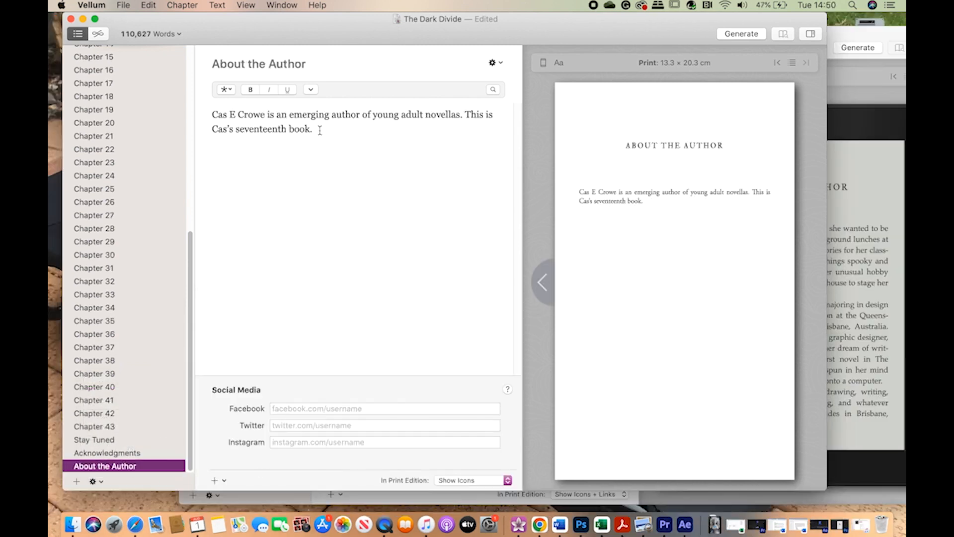
# Replace the placeholder About the Author text with the copied biography and delete its sentence about The Wayward Haunt.
pyautogui.moveTo(318, 130); pyautogui.dragTo(209, 112)
pyautogui.press('BackSpace')
pyautogui.rightClick(213, 114)
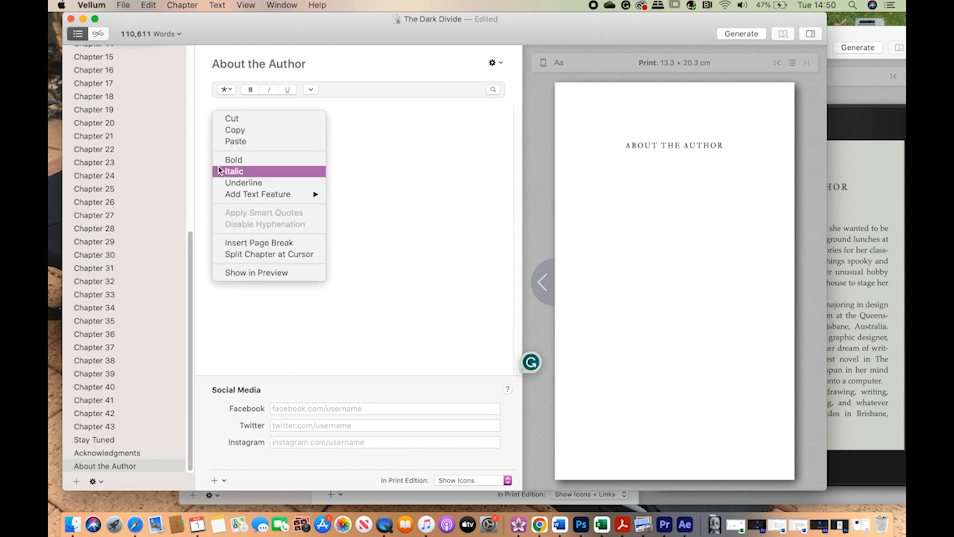
pyautogui.click(241, 140)
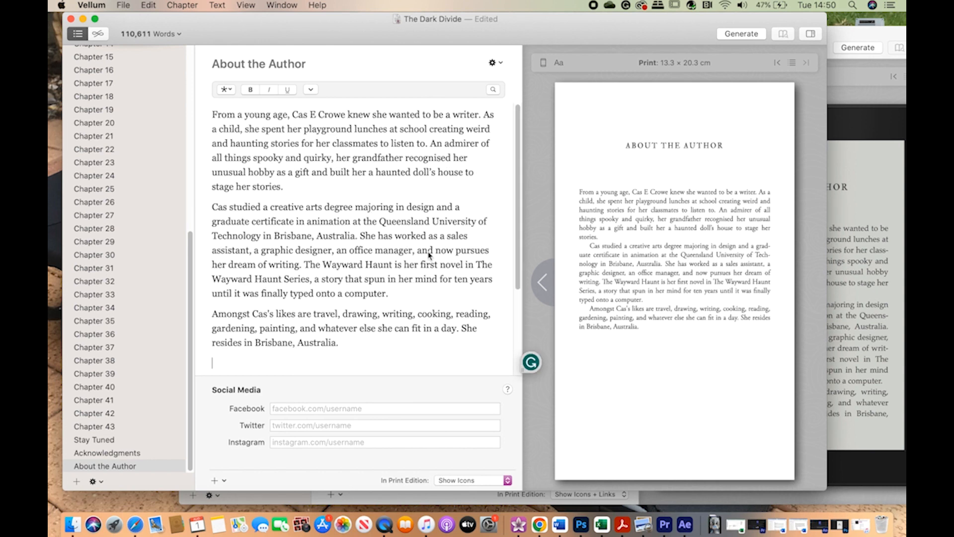
pyautogui.moveTo(396, 296); pyautogui.dragTo(307, 266)
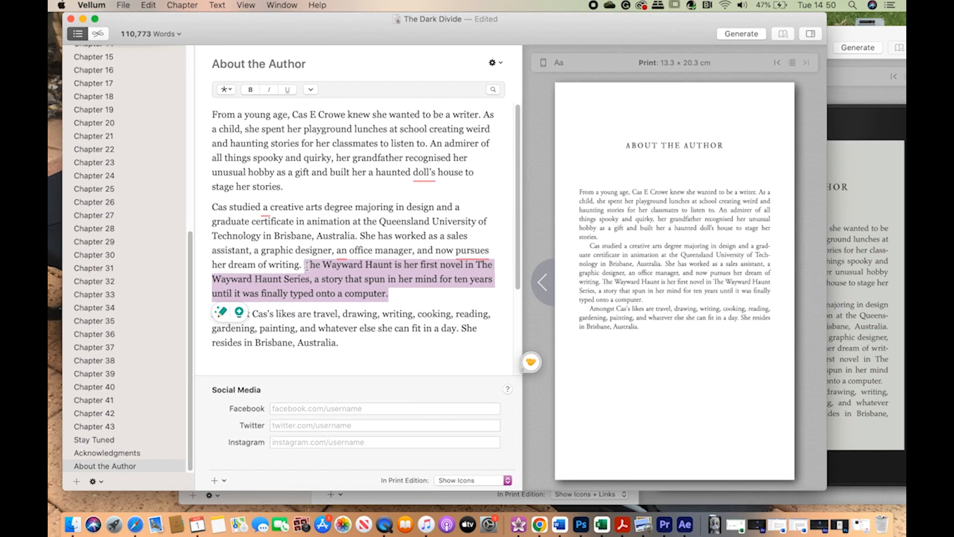
pyautogui.press('BackSpace')
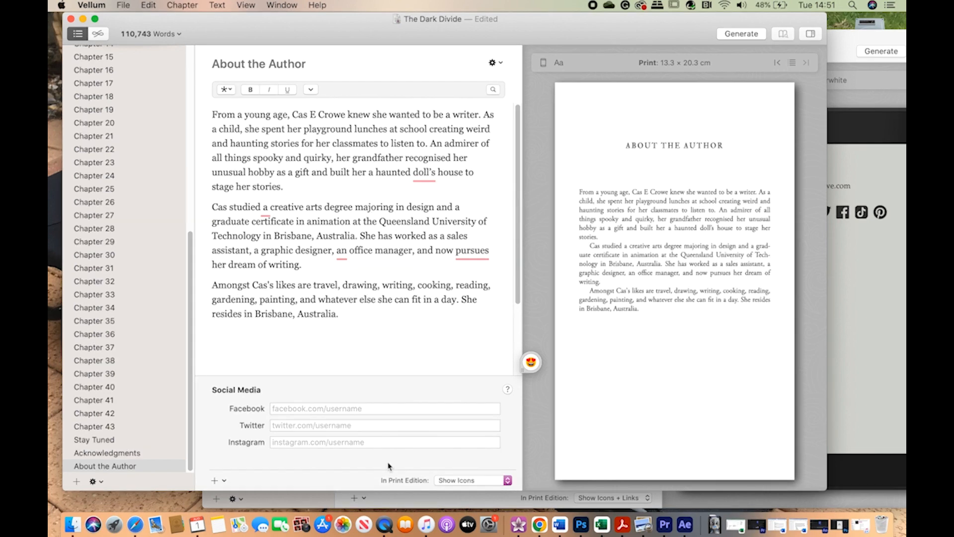
# Add BookBub and Amazon profiles at the head of the Social Media list and paste the author's link into each.
pyautogui.click(215, 480)
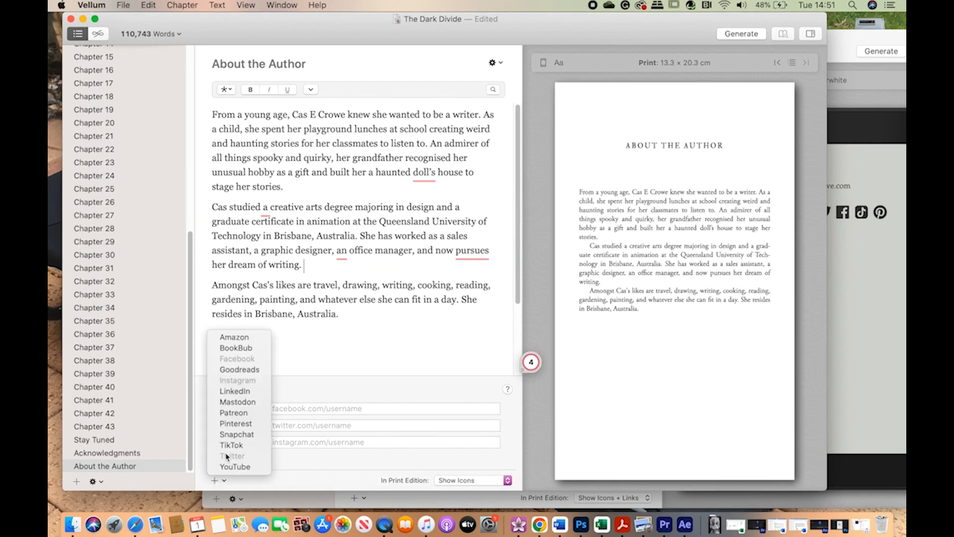
pyautogui.click(244, 348)
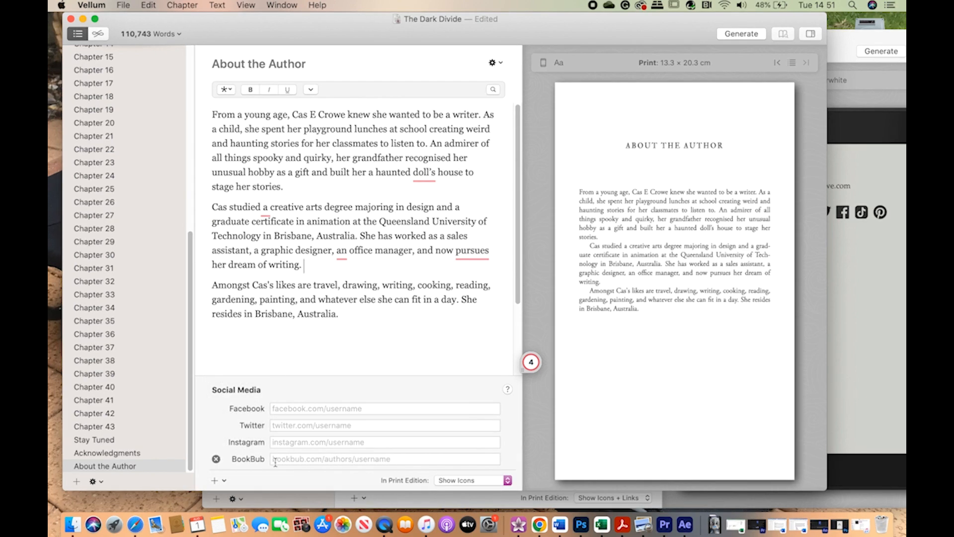
pyautogui.moveTo(246, 463); pyautogui.dragTo(192, 34)
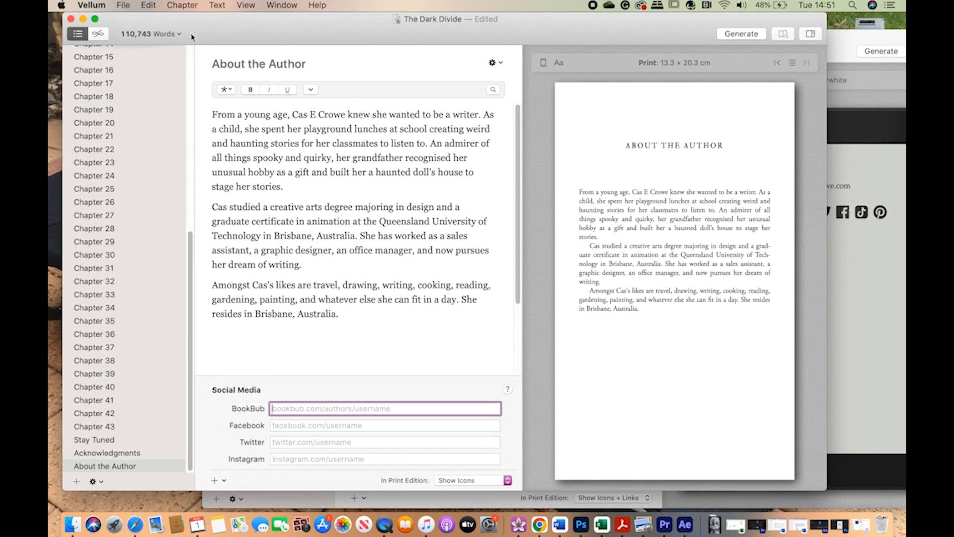
pyautogui.rightClick(278, 407)
pyautogui.click(294, 433)
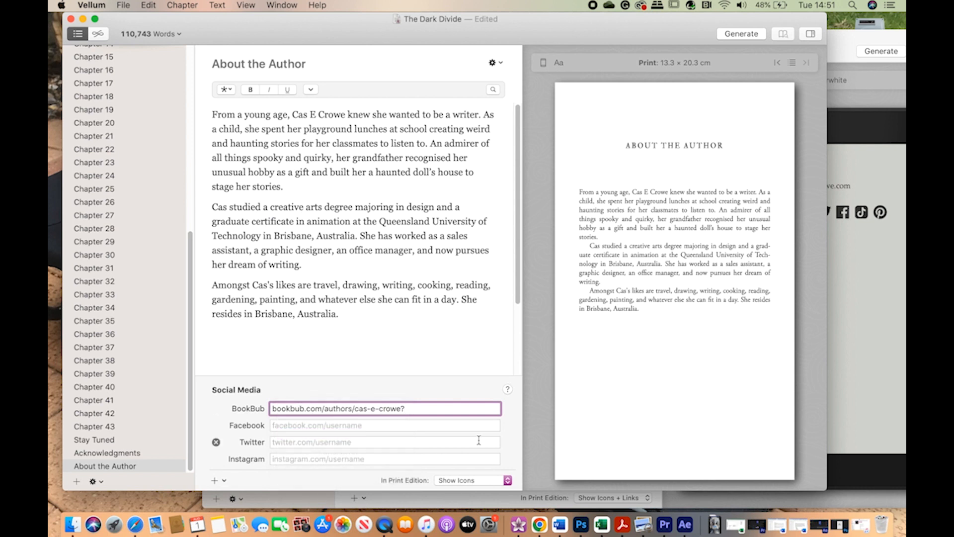
pyautogui.rightClick(282, 428)
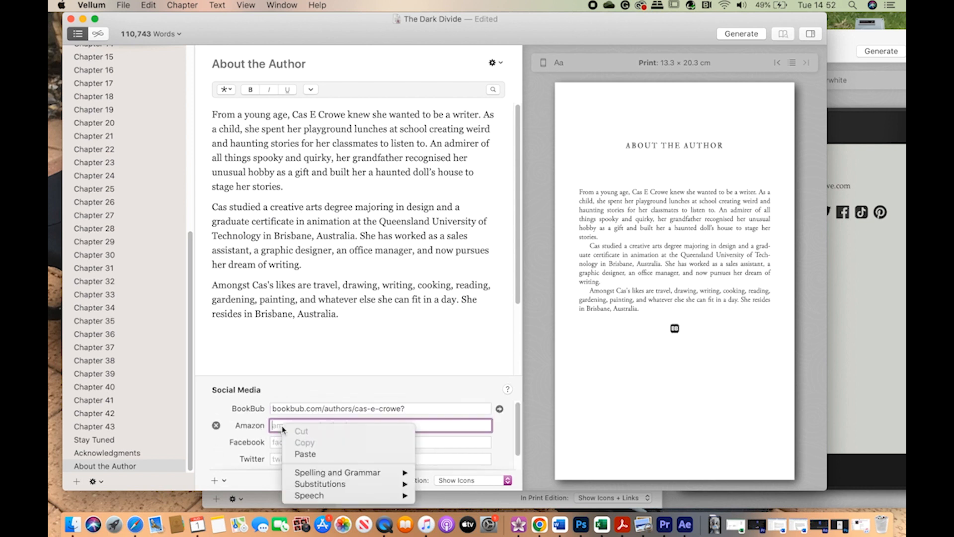
pyautogui.click(296, 454)
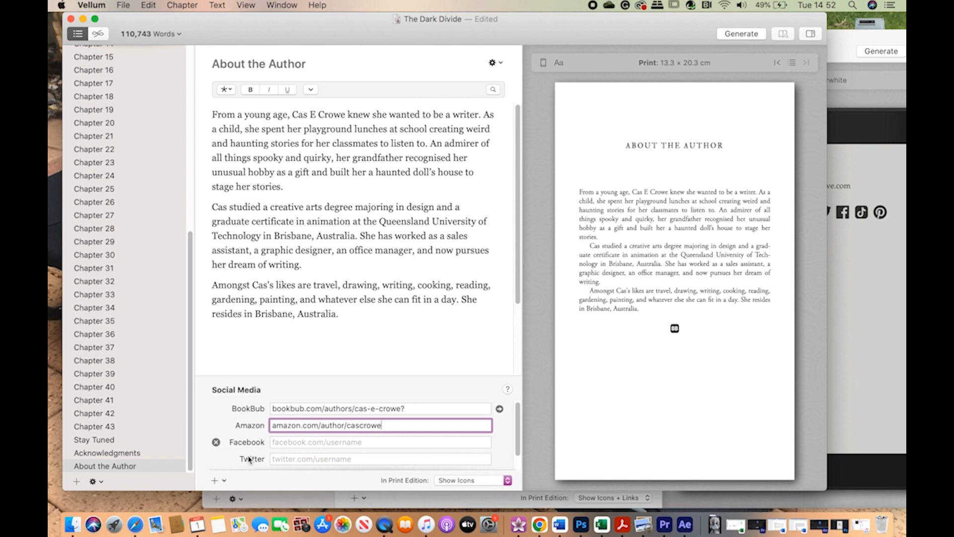
# Add a Goodreads profile directly below Amazon and paste the author's Goodreads link.
pyautogui.click(215, 481)
pyautogui.click(239, 369)
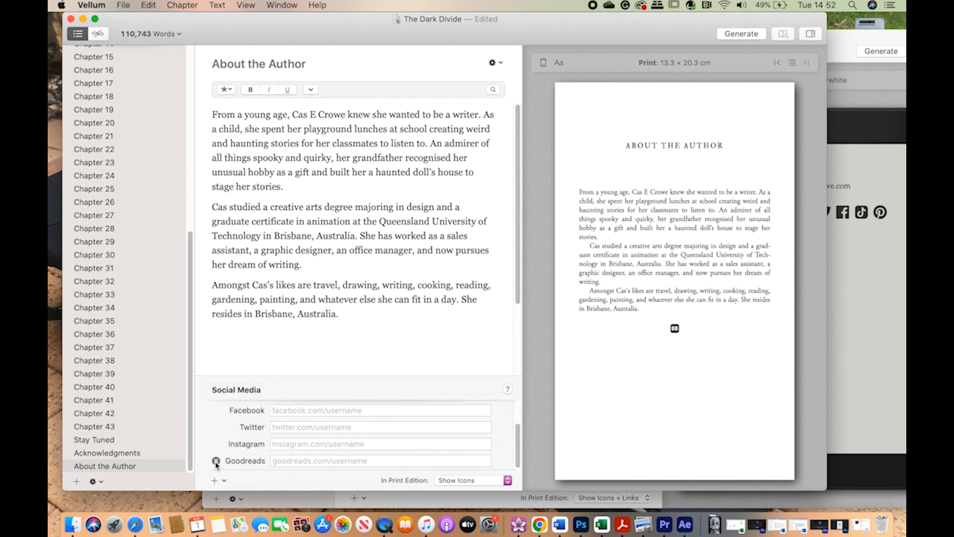
pyautogui.moveTo(216, 462); pyautogui.dragTo(244, 441)
pyautogui.click(284, 442)
pyautogui.rightClick(283, 444)
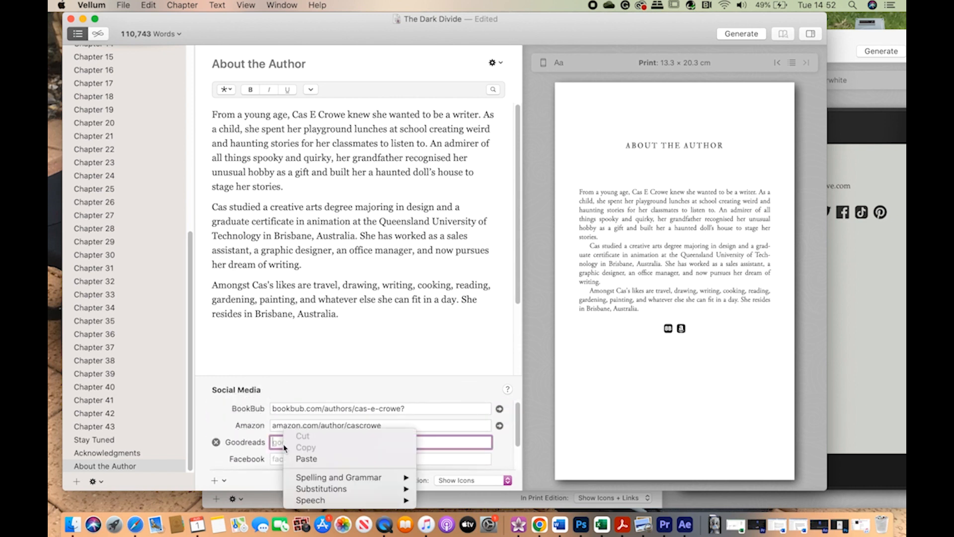
pyautogui.click(298, 458)
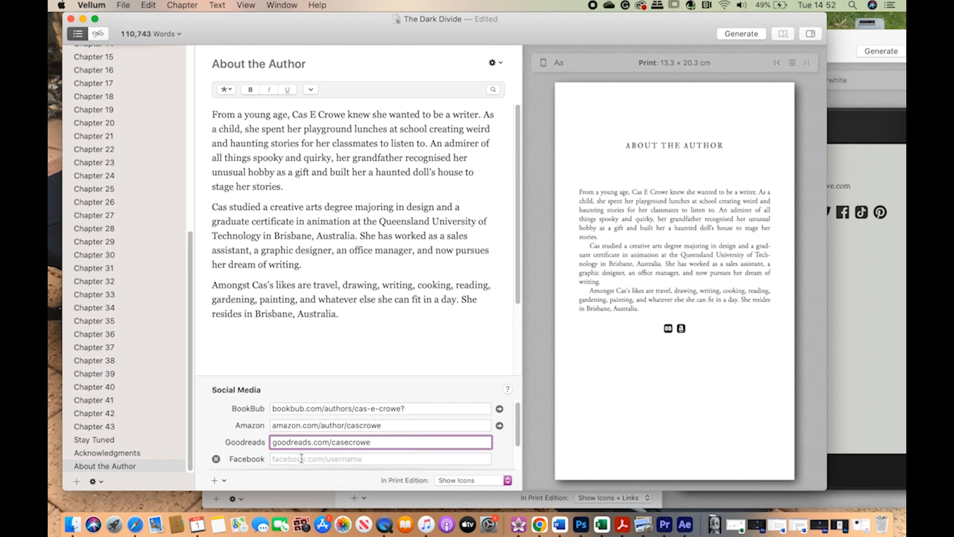
# Move the Instagram profile directly below Goodreads and paste the author's Instagram link.
pyautogui.scroll(-2, 301, 458)
pyautogui.moveTo(245, 459); pyautogui.dragTo(244, 423)
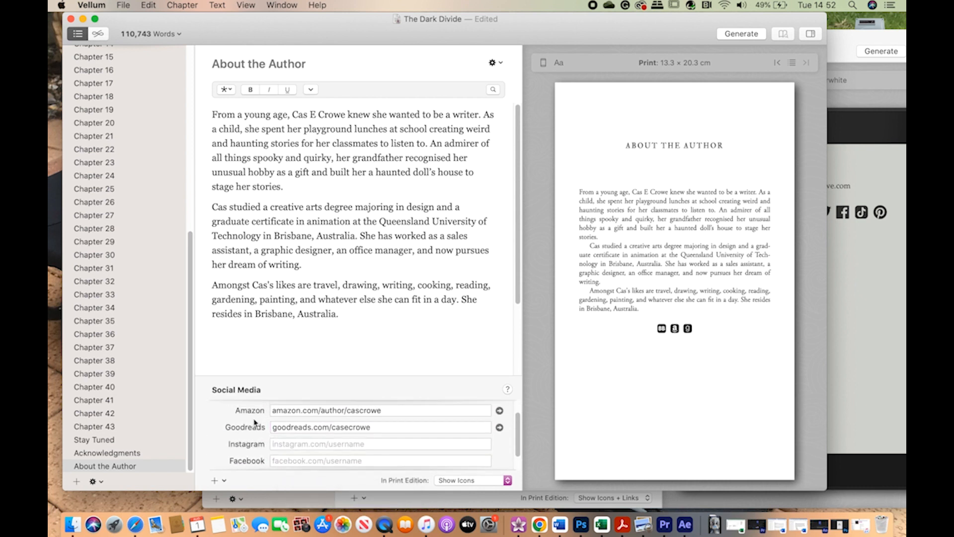
pyautogui.rightClick(278, 446)
pyautogui.click(302, 458)
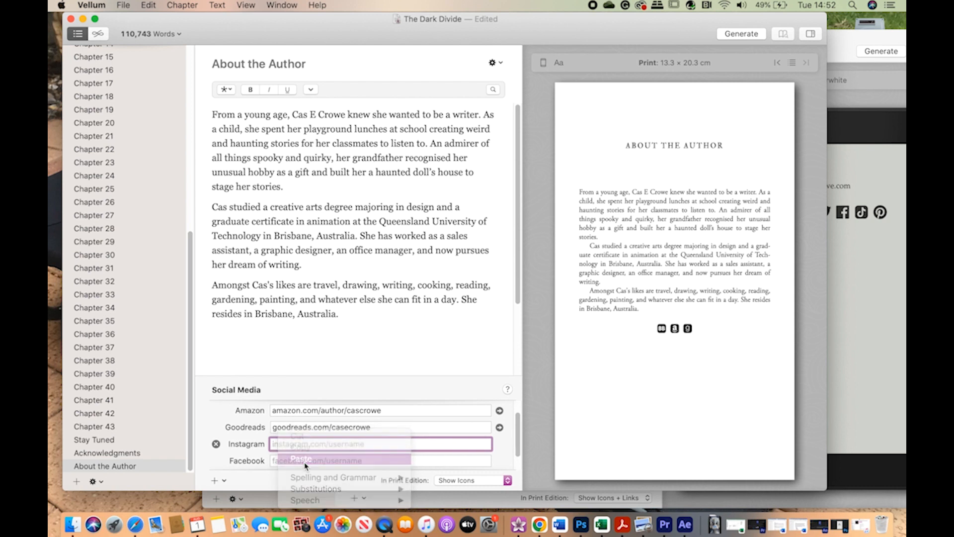
# Move Twitter ahead of Facebook in the Social Media list and paste the author's links into both profiles.
pyautogui.scroll(-2, 348, 438)
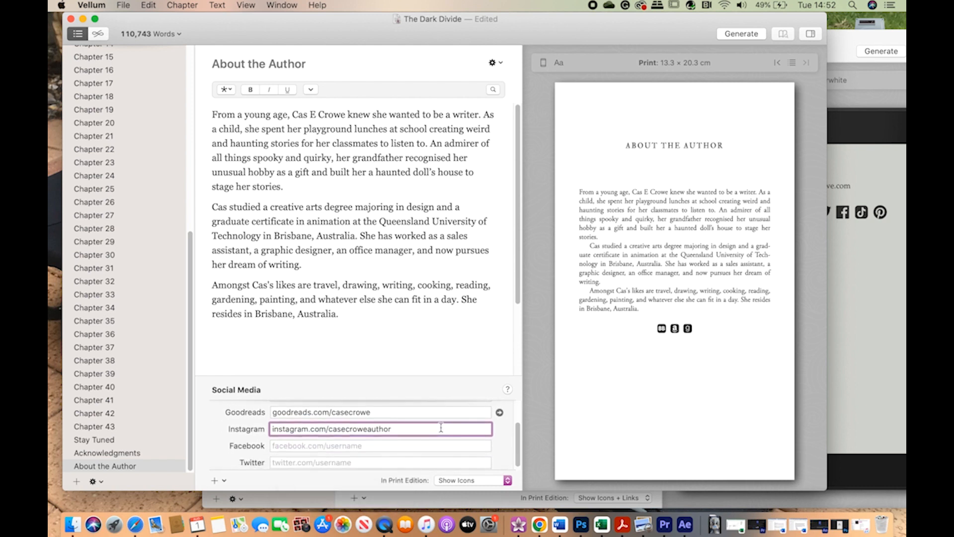
pyautogui.moveTo(252, 461); pyautogui.dragTo(257, 453)
pyautogui.rightClick(280, 460)
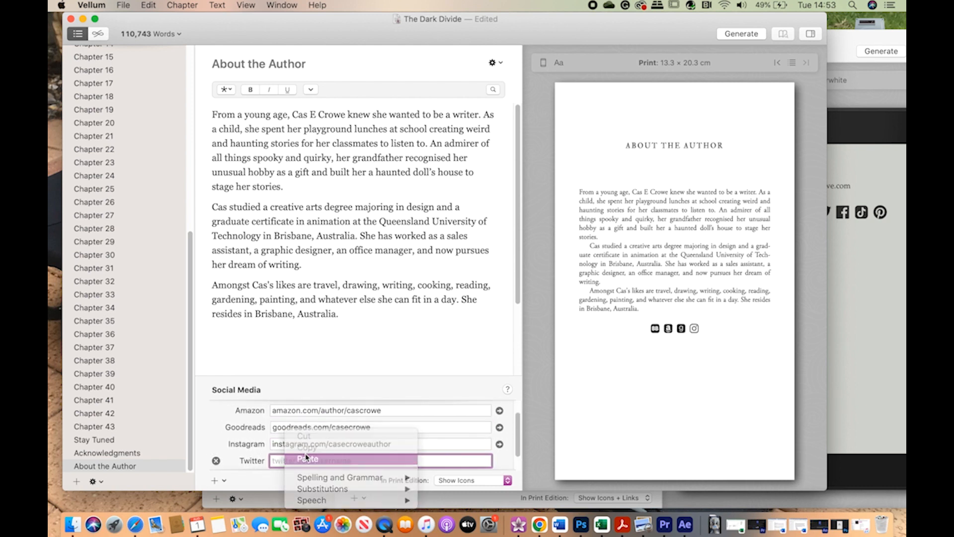
pyautogui.click(298, 454)
pyautogui.rightClick(279, 459)
pyautogui.click(298, 456)
# Add a TikTok profile at the end of the Social Media list and paste the author's TikTok link.
pyautogui.scroll(-2, 466, 372)
pyautogui.click(215, 480)
pyautogui.click(229, 502)
pyautogui.rightClick(282, 462)
pyautogui.click(298, 456)
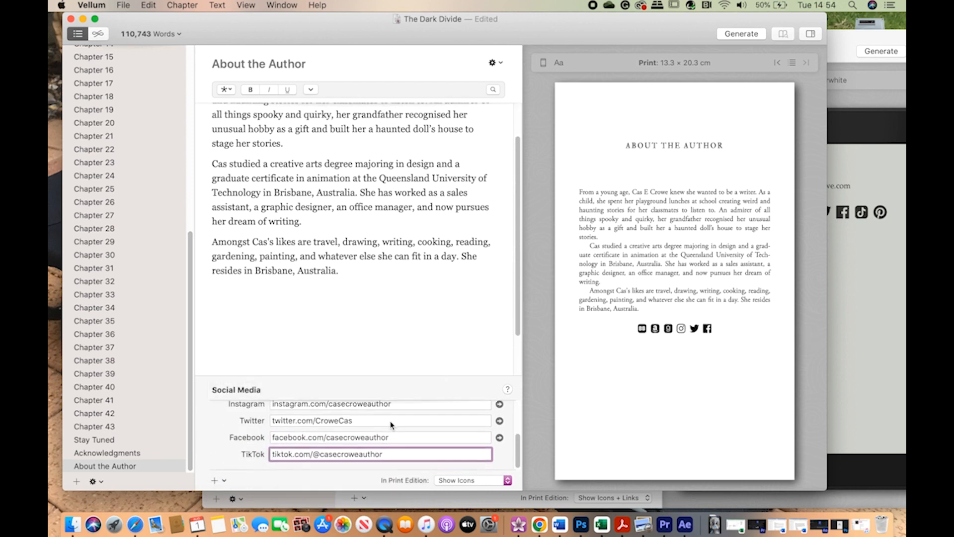
# Add a Pinterest profile with the author's link and set the print edition to Show Icons + Links.
pyautogui.click(215, 480)
pyautogui.click(232, 427)
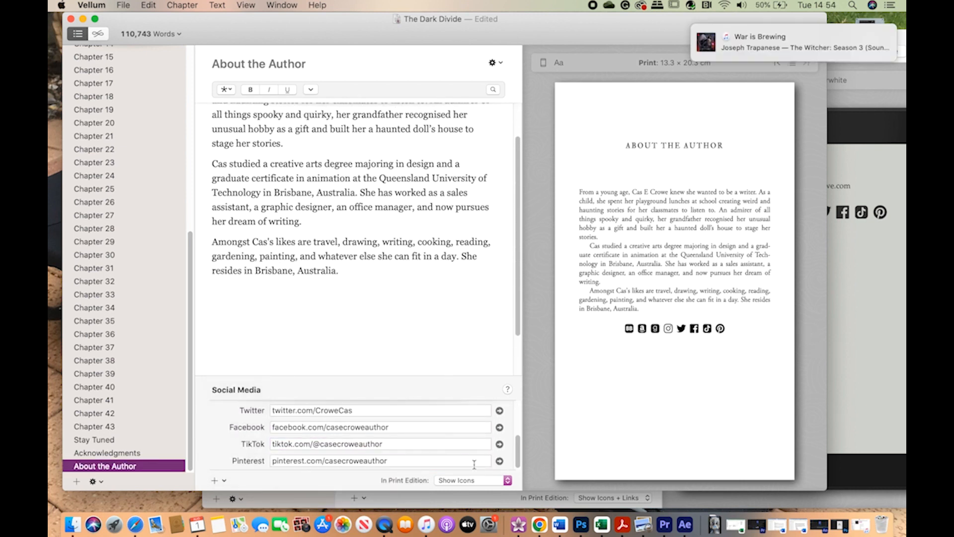
pyautogui.click(507, 481)
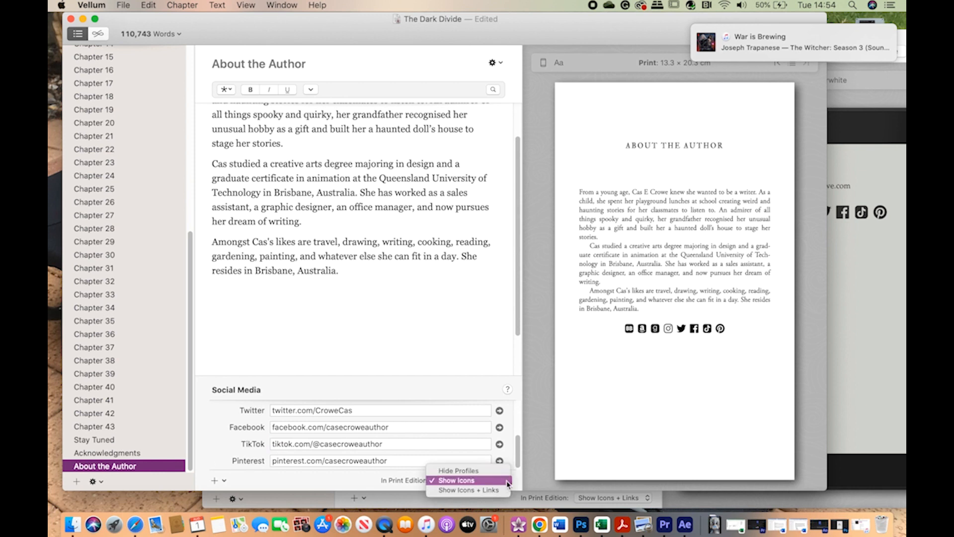
pyautogui.click(478, 491)
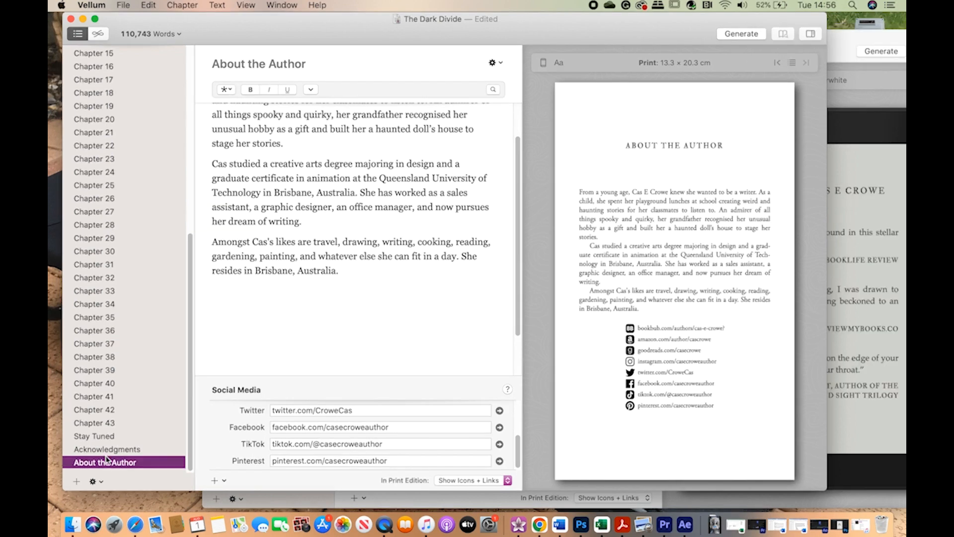
# Add a second About the Author element at the end and replace its placeholder text with the copied review page content.
pyautogui.click(95, 481)
pyautogui.moveTo(120, 392)
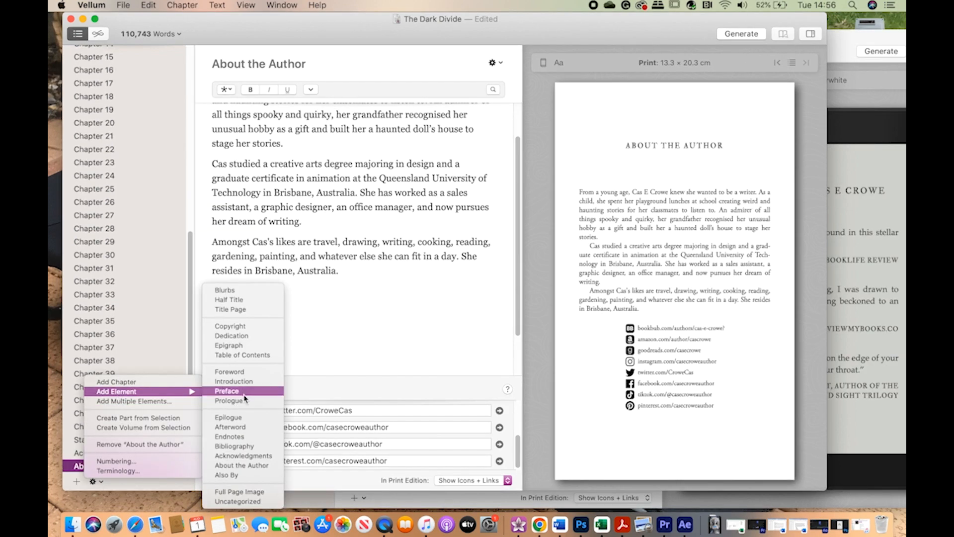
pyautogui.click(246, 465)
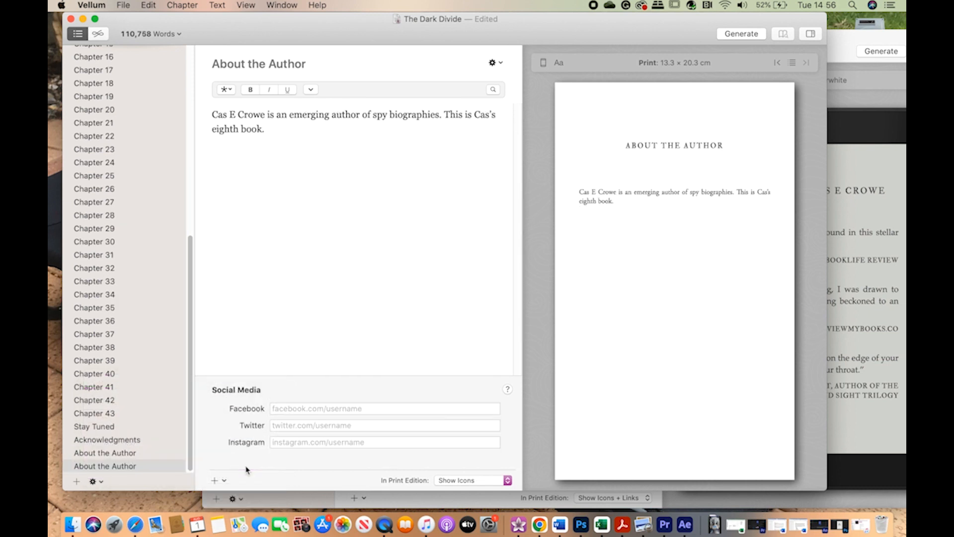
pyautogui.moveTo(274, 131); pyautogui.dragTo(214, 115)
pyautogui.press('BackSpace')
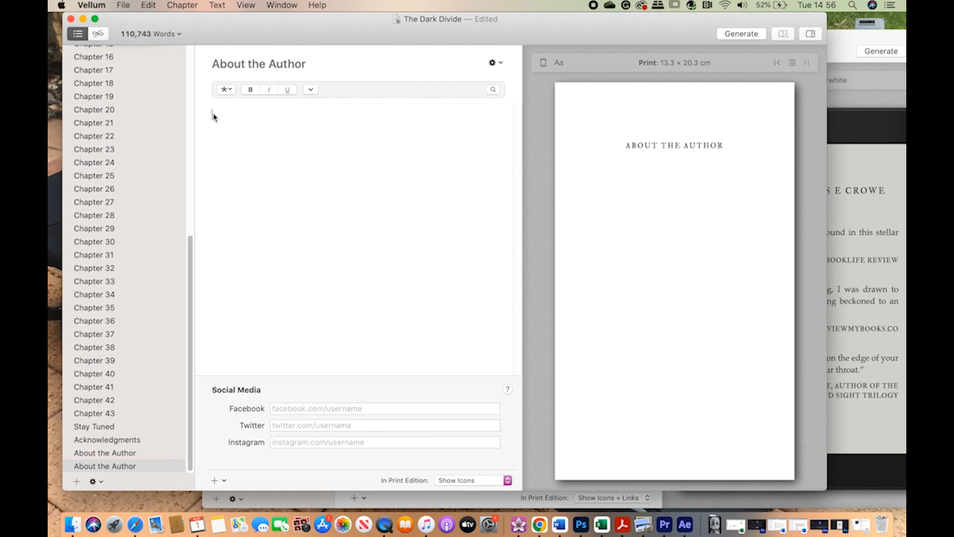
pyautogui.rightClick(214, 114)
pyautogui.click(232, 141)
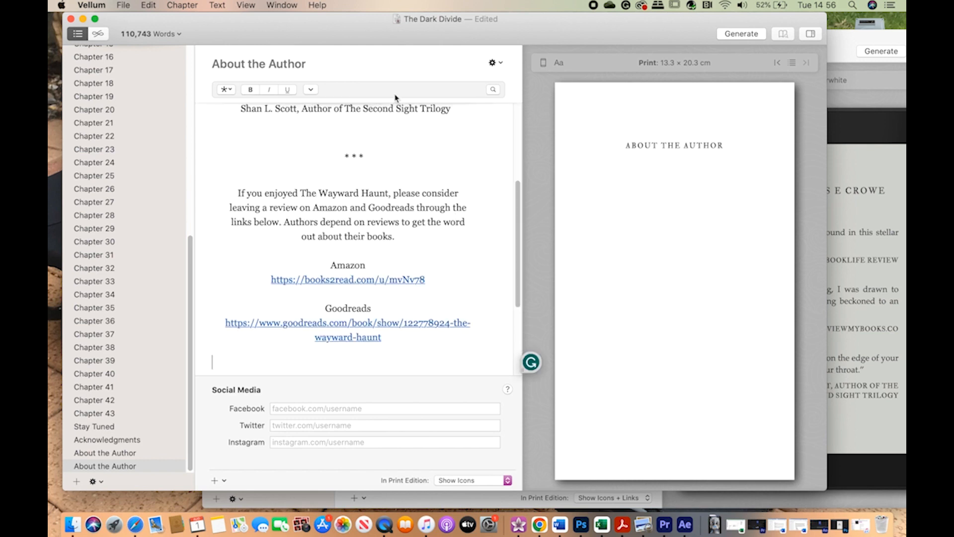
# Retitle the new back matter element "Leave a Review".
pyautogui.click(298, 63)
pyautogui.press('super+a')
pyautogui.write('Leave')
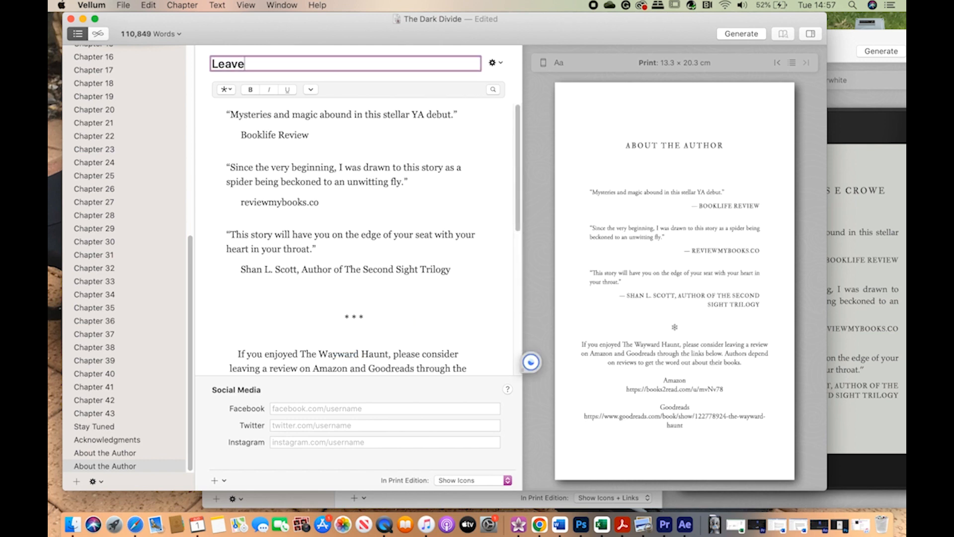
pyautogui.write(' a Review')
# Delete the review quotes, their attributions, the ornamental break and the blank lines above the review request.
pyautogui.moveTo(364, 318); pyautogui.dragTo(328, 262)
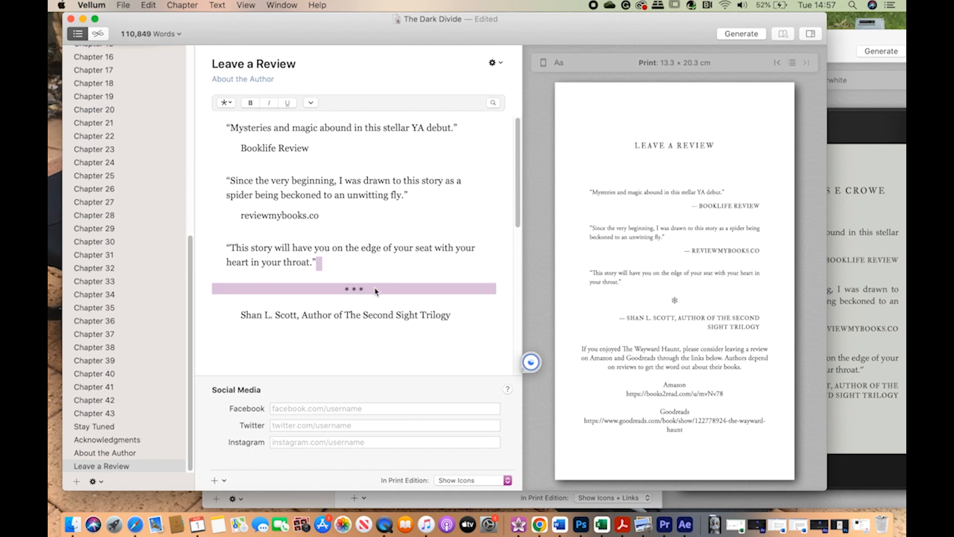
pyautogui.moveTo(299, 195); pyautogui.dragTo(236, 128)
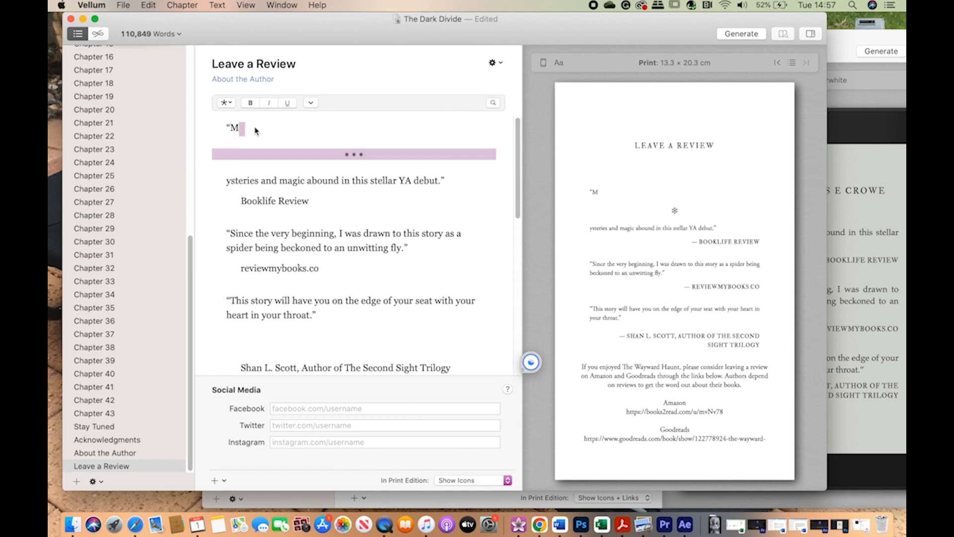
pyautogui.click(327, 313)
pyautogui.moveTo(327, 313); pyautogui.dragTo(221, 127)
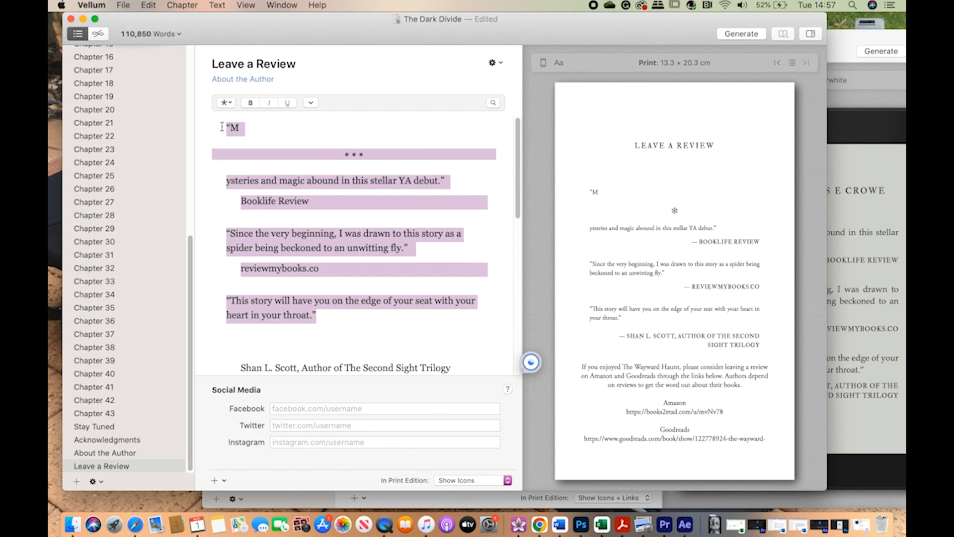
pyautogui.press('BackSpace')
pyautogui.press('BackSpace')
pyautogui.press('BackSpace')
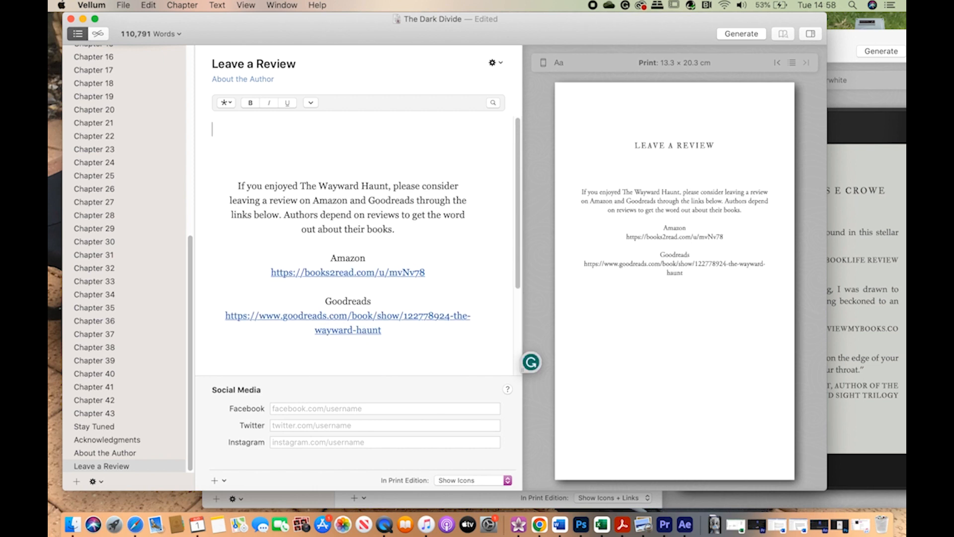
pyautogui.press('Delete')
# Replace the book title "The Wayward Haunt" in the review request with "The Dark Divide".
pyautogui.click(390, 128)
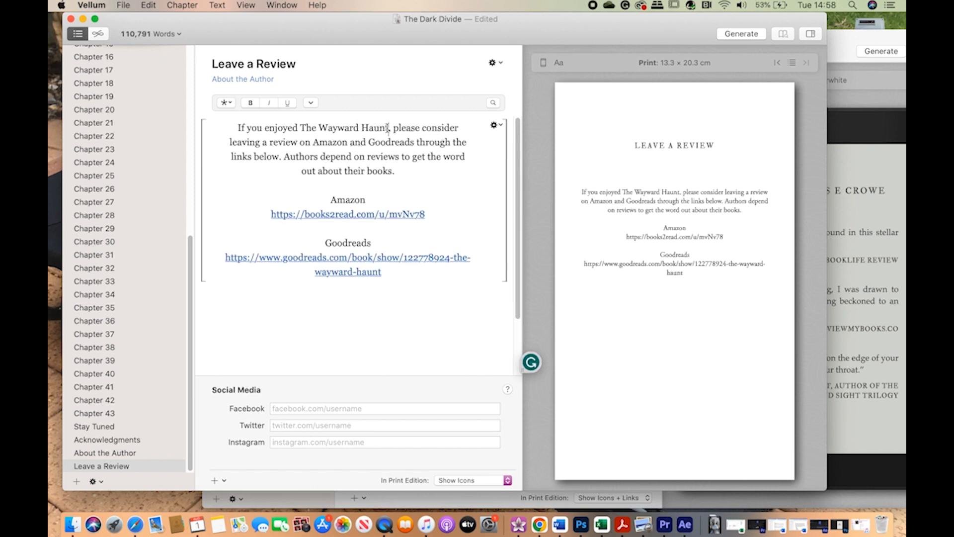
pyautogui.press('BackSpace')
pyautogui.press('BackSpace')
pyautogui.press('BackSpace')
pyautogui.press('BackSpace')
pyautogui.press('BackSpace')
pyautogui.press('BackSpace')
pyautogui.press('BackSpace')
pyautogui.press('BackSpace')
pyautogui.press('BackSpace')
pyautogui.press('BackSpace')
pyautogui.press('BackSpace')
pyautogui.press('BackSpace')
pyautogui.press('BackSpace')
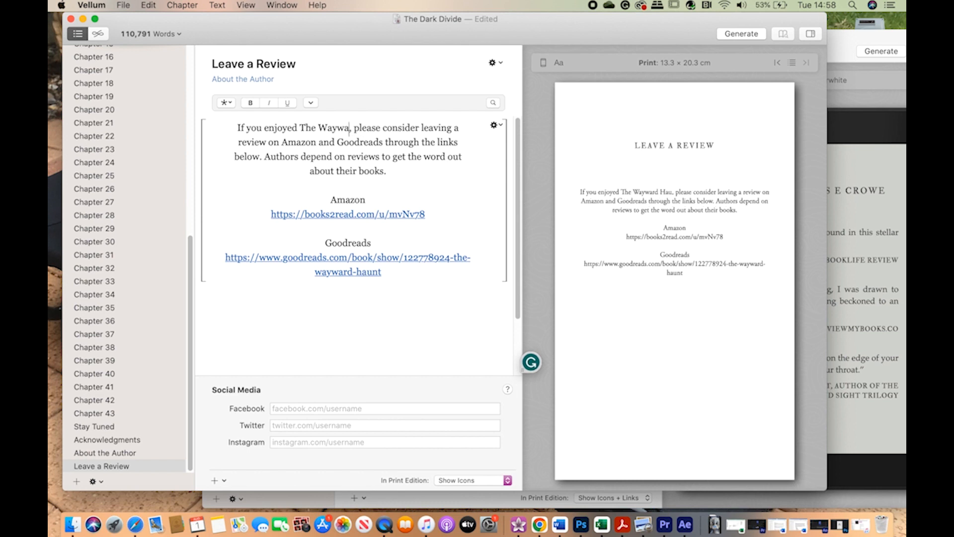
pyautogui.write('Dark D')
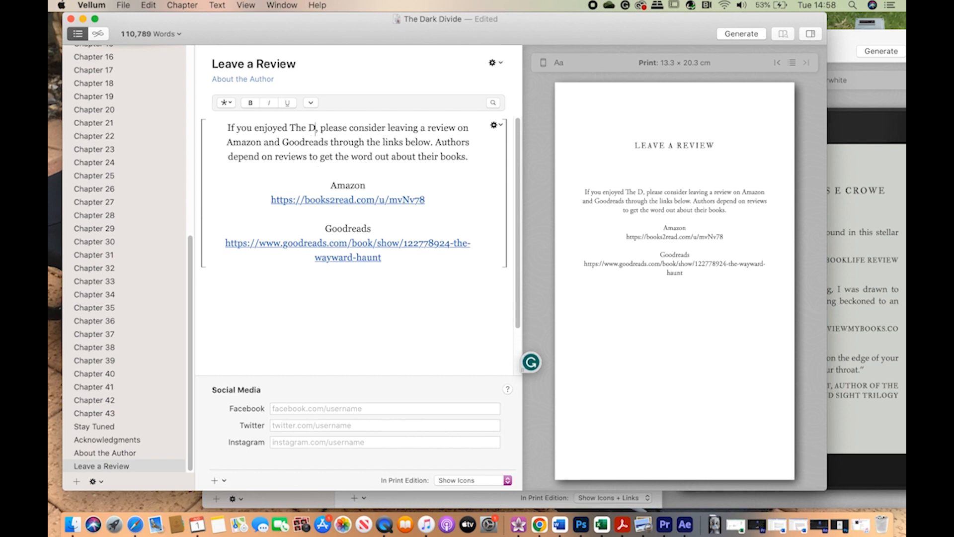
pyautogui.write('ivide')
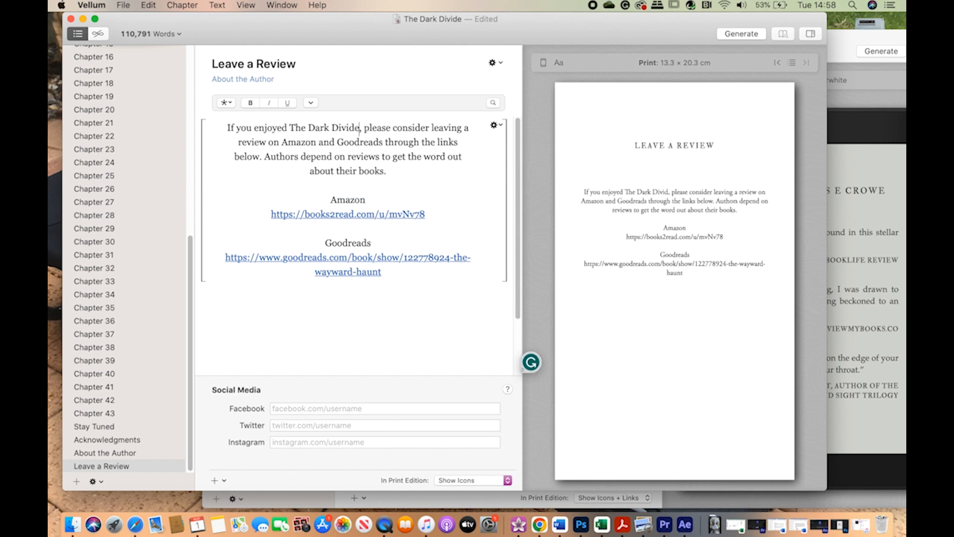
# Replace both the Amazon and the Goodreads links in the review request with the placeholder "XXX".
pyautogui.moveTo(431, 215); pyautogui.dragTo(271, 215)
pyautogui.press('BackSpace')
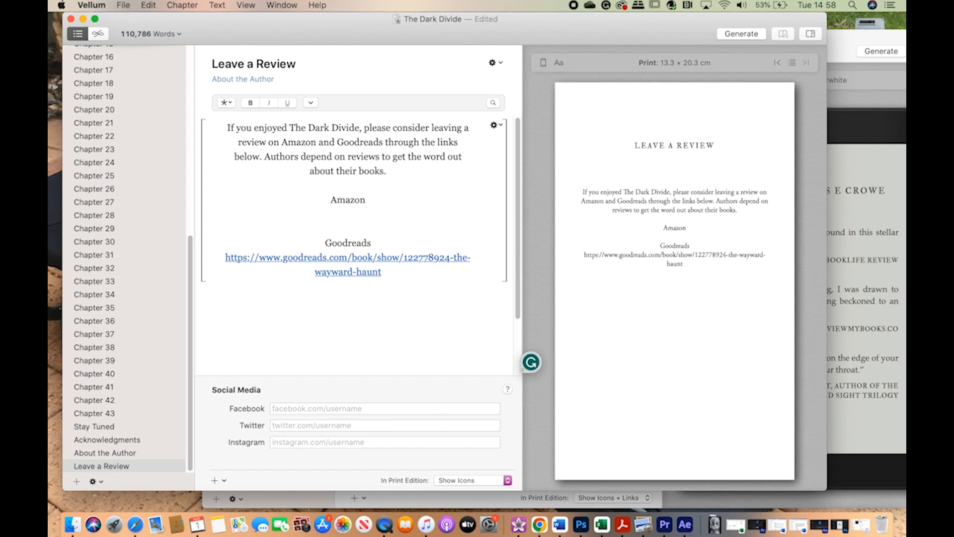
pyautogui.write('XXX')
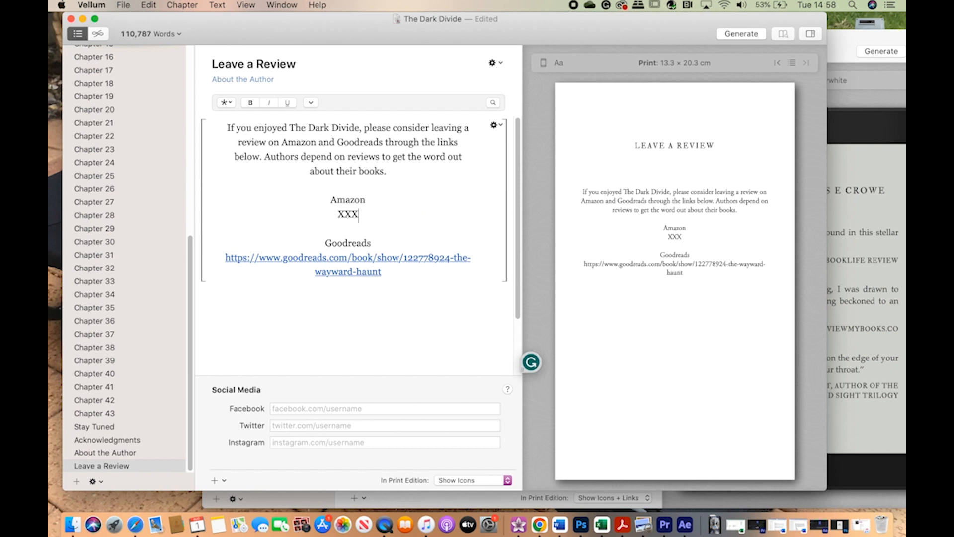
pyautogui.click(392, 273)
pyautogui.moveTo(392, 273); pyautogui.dragTo(226, 257)
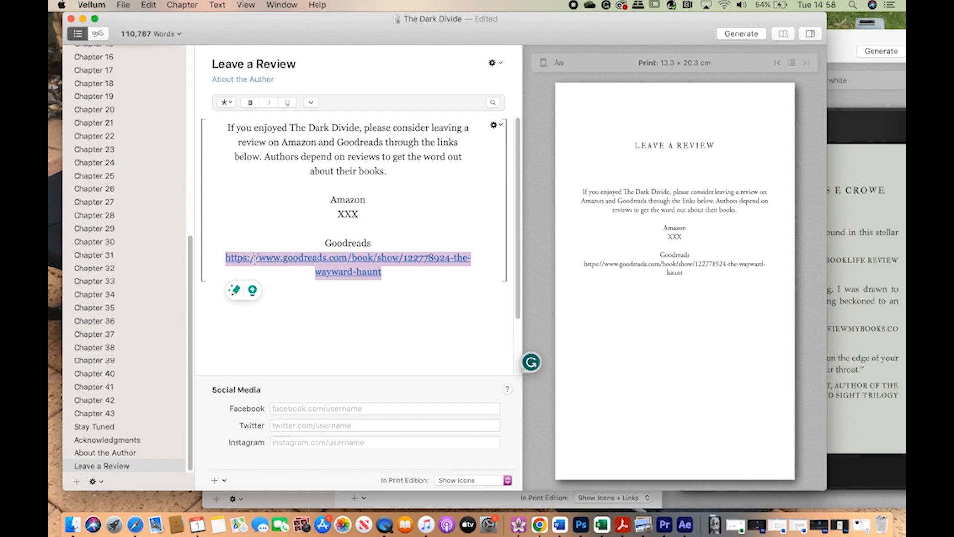
pyautogui.press('BackSpace')
pyautogui.write('XXX')
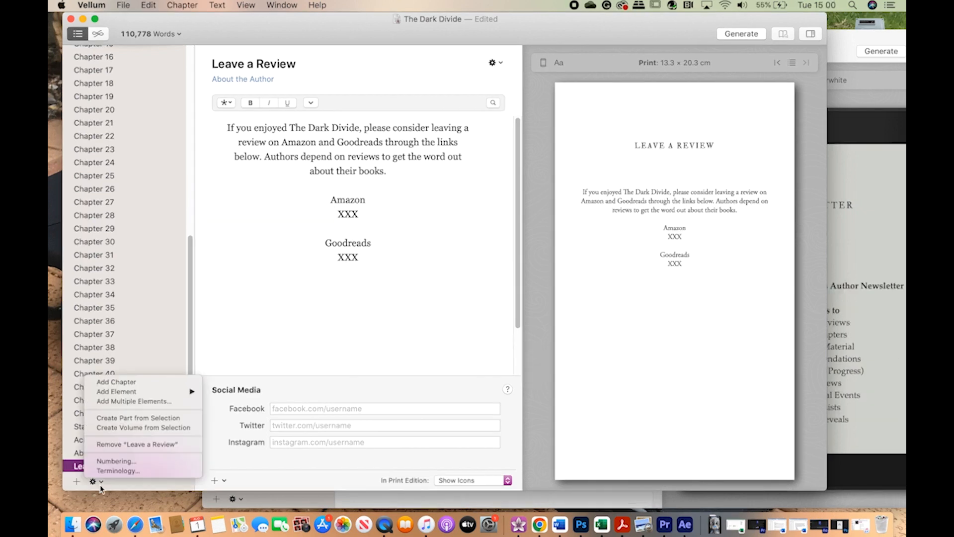
# Add another About the Author element after Leave a Review and retitle it "Newsletter".
pyautogui.click(93, 481)
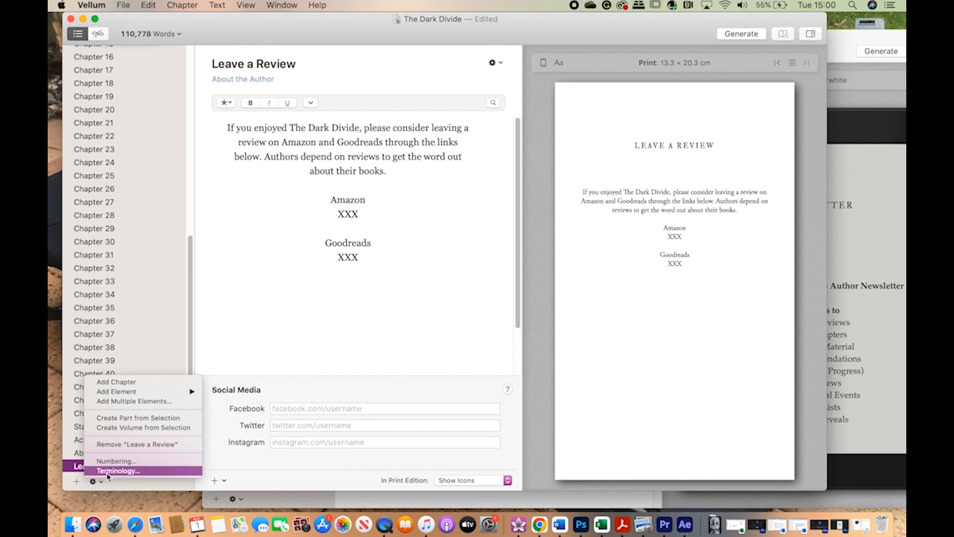
pyautogui.moveTo(124, 394)
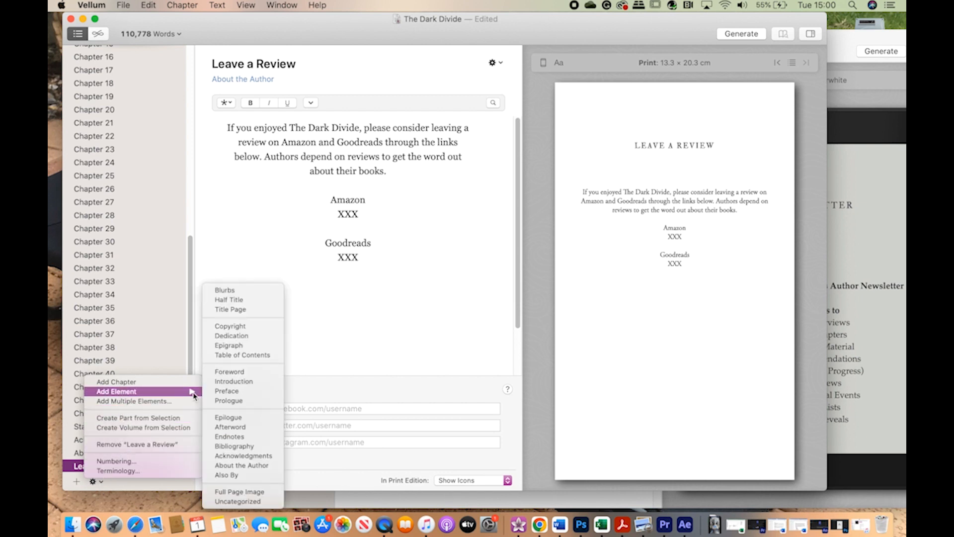
pyautogui.click(244, 470)
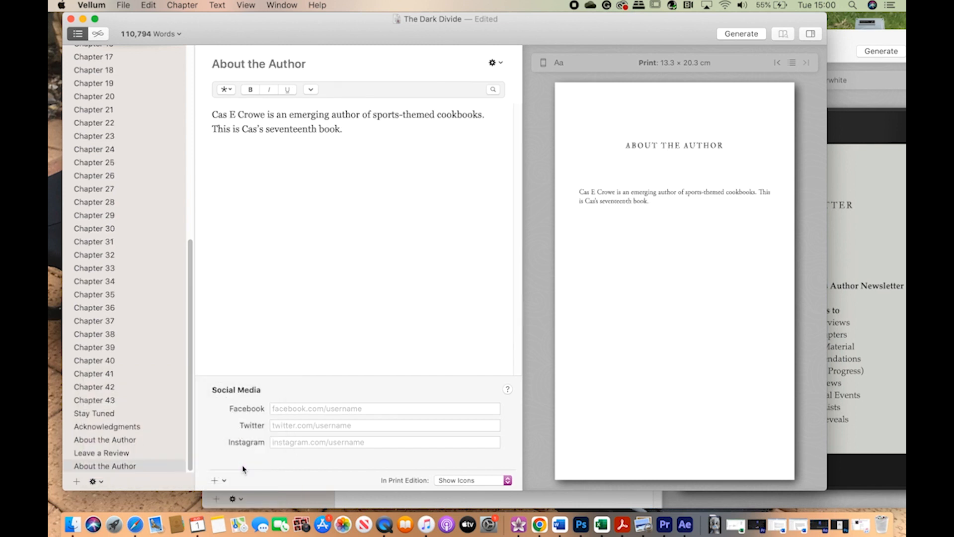
pyautogui.click(305, 62)
pyautogui.press('super+a')
pyautogui.write('Newsletter')
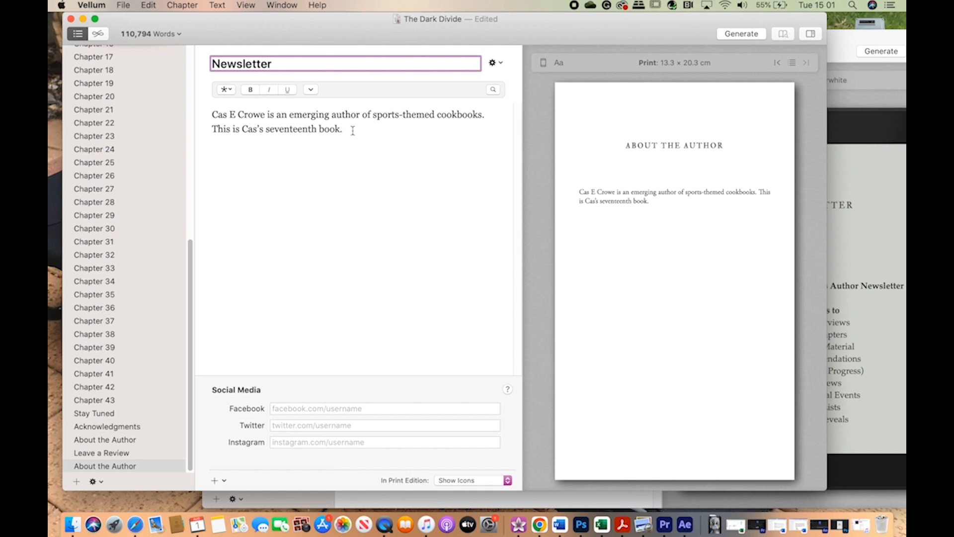
# Replace the Newsletter element's placeholder text with the copied newsletter and BookBub content, and check the pasted text.
pyautogui.moveTo(351, 128); pyautogui.dragTo(204, 127)
pyautogui.press('BackSpace')
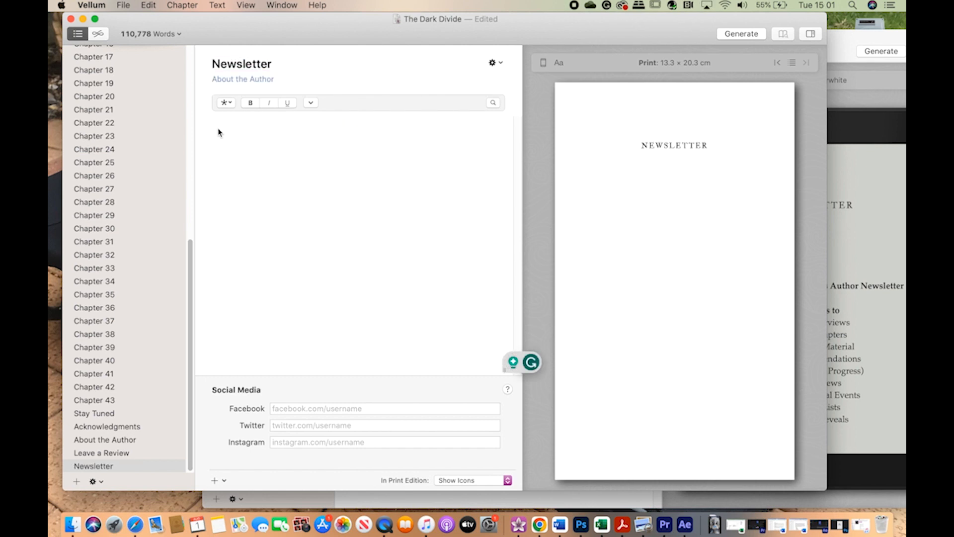
pyautogui.rightClick(214, 131)
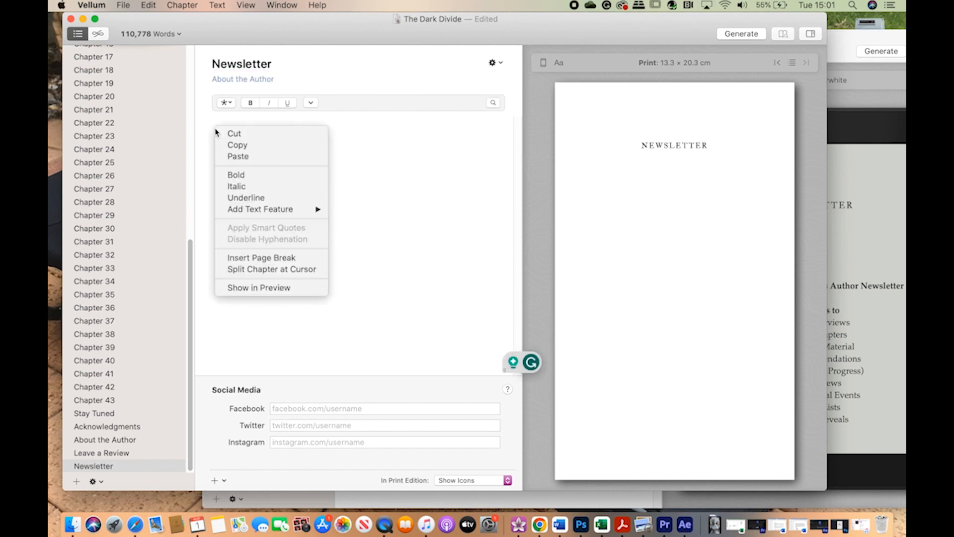
pyautogui.click(240, 157)
pyautogui.scroll(3, 487, 237)
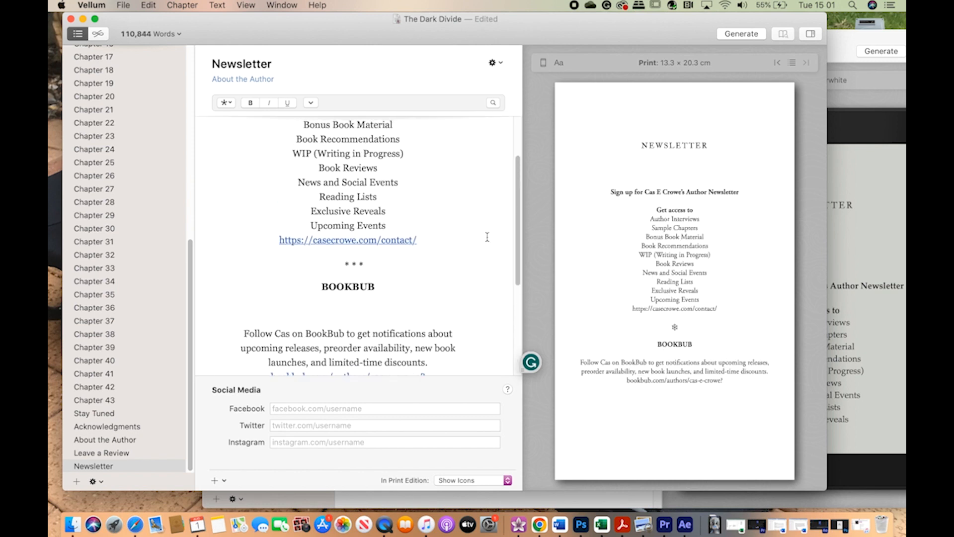
pyautogui.scroll(2, 487, 237)
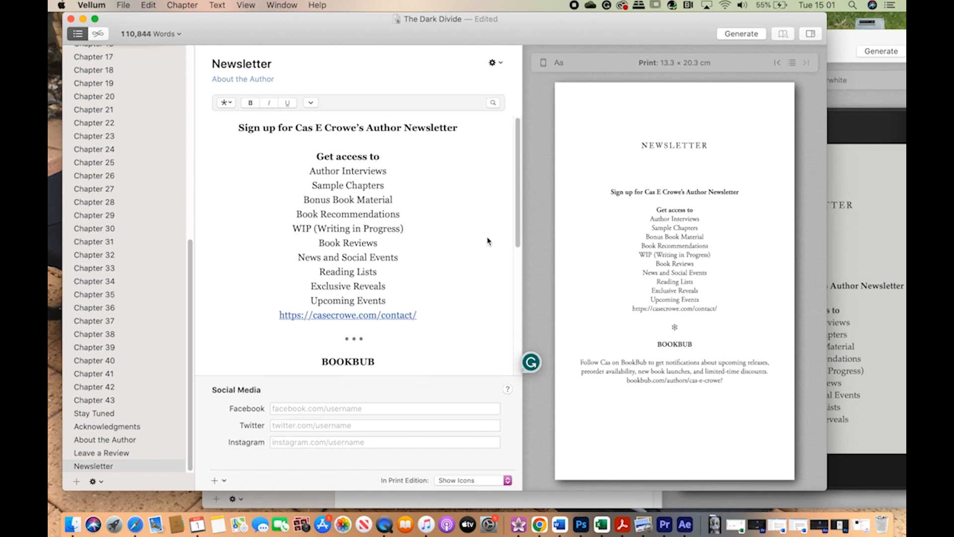
pyautogui.scroll(-4, 487, 237)
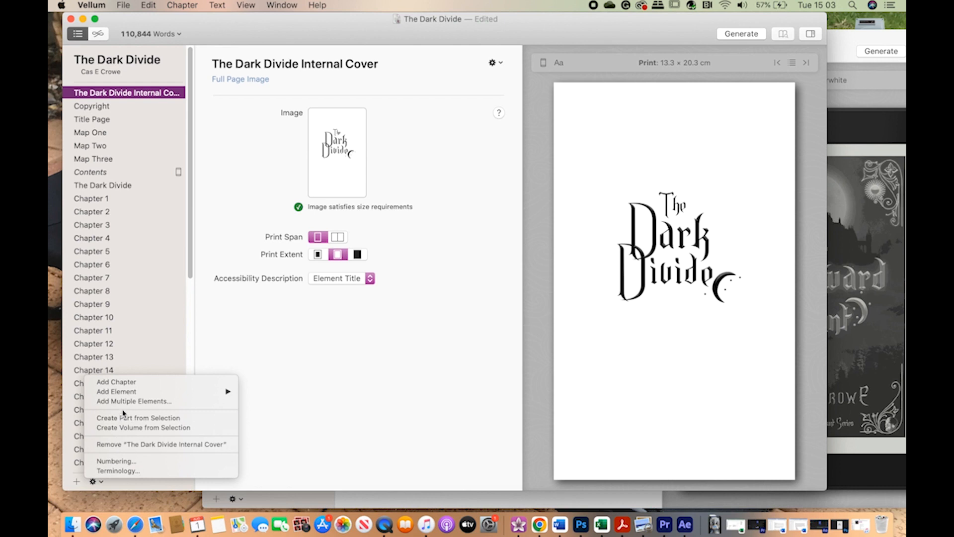
# Add a Full Page Image element and move it to the very start of the book, before the internal cover.
pyautogui.moveTo(125, 393)
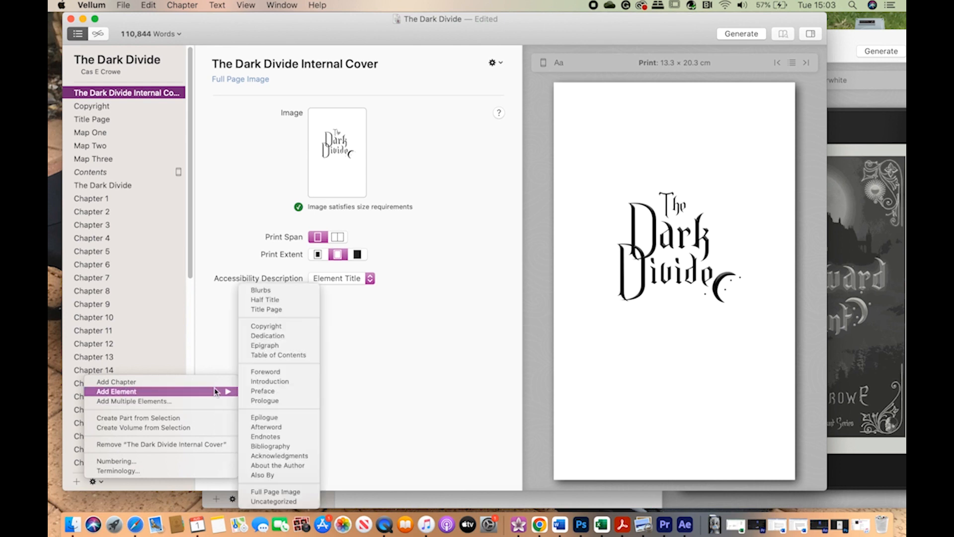
pyautogui.click(275, 491)
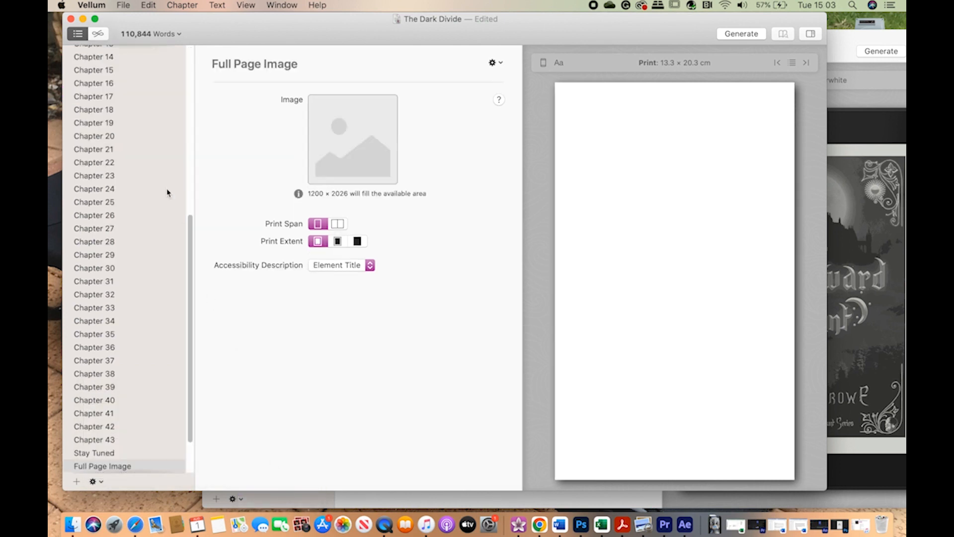
pyautogui.moveTo(110, 468); pyautogui.dragTo(129, 121)
pyautogui.moveTo(111, 347); pyautogui.dragTo(131, 93)
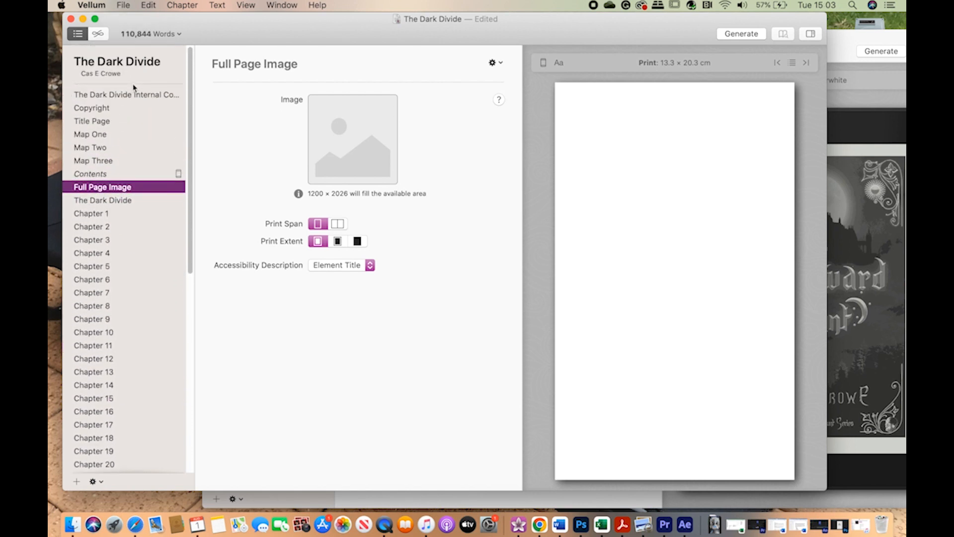
pyautogui.moveTo(111, 187); pyautogui.dragTo(110, 97)
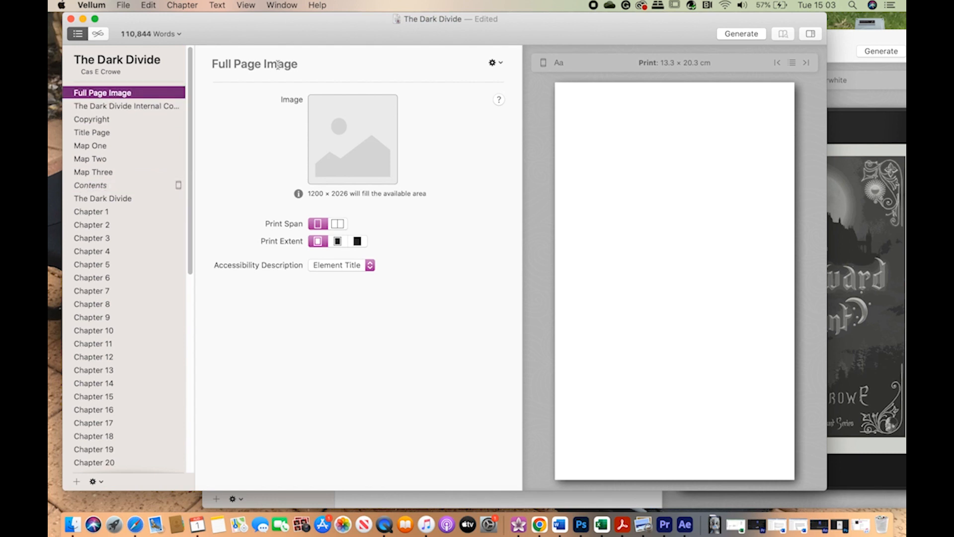
# Retitle the new full page image element "Heading Image" and include it in ebooks only.
pyautogui.click(301, 64)
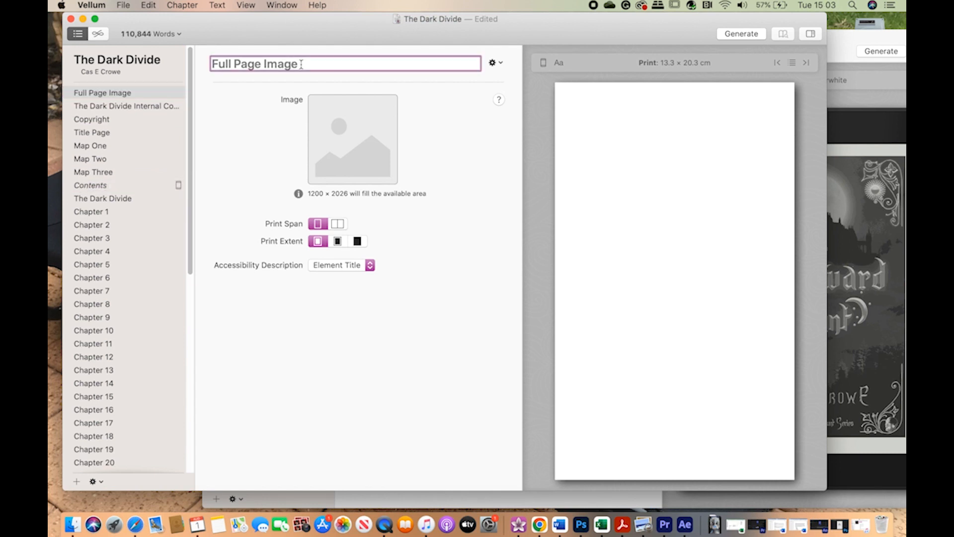
pyautogui.write('Heading Image')
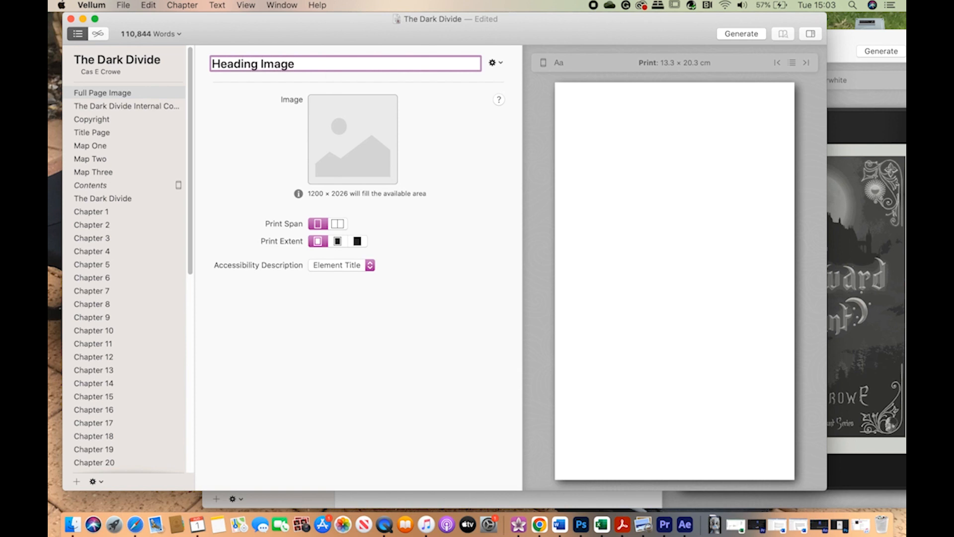
pyautogui.press('Return')
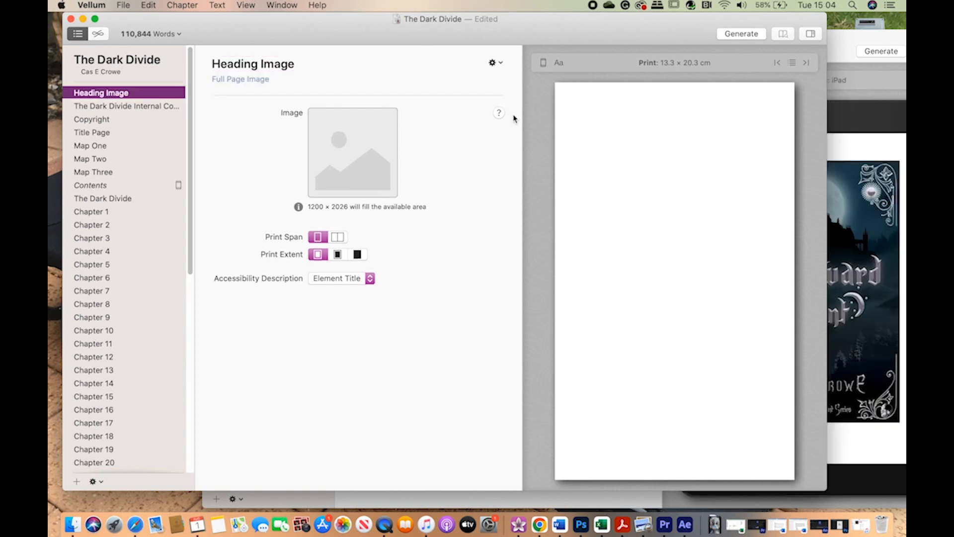
pyautogui.click(497, 62)
pyautogui.moveTo(510, 96)
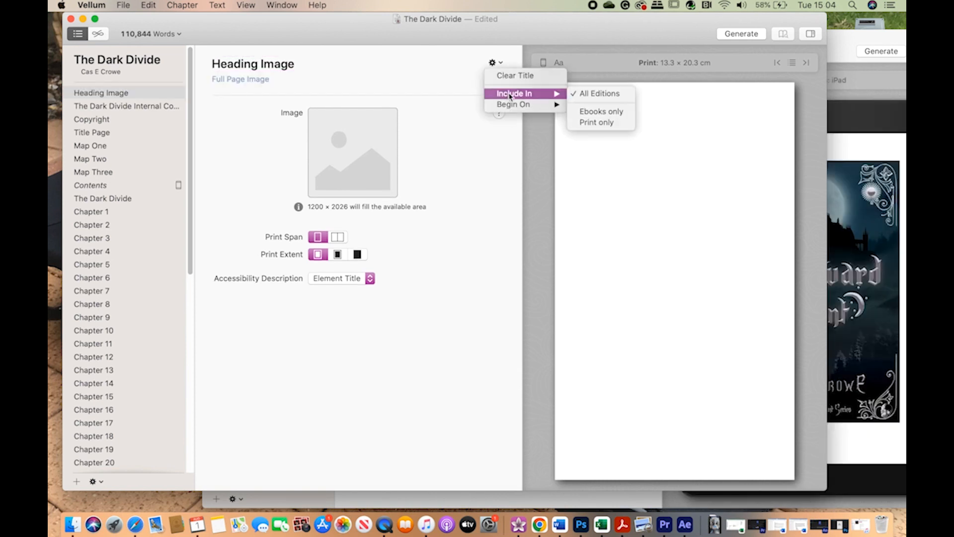
pyautogui.click(588, 113)
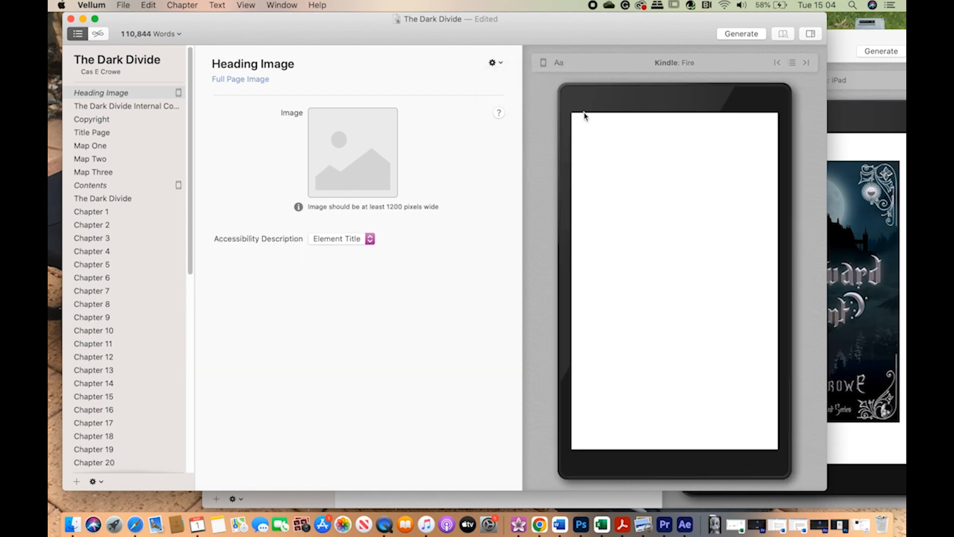
# Insert The-Dark-Divide-Front-Cover.jpg from the Concepts folder as the Heading Image picture.
pyautogui.click(353, 152)
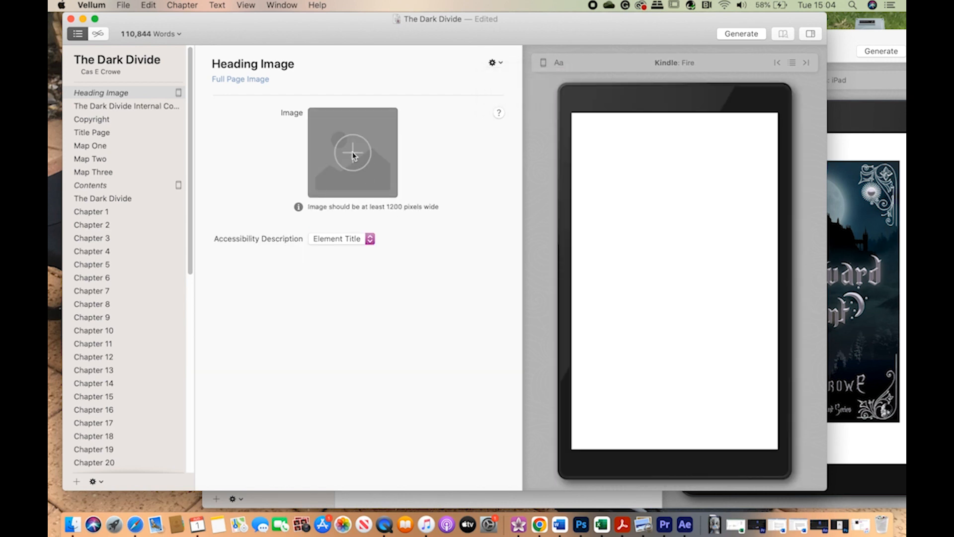
pyautogui.click(440, 63)
pyautogui.click(430, 74)
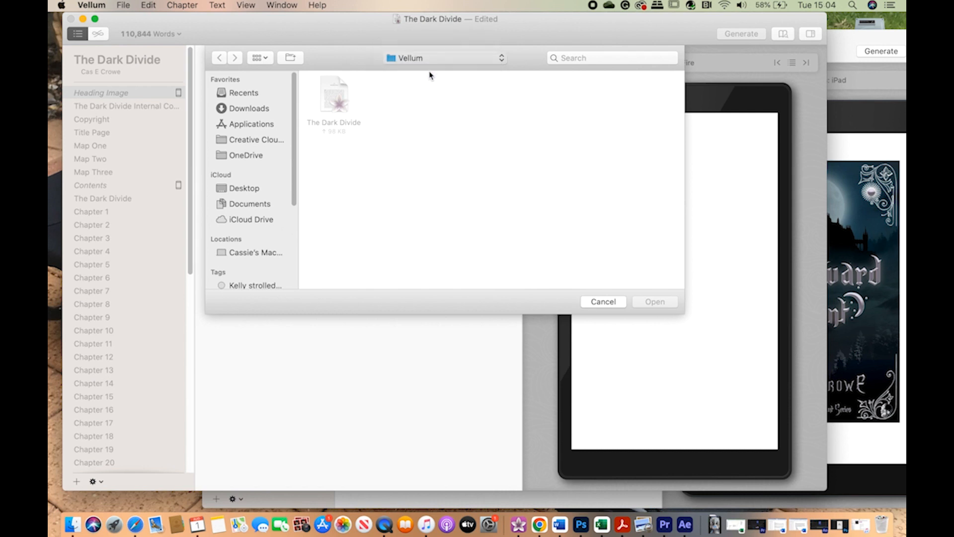
pyautogui.doubleClick(393, 96)
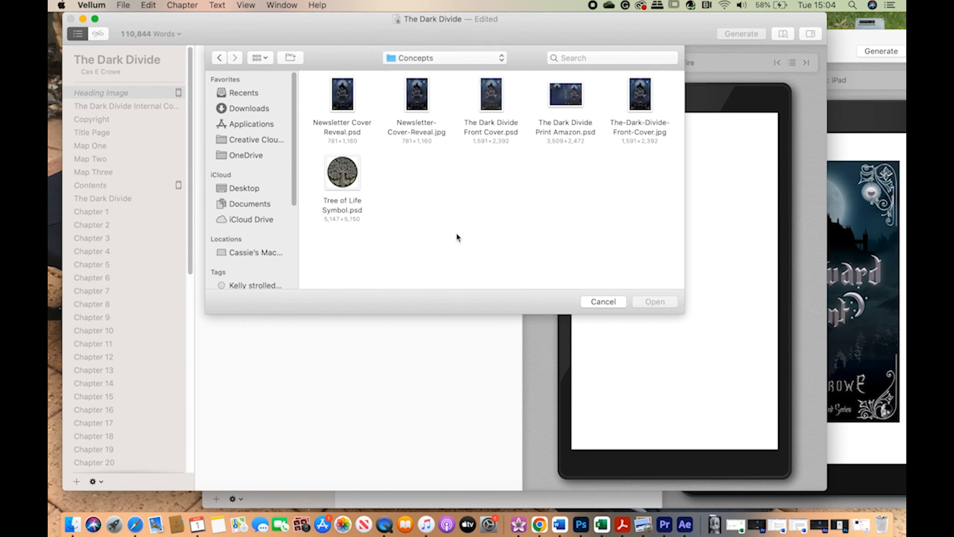
pyautogui.click(640, 95)
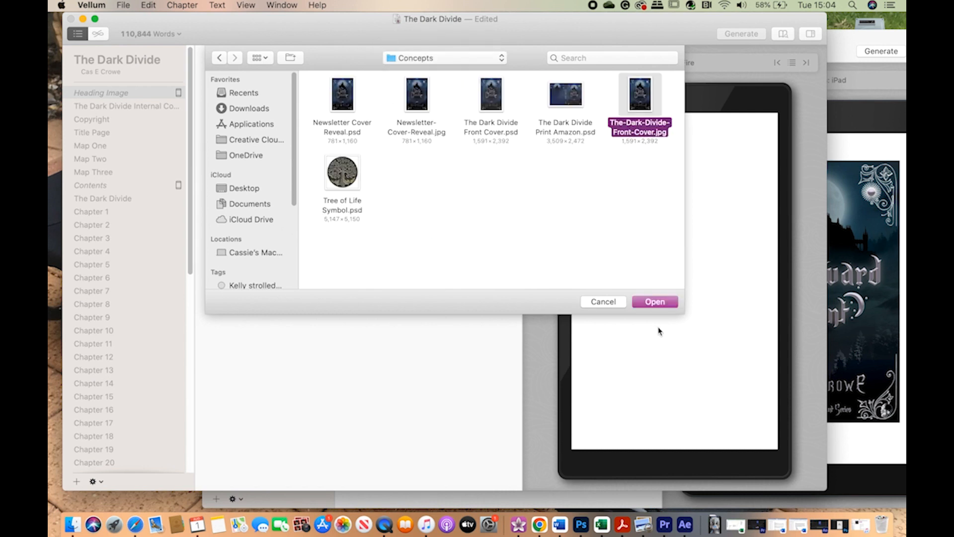
pyautogui.click(655, 301)
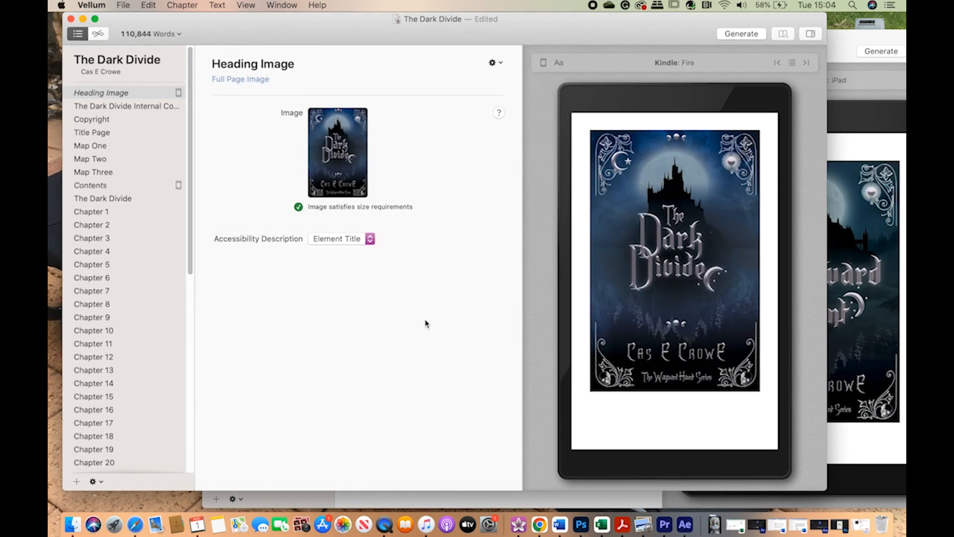
# Preview the front cover on different e-readers, including Kindle Paperwhite, iPad, iPhone, Nook Simple Touch and Android Tablet.
pyautogui.click(543, 62)
pyautogui.click(527, 118)
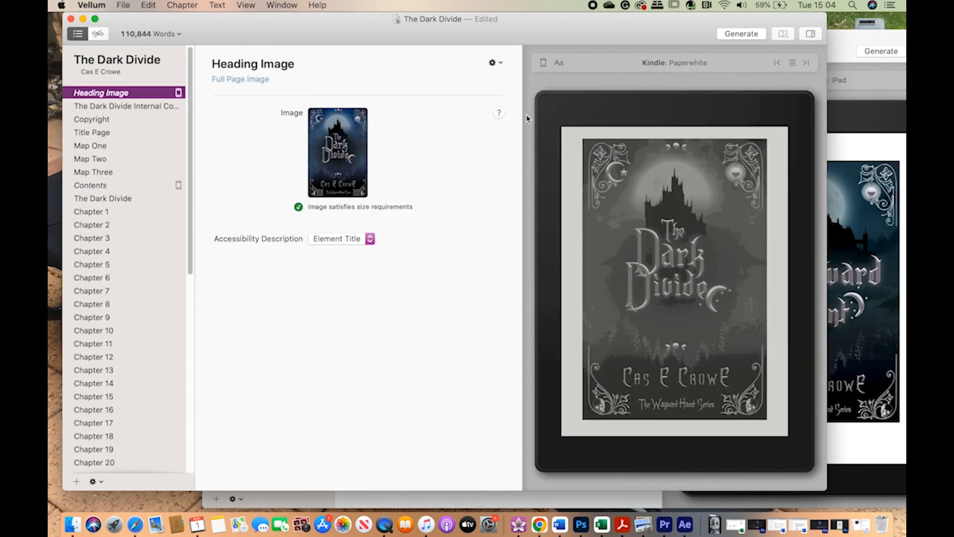
pyautogui.click(544, 63)
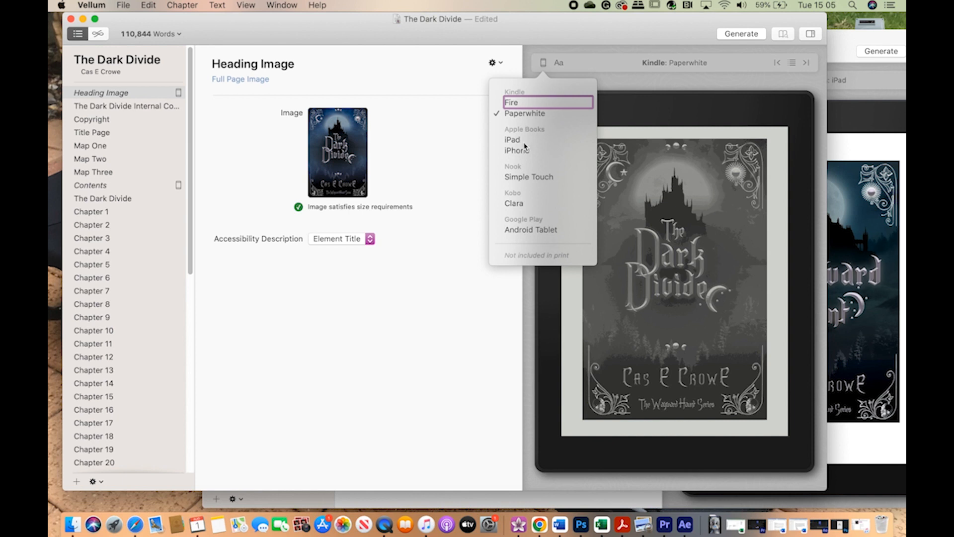
pyautogui.click(523, 141)
pyautogui.click(543, 63)
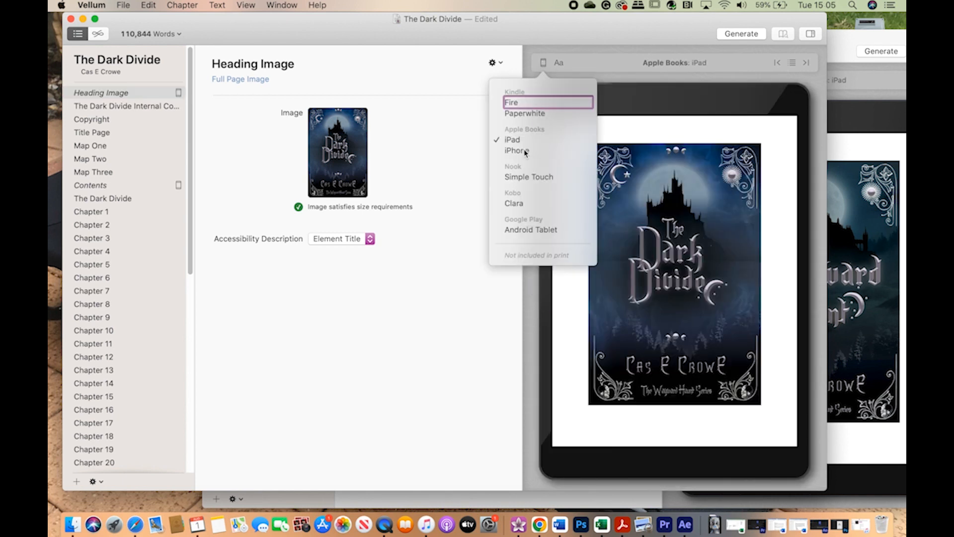
pyautogui.click(520, 150)
pyautogui.click(544, 62)
pyautogui.click(515, 177)
pyautogui.click(545, 64)
pyautogui.click(533, 146)
pyautogui.click(544, 63)
pyautogui.click(525, 232)
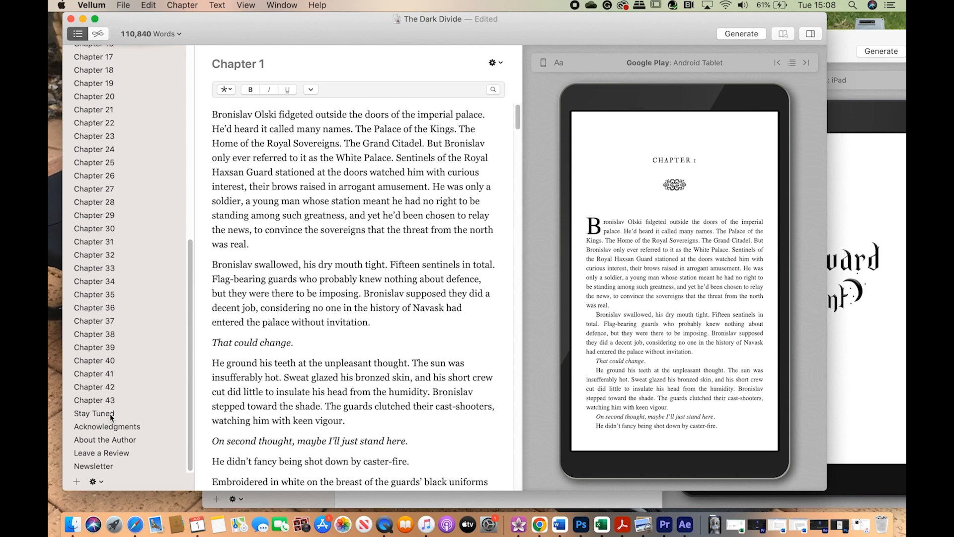
# Insert Stay-Tuned-page-TBG.png from the Interior Design folder as the image of the Stay Tuned page.
pyautogui.click(94, 413)
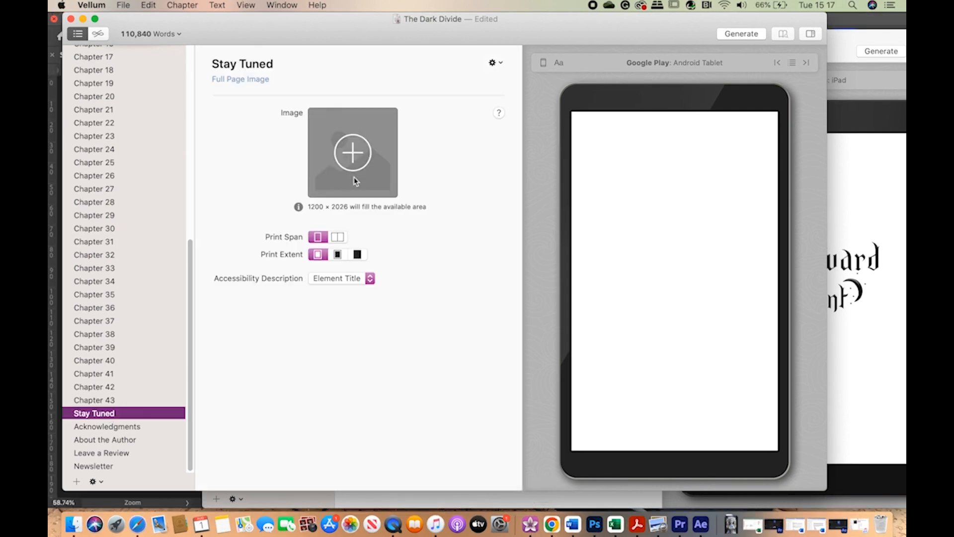
pyautogui.click(355, 148)
pyautogui.click(406, 59)
pyautogui.click(426, 82)
pyautogui.doubleClick(490, 100)
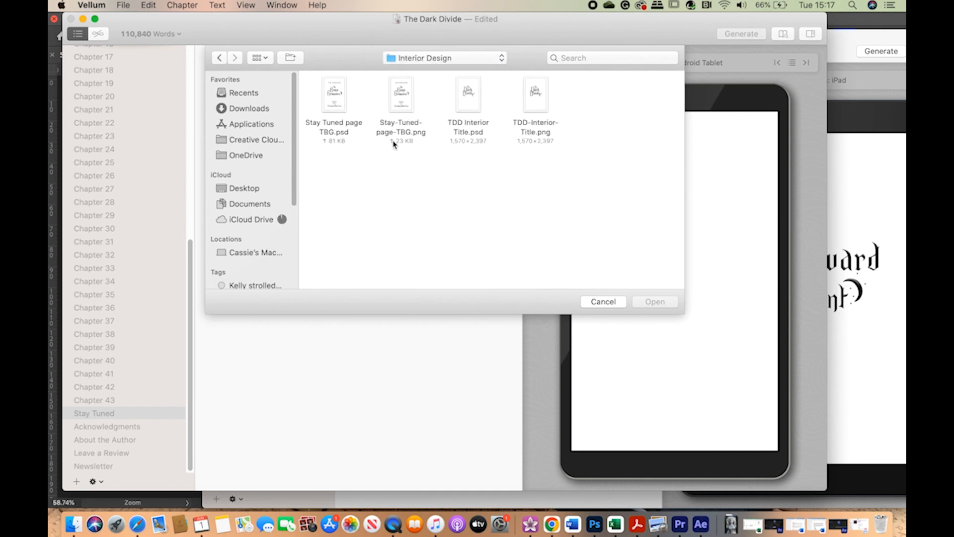
pyautogui.click(402, 99)
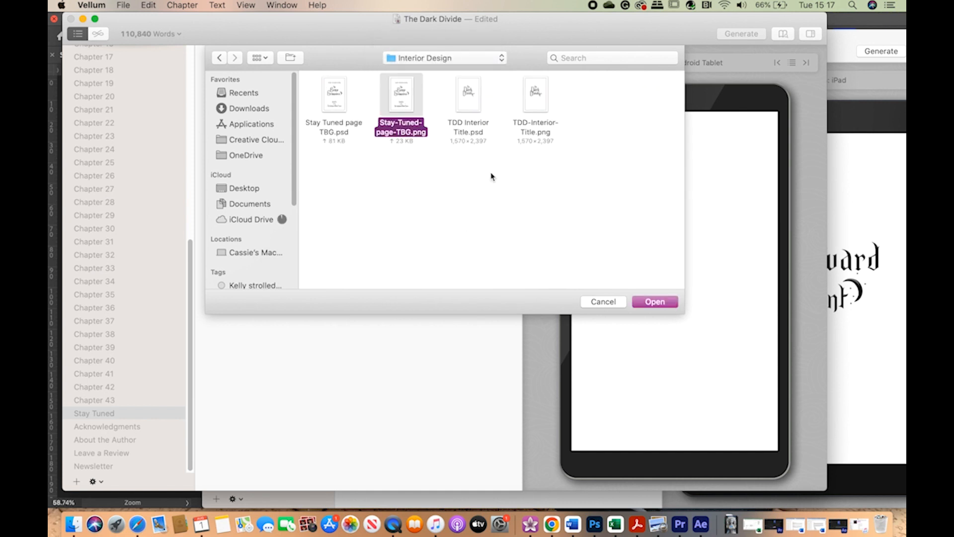
pyautogui.click(646, 301)
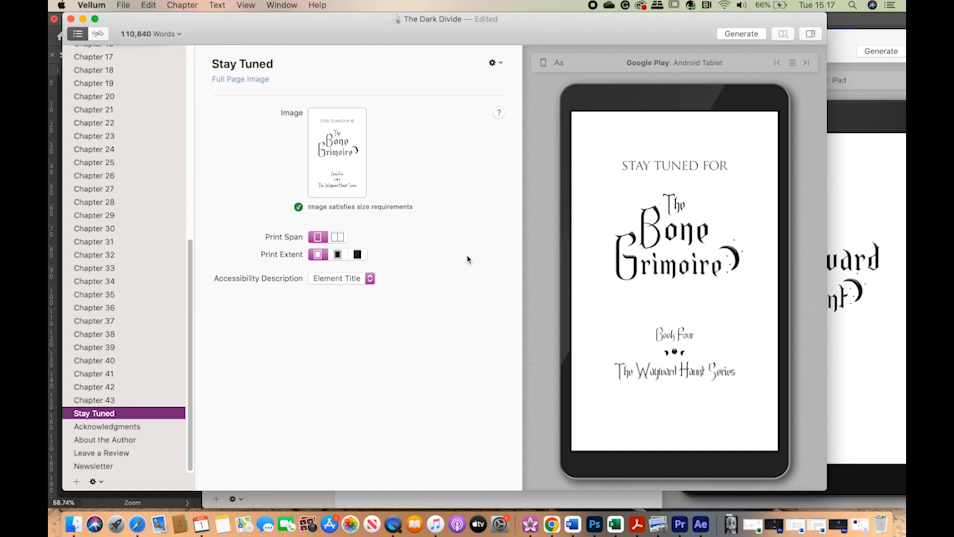
# Set the print extent of the Stay Tuned image to the second option.
pyautogui.click(338, 254)
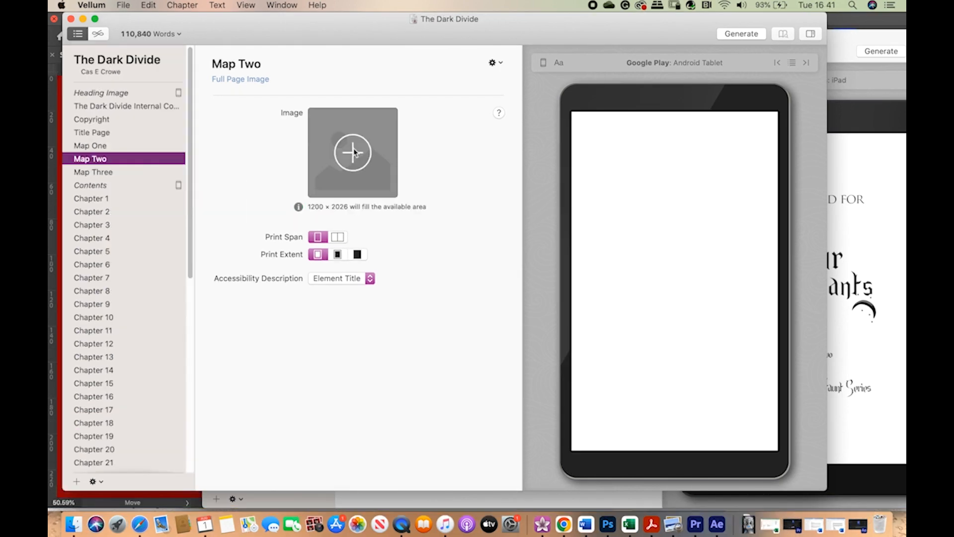
# Insert the Frozen Sea map from the Maps folder inside Interior Design as the Map Two image, with the second print extent option.
pyautogui.click(353, 151)
pyautogui.click(423, 58)
pyautogui.click(447, 94)
pyautogui.doubleClick(639, 97)
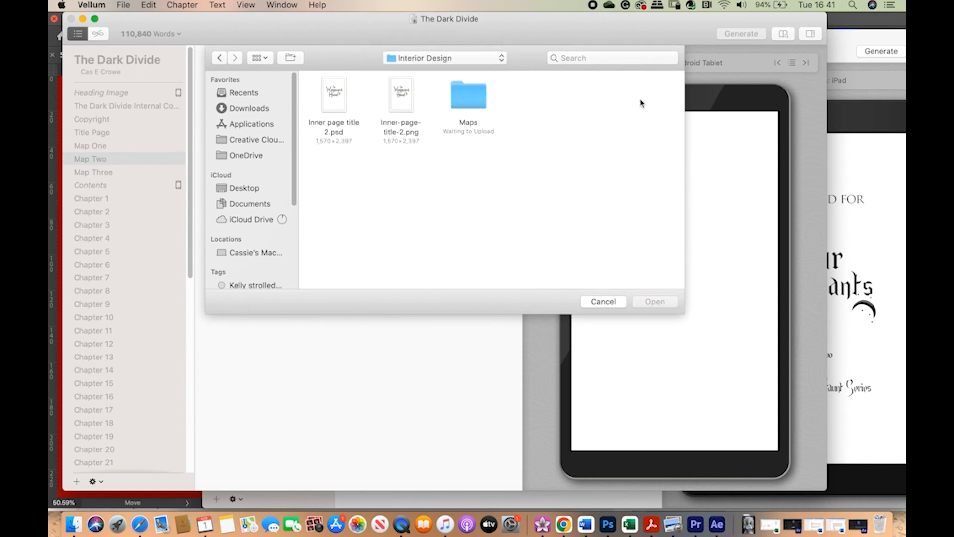
pyautogui.doubleClick(465, 96)
pyautogui.click(566, 94)
pyautogui.click(655, 302)
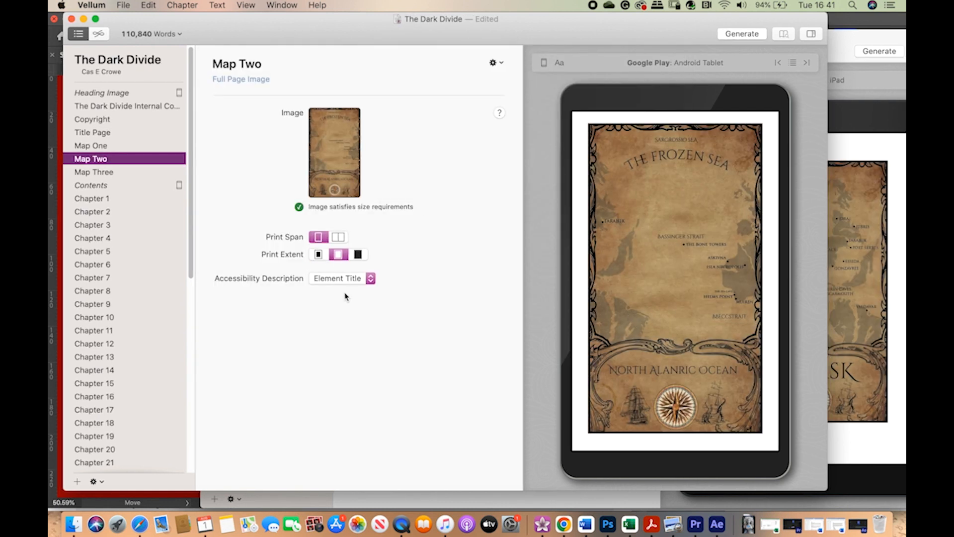
# Insert the Vukovar map as the Map Three image and set its print extent to the second option.
pyautogui.click(106, 175)
pyautogui.click(334, 151)
pyautogui.click(341, 160)
pyautogui.click(656, 300)
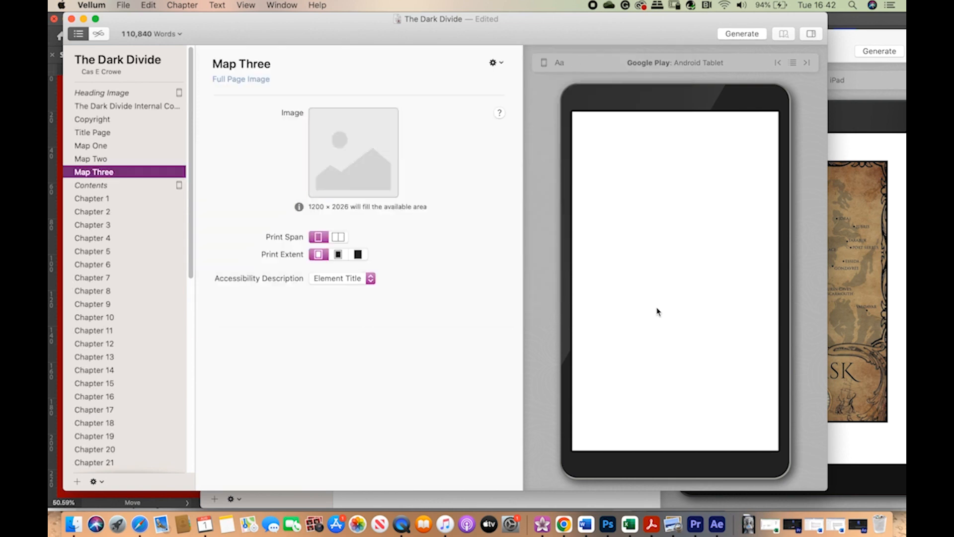
pyautogui.click(338, 254)
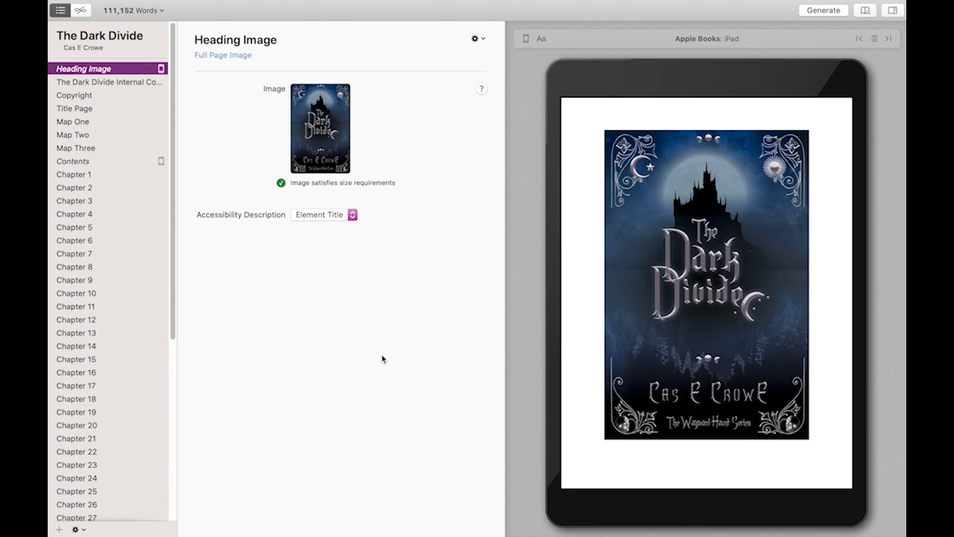
# Review the front matter from the internal cover through copyright, title page, three maps and contents, including the Contents page's inclusion options.
pyautogui.click(128, 86)
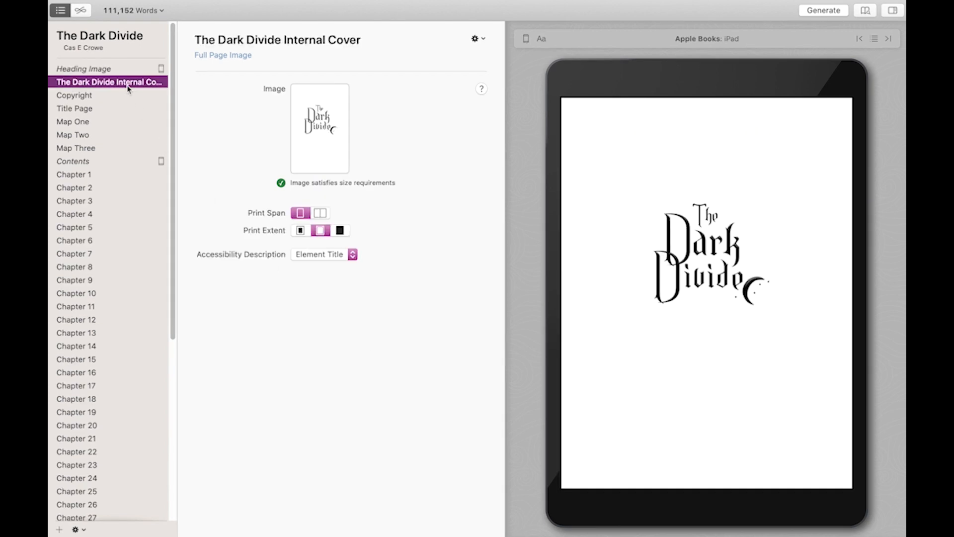
pyautogui.click(89, 100)
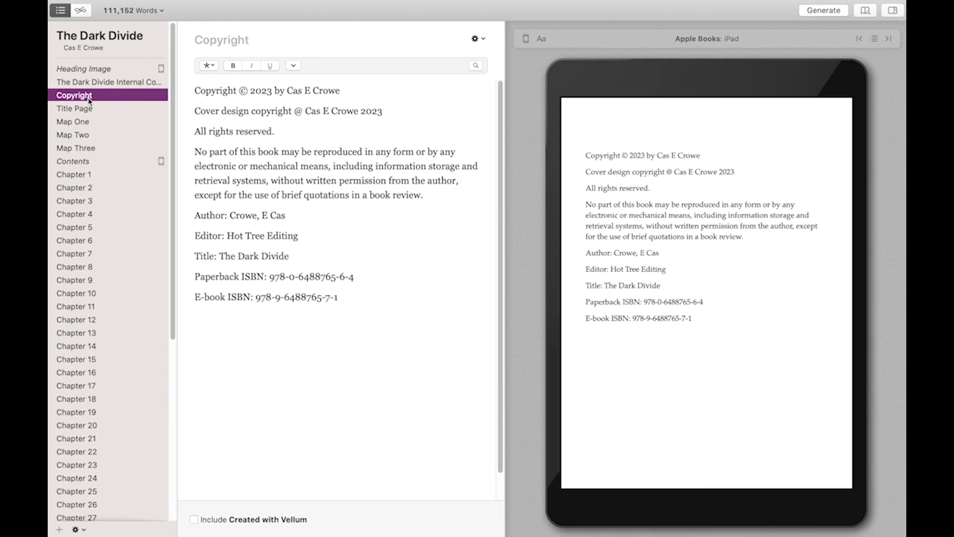
pyautogui.click(83, 111)
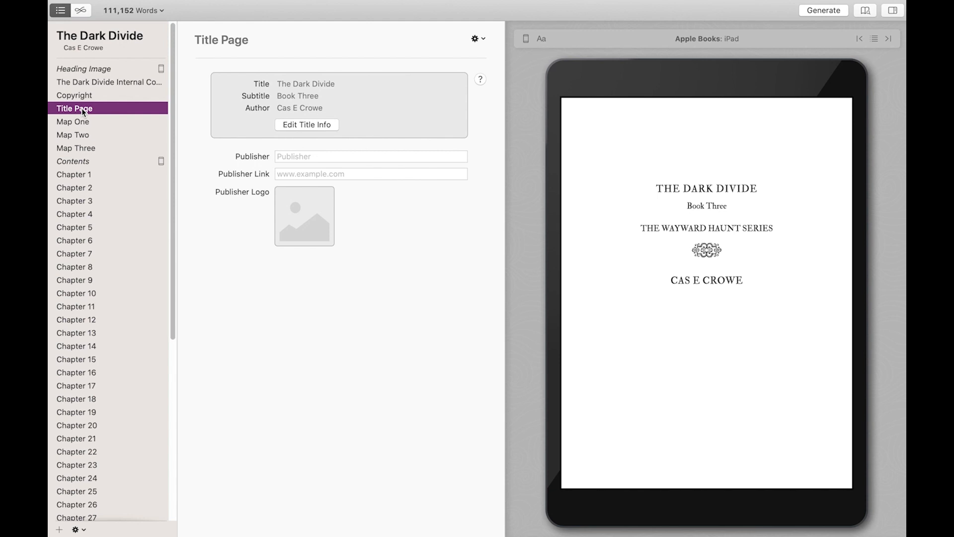
pyautogui.click(82, 122)
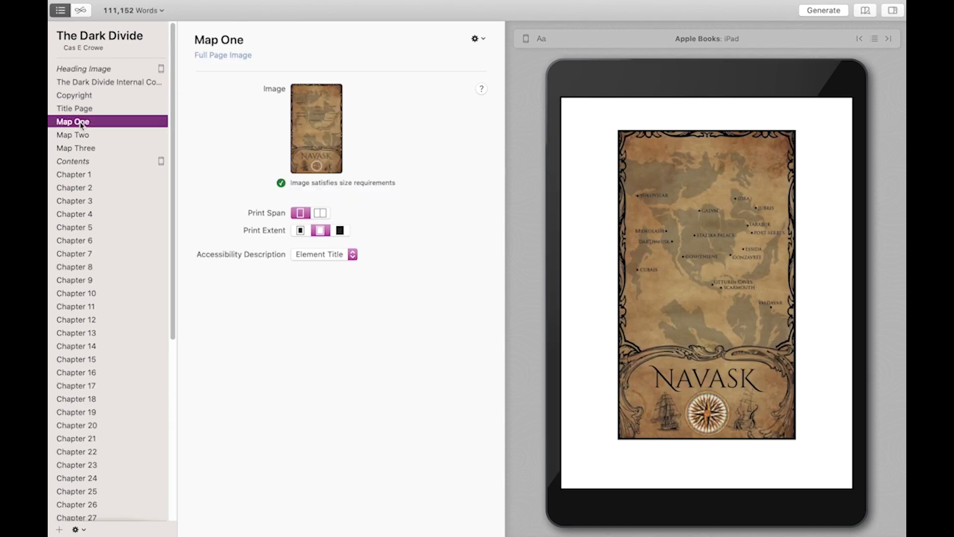
pyautogui.click(82, 136)
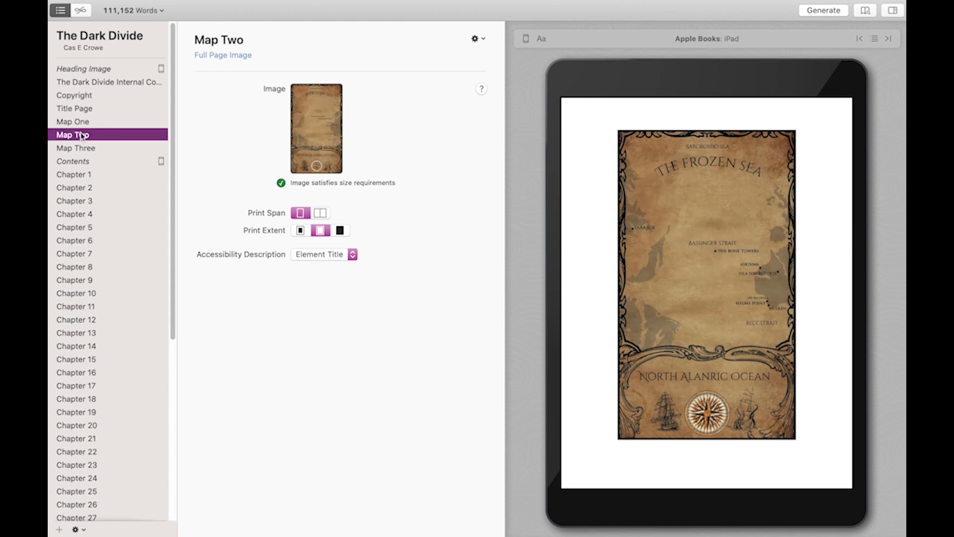
pyautogui.click(83, 150)
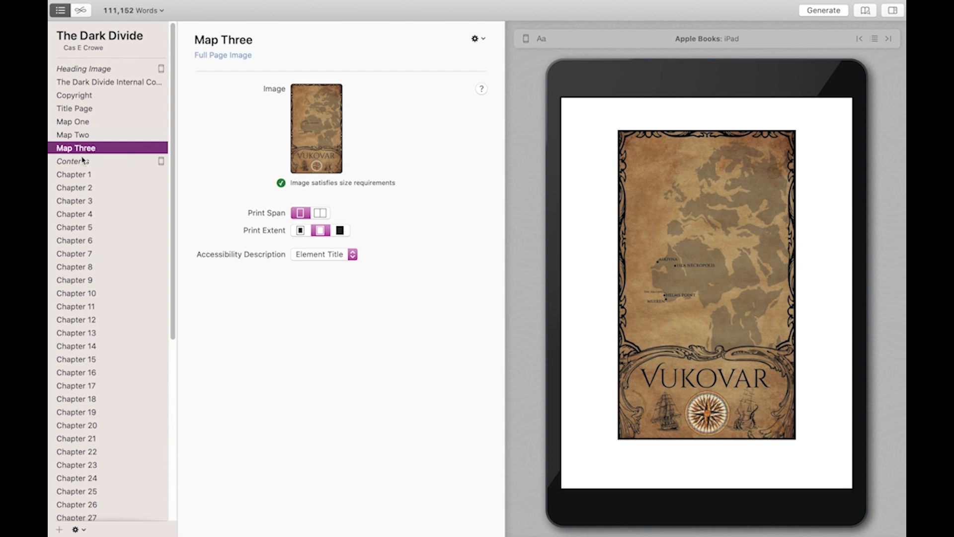
pyautogui.click(83, 162)
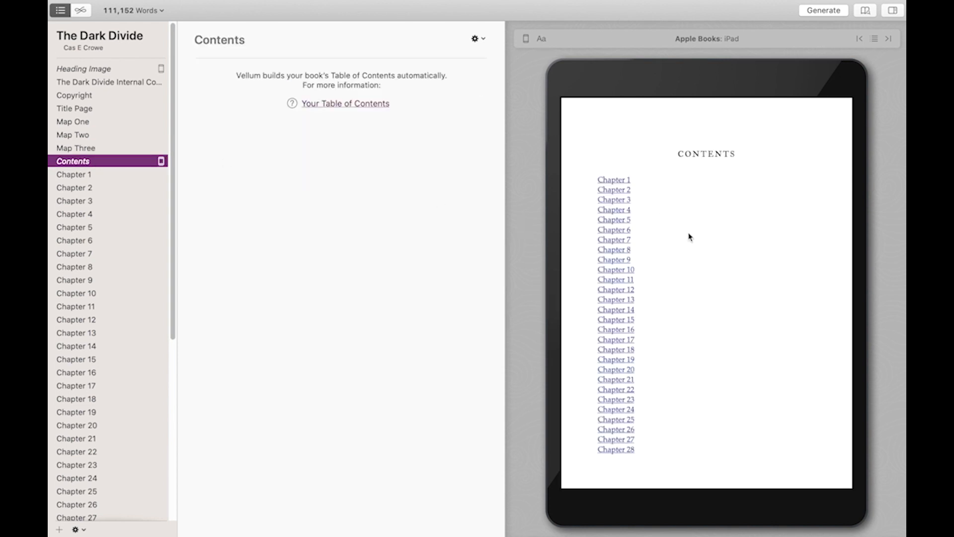
pyautogui.click(482, 41)
pyautogui.moveTo(499, 52)
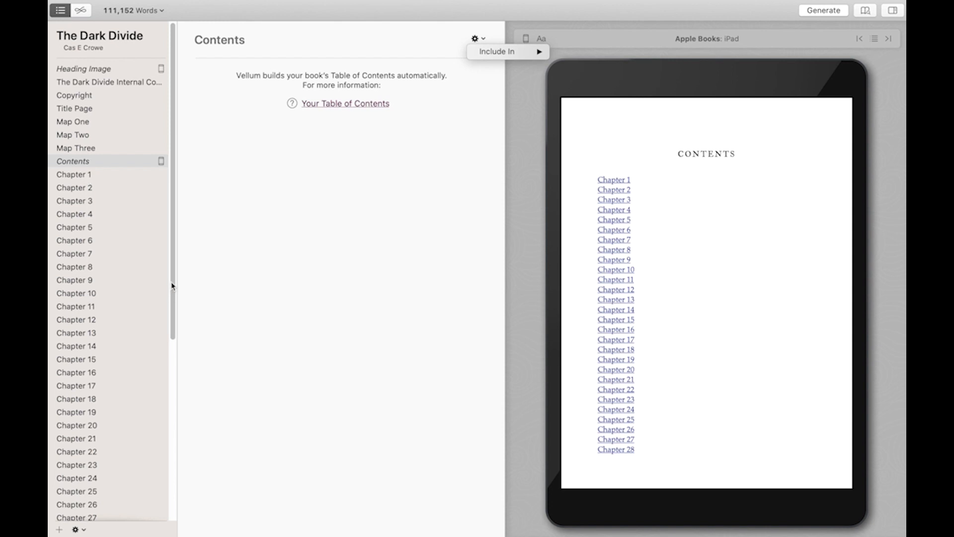
# Review the back matter pages: Stay Tuned, Acknowledgments, About the Author, Leave a Review and the full Newsletter text.
pyautogui.click(172, 334)
pyautogui.scroll(-10, 114, 295)
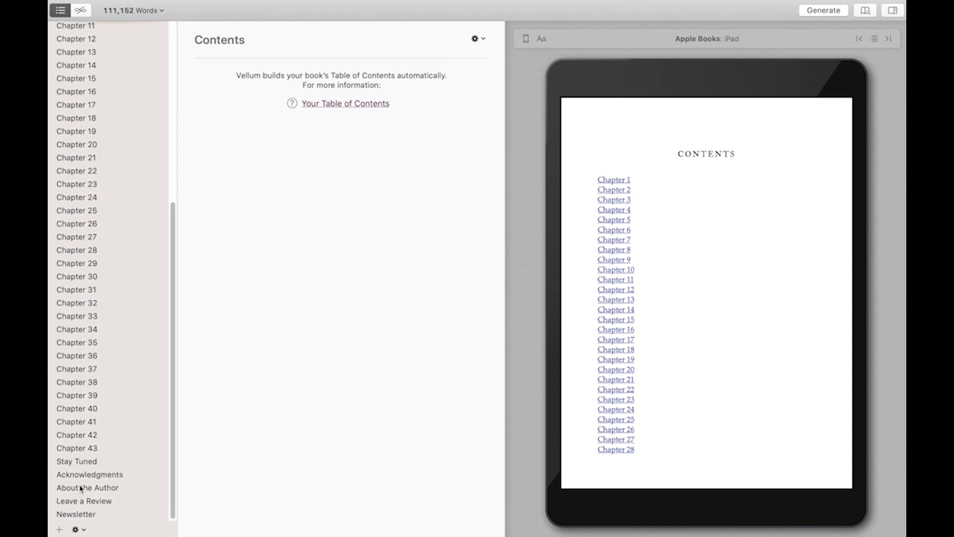
pyautogui.click(84, 460)
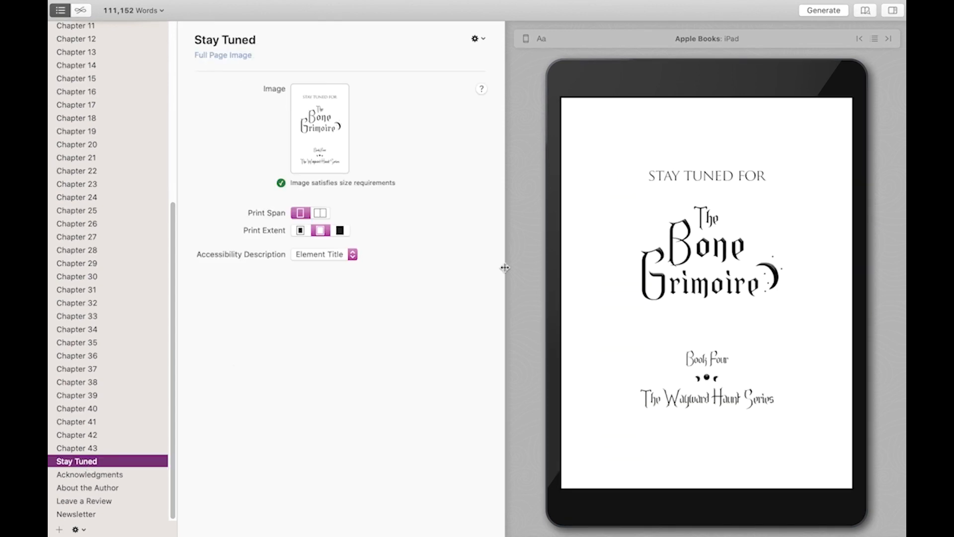
pyautogui.click(101, 478)
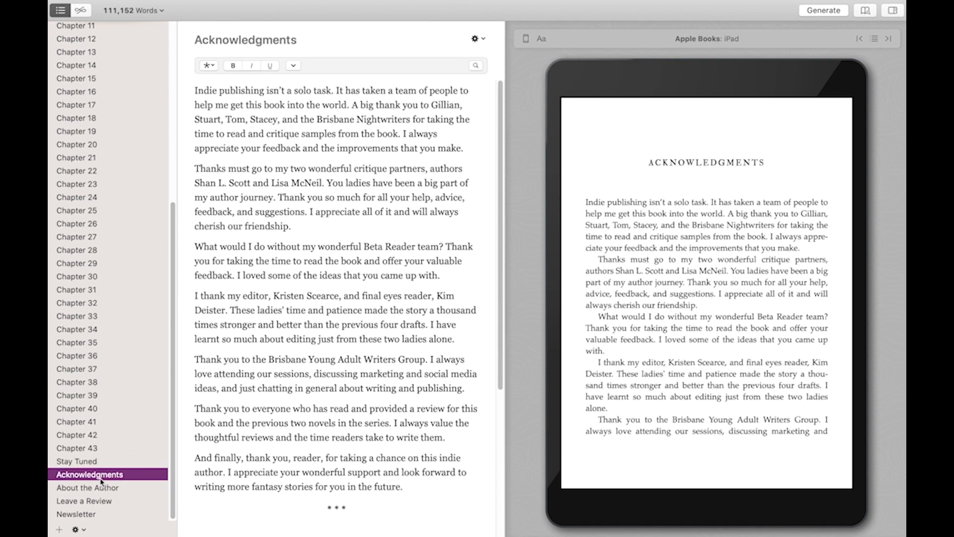
pyautogui.click(101, 488)
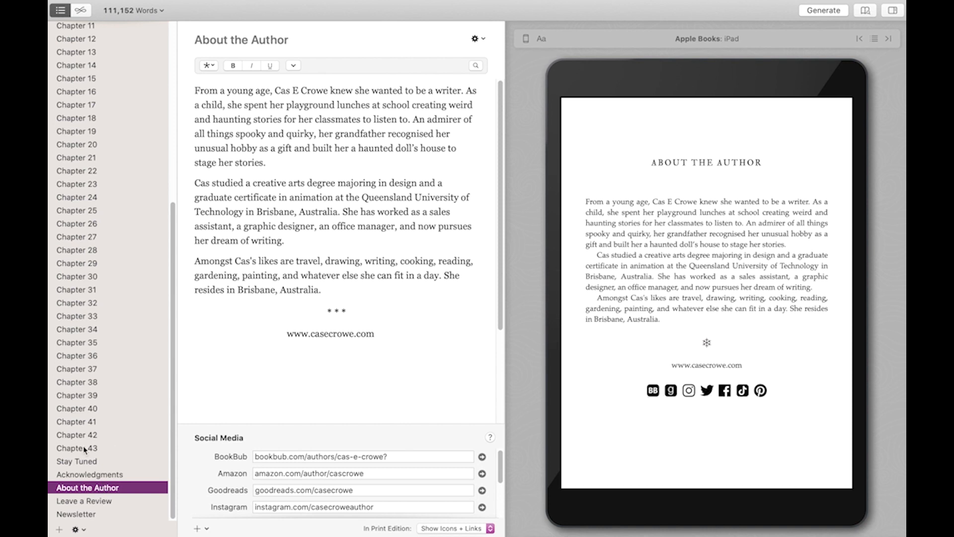
pyautogui.click(93, 503)
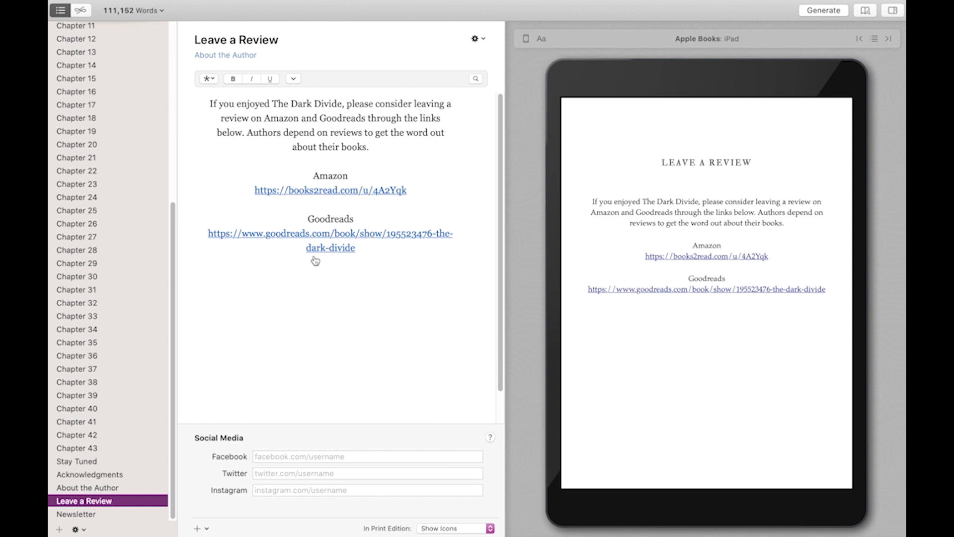
pyautogui.click(80, 515)
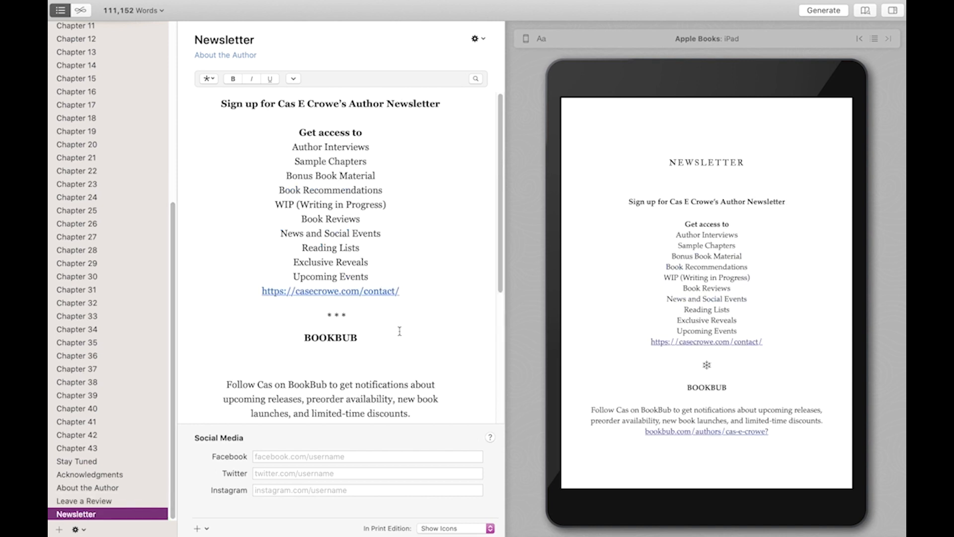
pyautogui.scroll(-2, 431, 326)
pyautogui.scroll(-8, 432, 326)
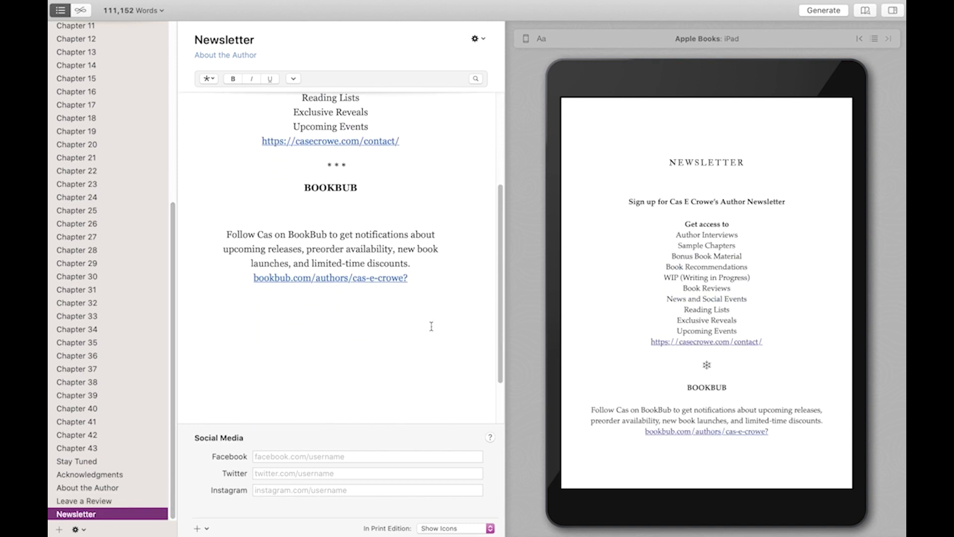
pyautogui.scroll(9, 431, 326)
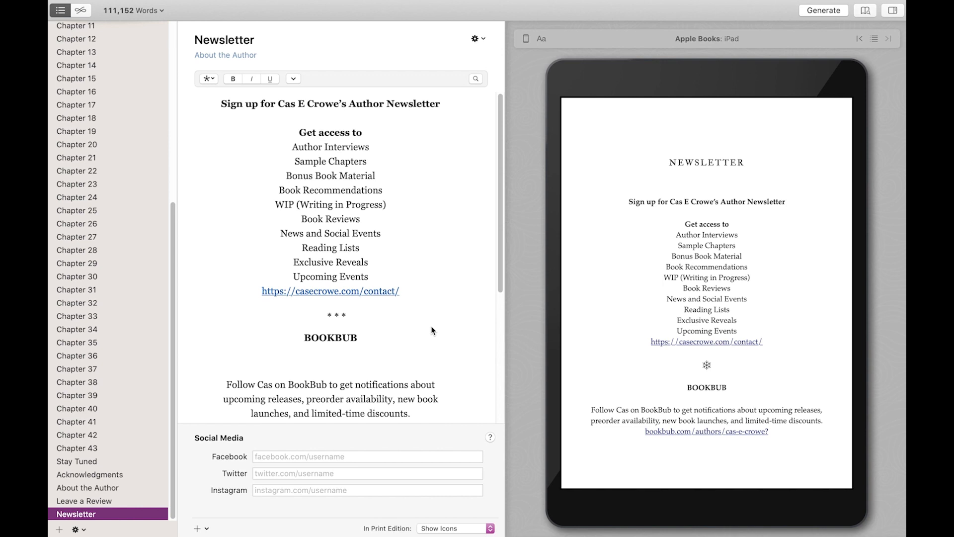
# Set up book generation for Kindle and 13.3 × 20.3 cm print, checking the print settings and accepting the platforms.
pyautogui.click(823, 11)
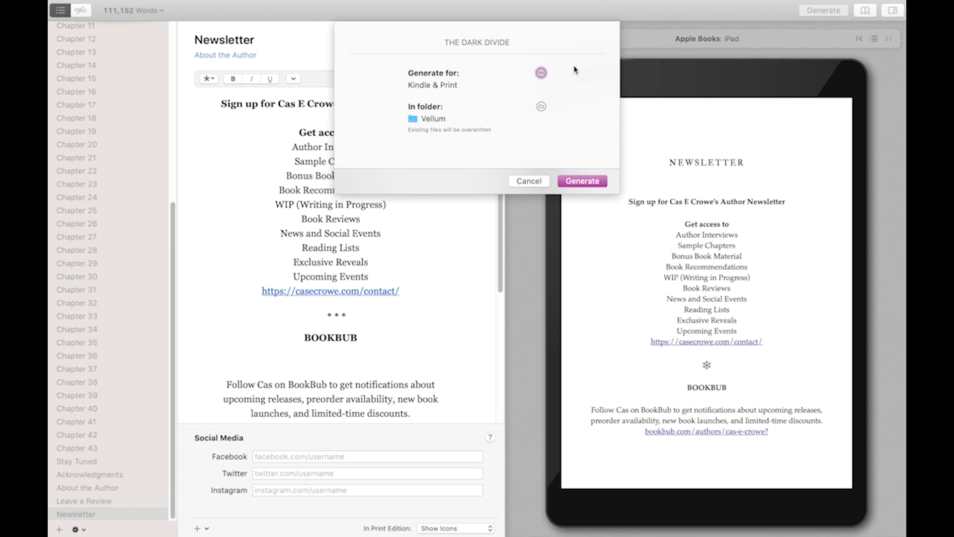
pyautogui.click(541, 74)
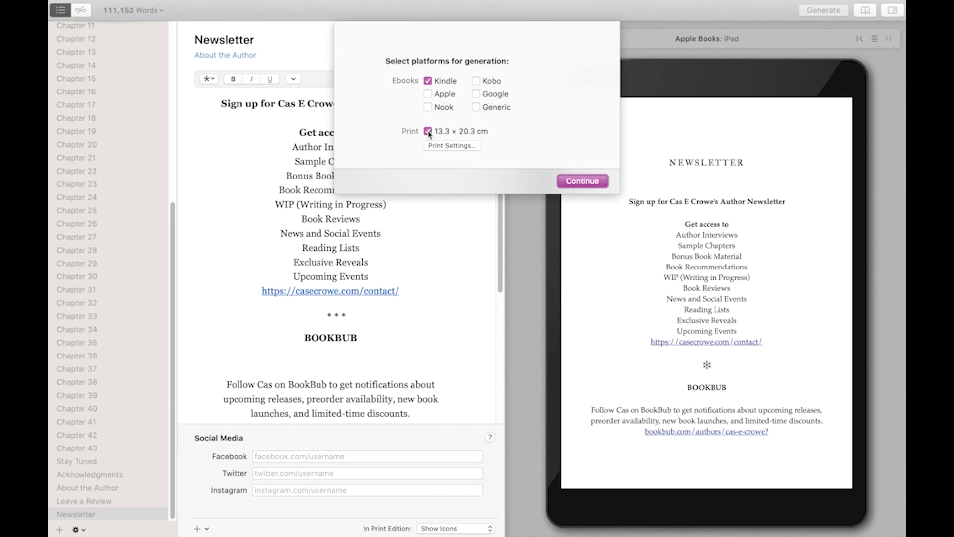
pyautogui.click(443, 145)
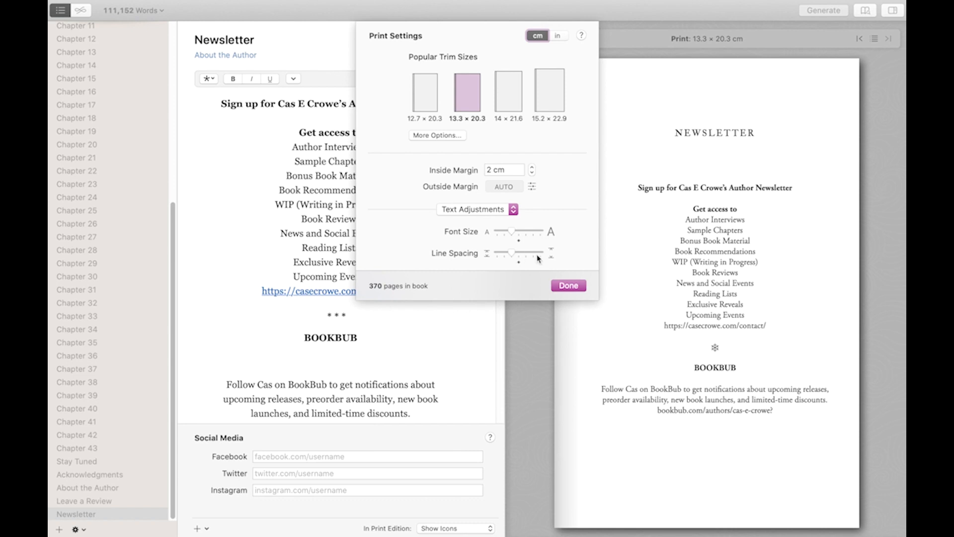
pyautogui.click(561, 288)
pyautogui.click(583, 181)
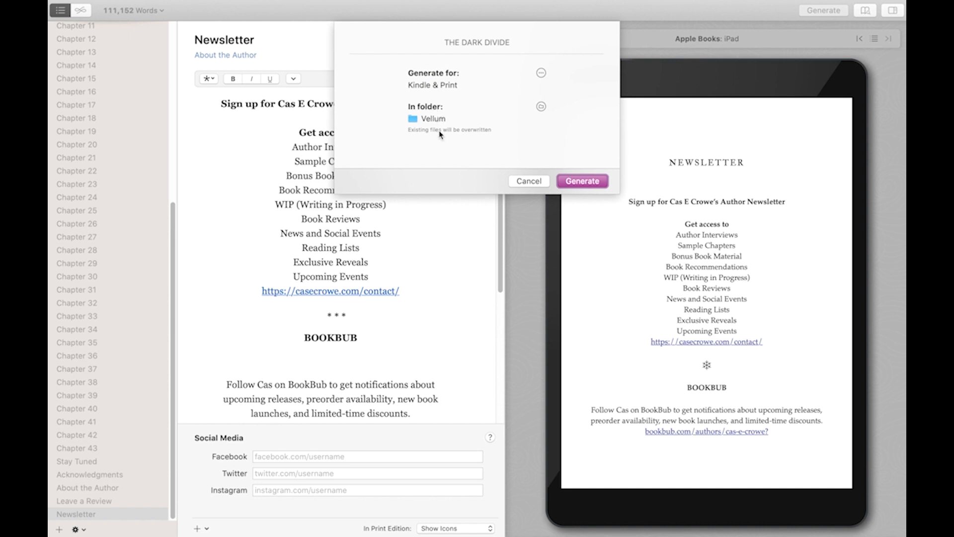
# Choose the Desktop as the output folder and generate the Kindle and print editions.
pyautogui.click(541, 107)
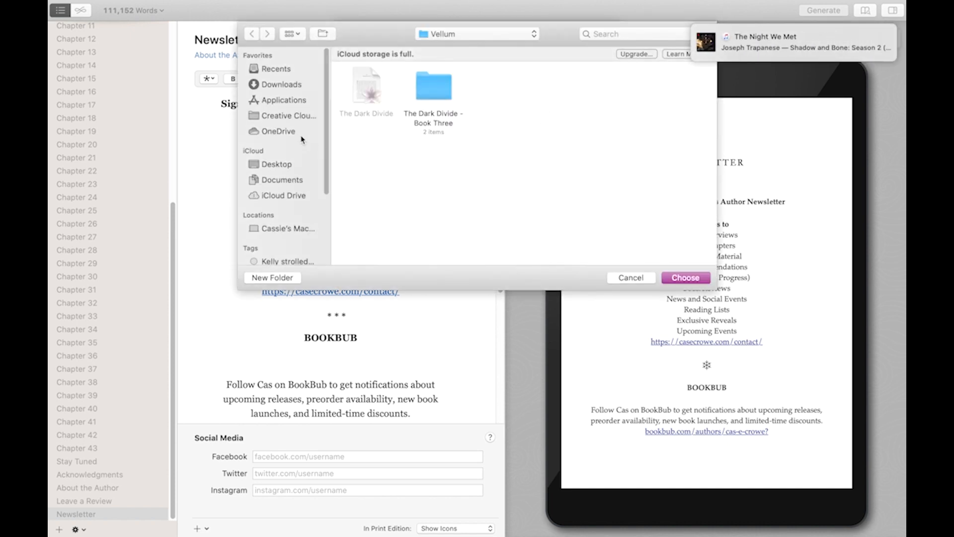
pyautogui.click(284, 164)
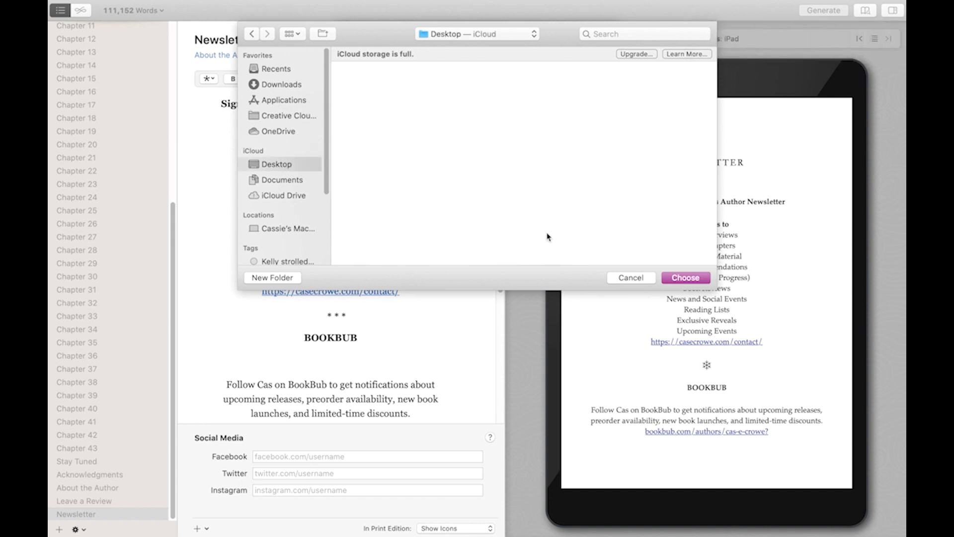
pyautogui.click(697, 277)
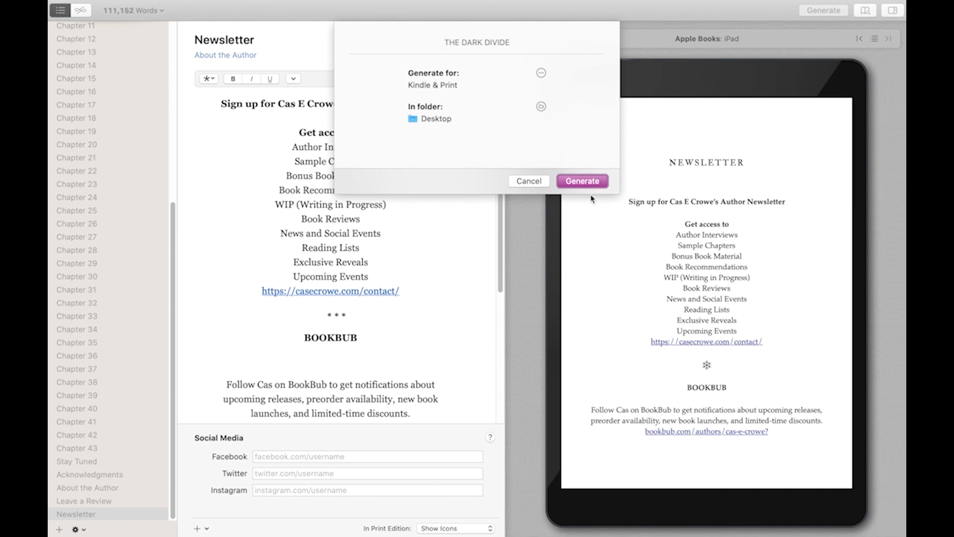
pyautogui.click(587, 182)
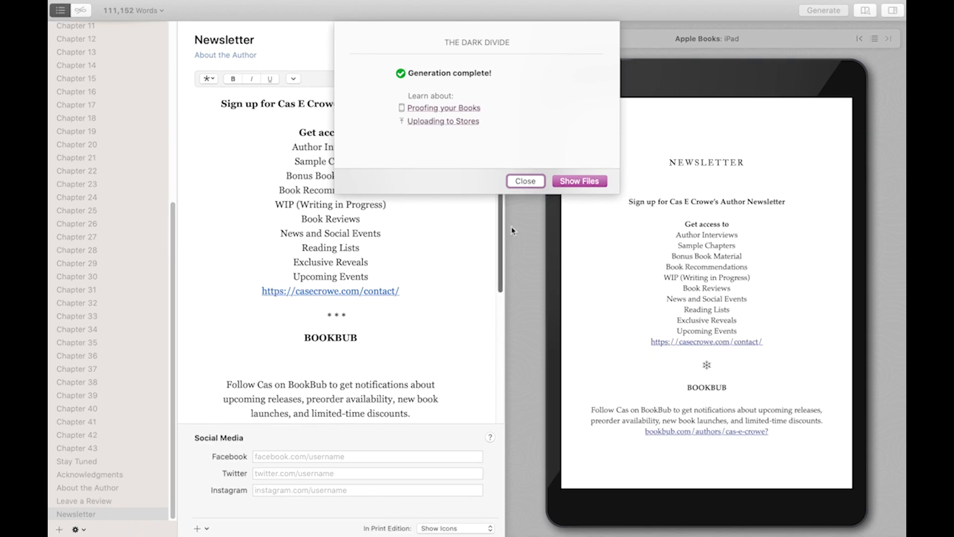
# Show the generated files in Finder and open The-Dark-Divide-Kindle.epub from the Kindle folder in Books.
pyautogui.click(579, 181)
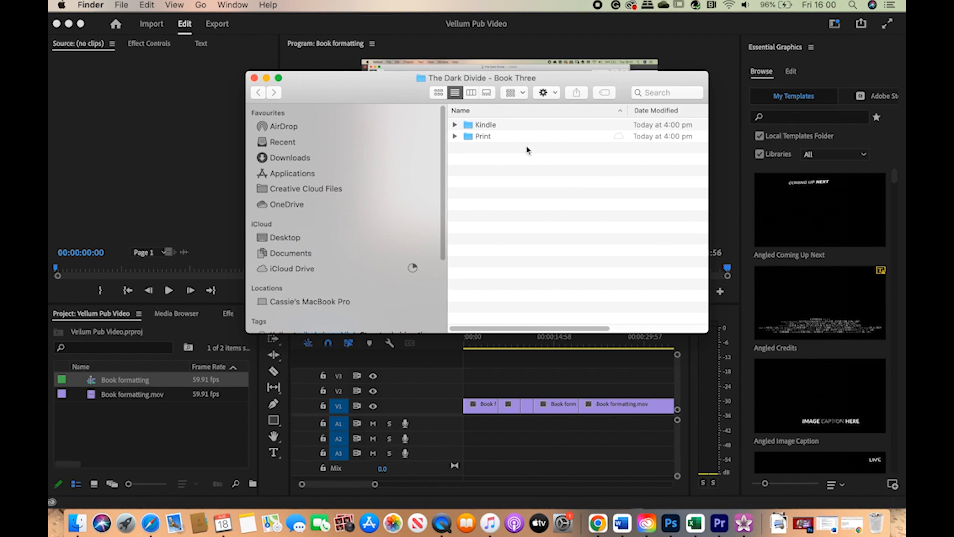
pyautogui.click(495, 127)
pyautogui.doubleClick(495, 127)
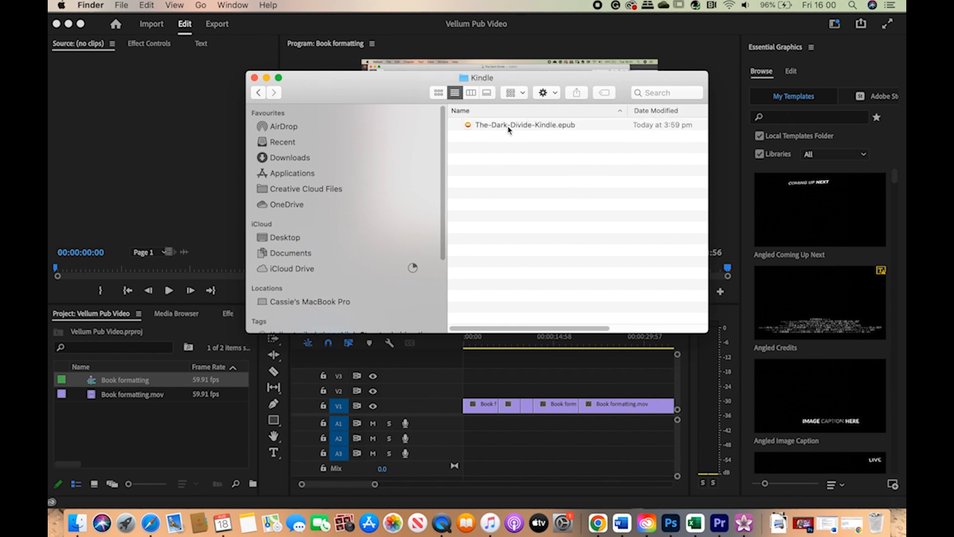
pyautogui.doubleClick(511, 130)
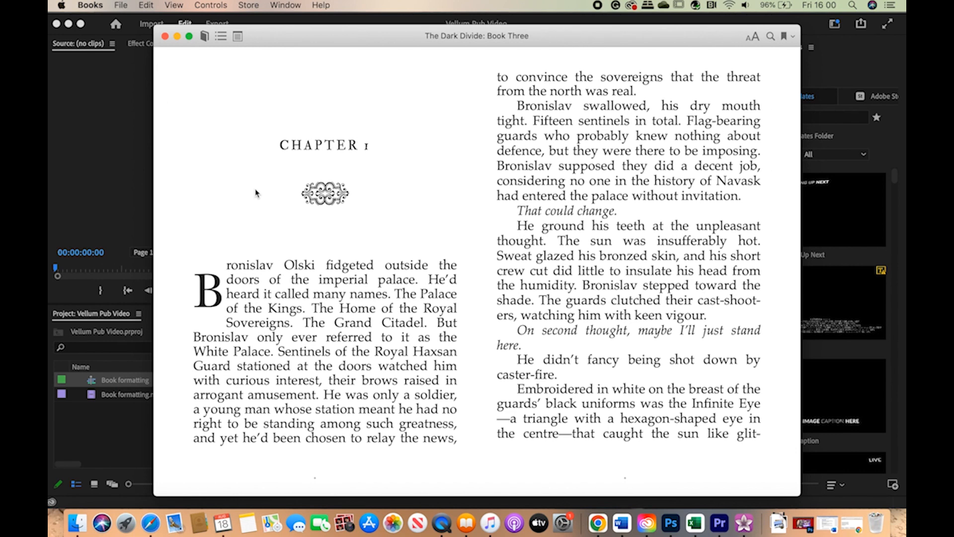
# Page back through the Kindle edition from Chapter 1 to the cover, checking the contents list, maps, title page and copyright page.
pyautogui.press('Left')
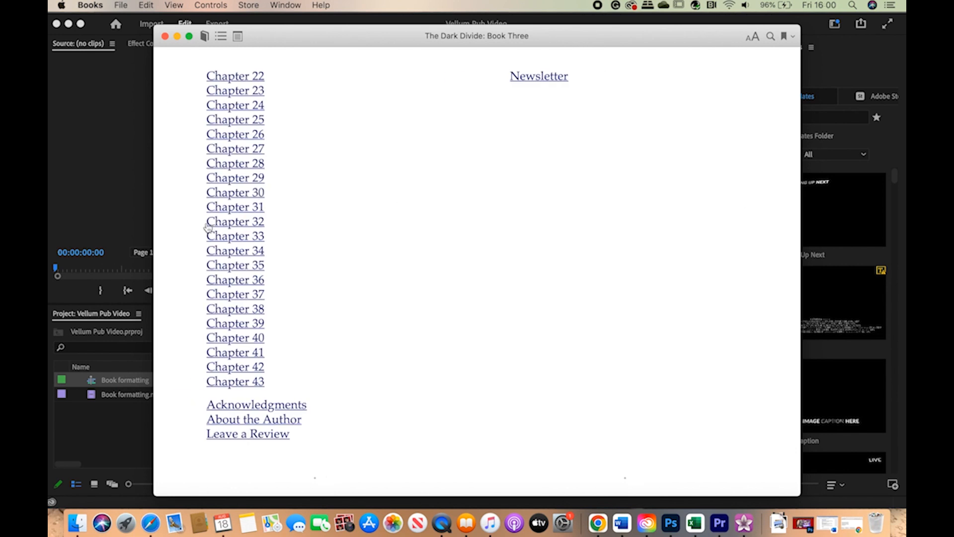
pyautogui.press('Left')
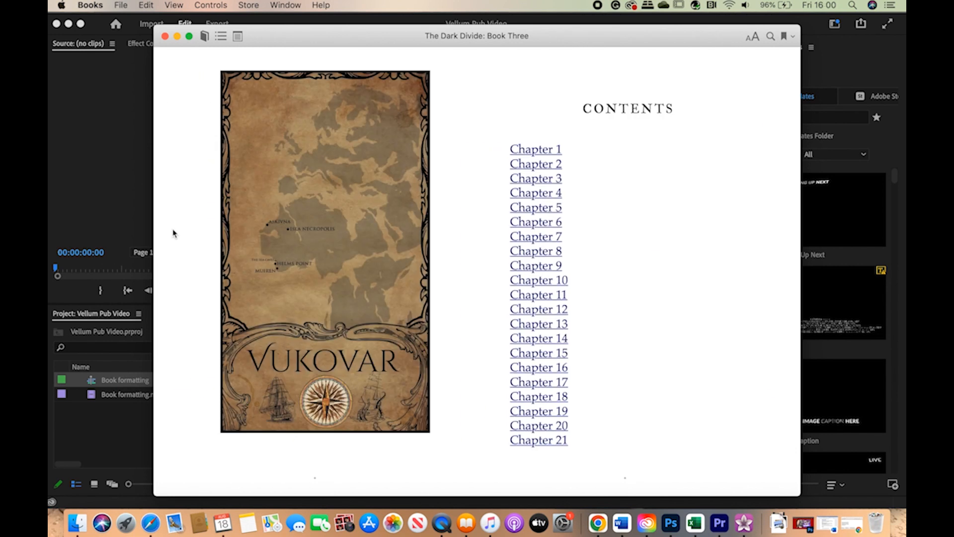
pyautogui.press('Left')
pyautogui.press('Left')
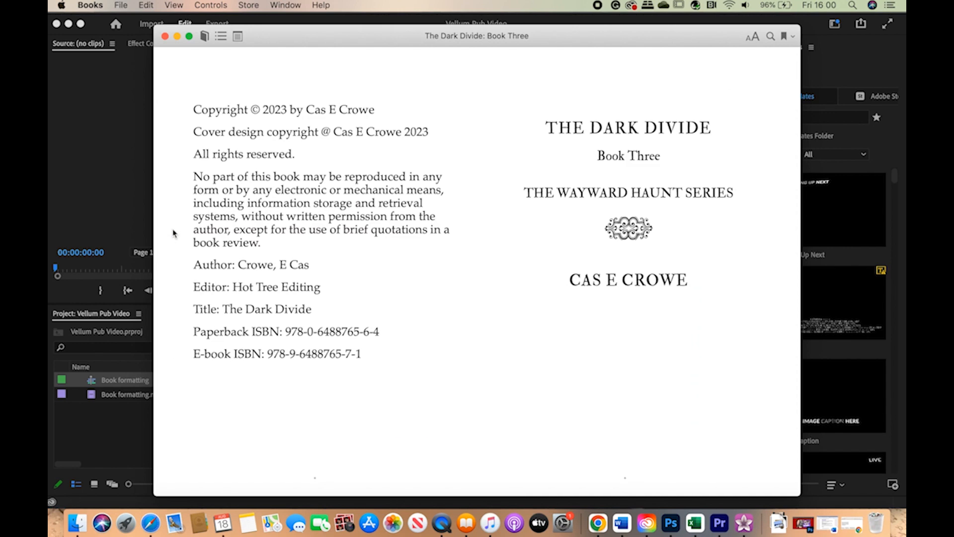
pyautogui.press('Left')
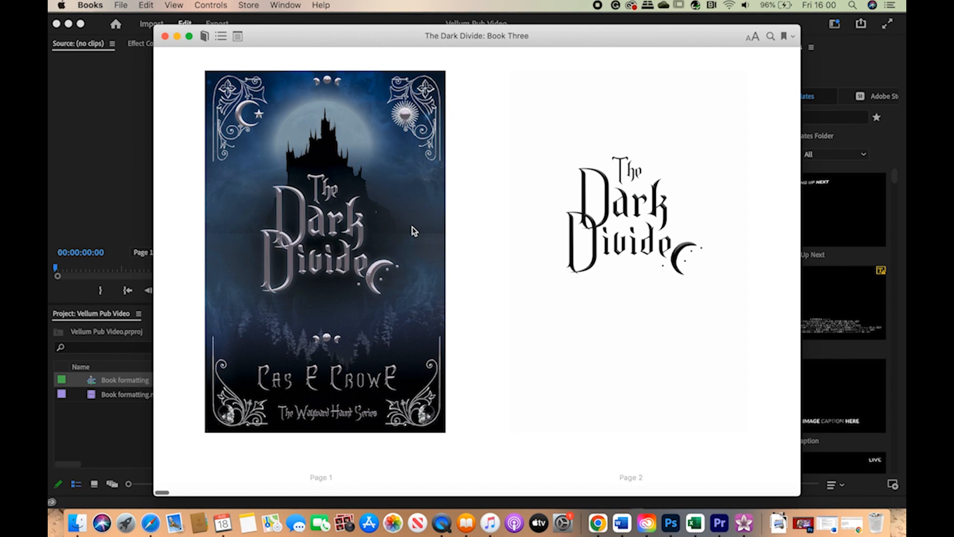
# Close the Kindle book and the Books library, then open The-Dark-Divide-Print.pdf from the generated files in Acrobat.
pyautogui.click(165, 37)
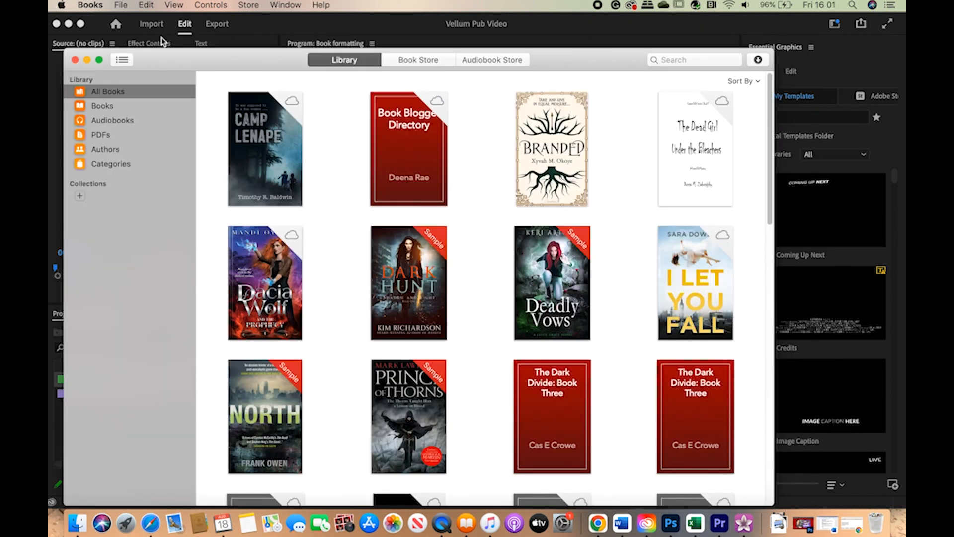
pyautogui.click(75, 59)
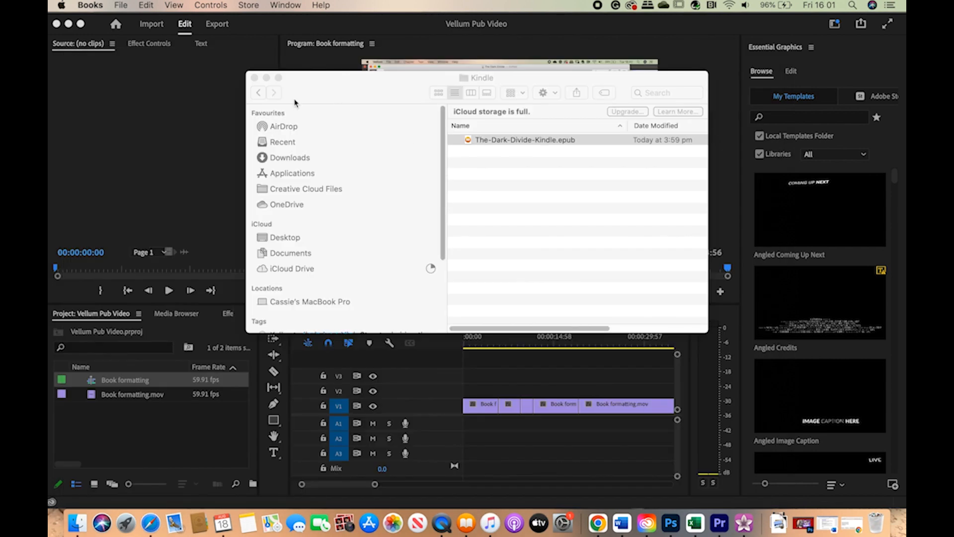
pyautogui.click(260, 93)
pyautogui.doubleClick(485, 152)
pyautogui.doubleClick(517, 141)
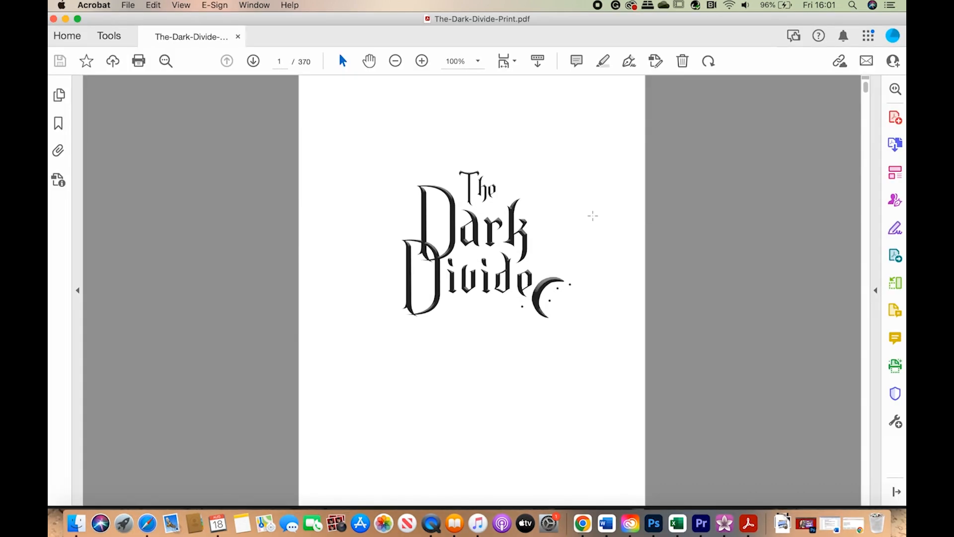
# Check the print PDF's opening logo, copyright and title pages, dismissing the offer to reopen closed PDFs.
pyautogui.scroll(-10, 593, 216)
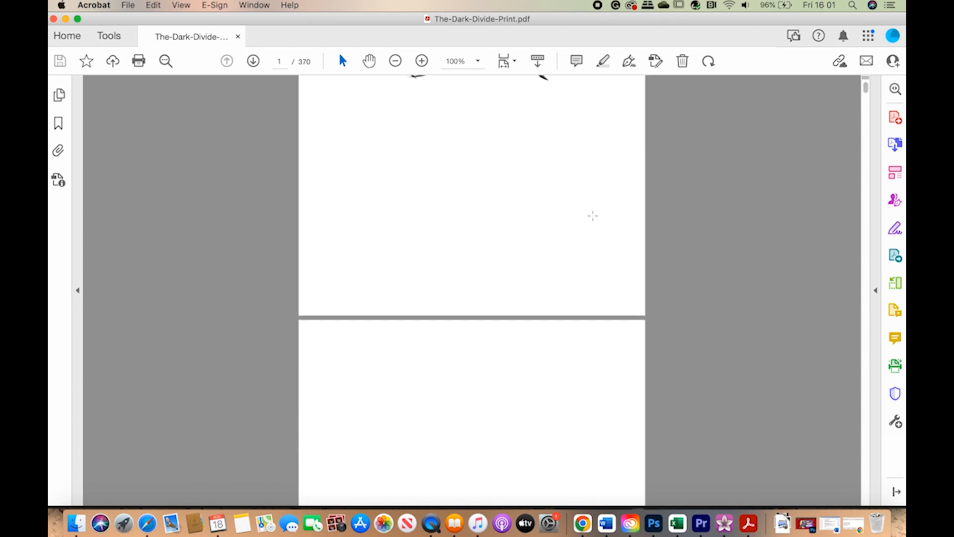
pyautogui.scroll(-5, 593, 219)
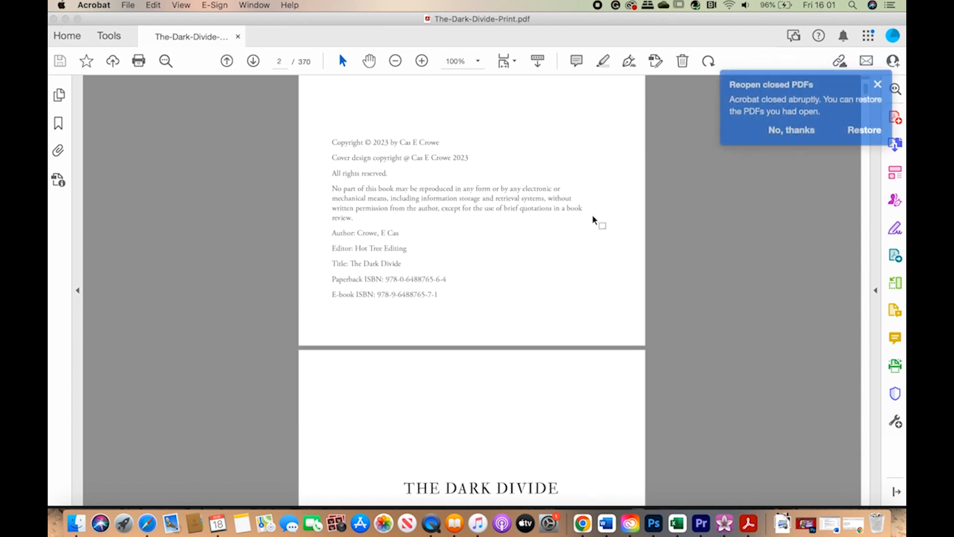
pyautogui.scroll(-5, 595, 221)
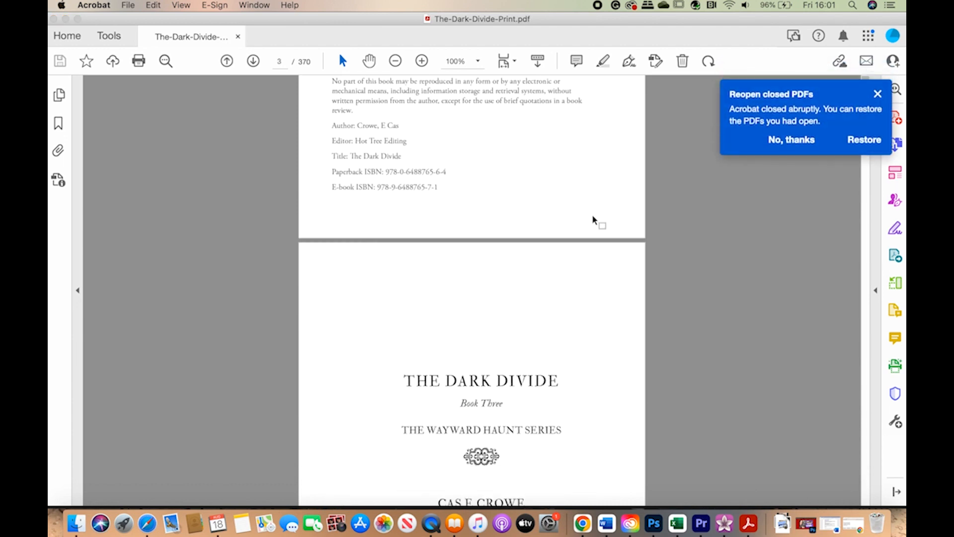
pyautogui.click(878, 95)
pyautogui.scroll(-3, 590, 326)
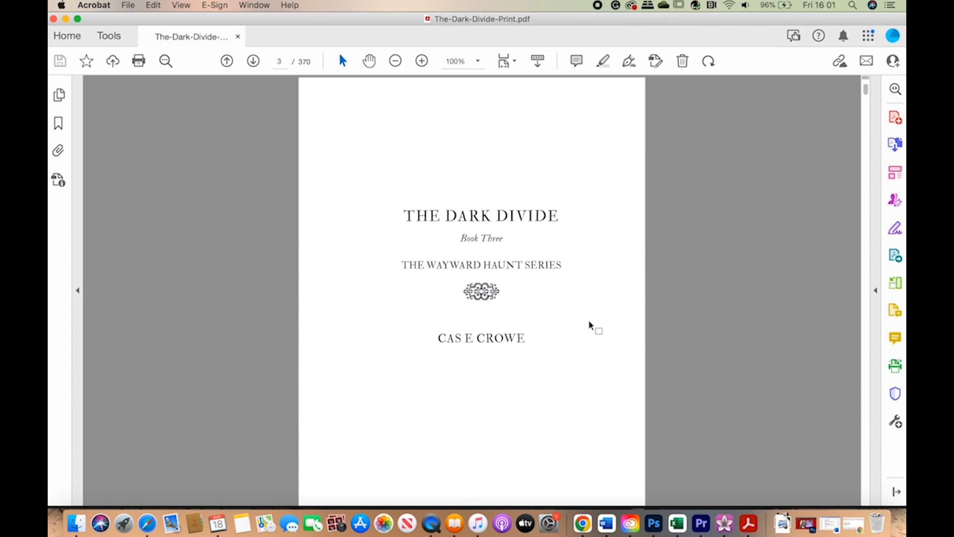
# Check the greyscale Navask, North Alanric Ocean and Vukovar map pages and the blank pages between them in the print PDF.
pyautogui.scroll(-10, 590, 327)
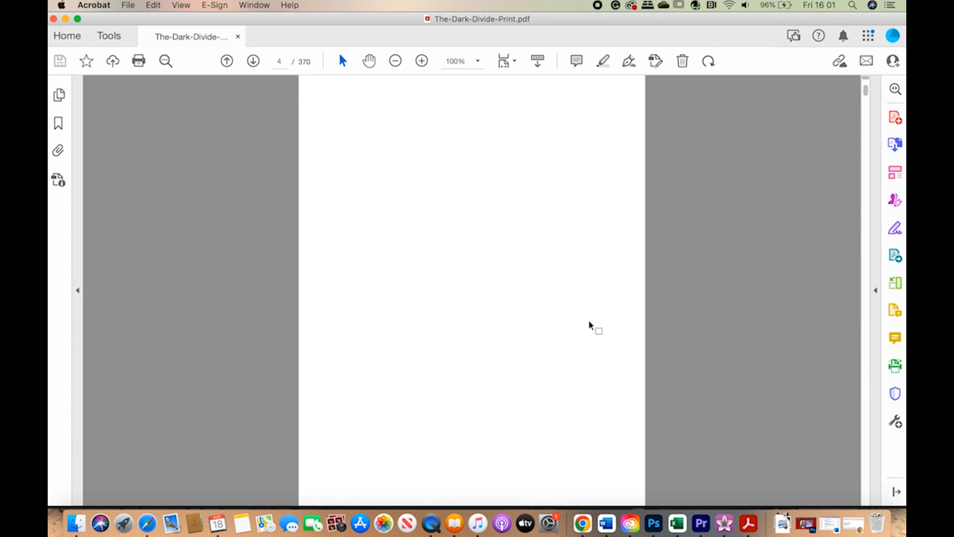
pyautogui.scroll(-10, 590, 326)
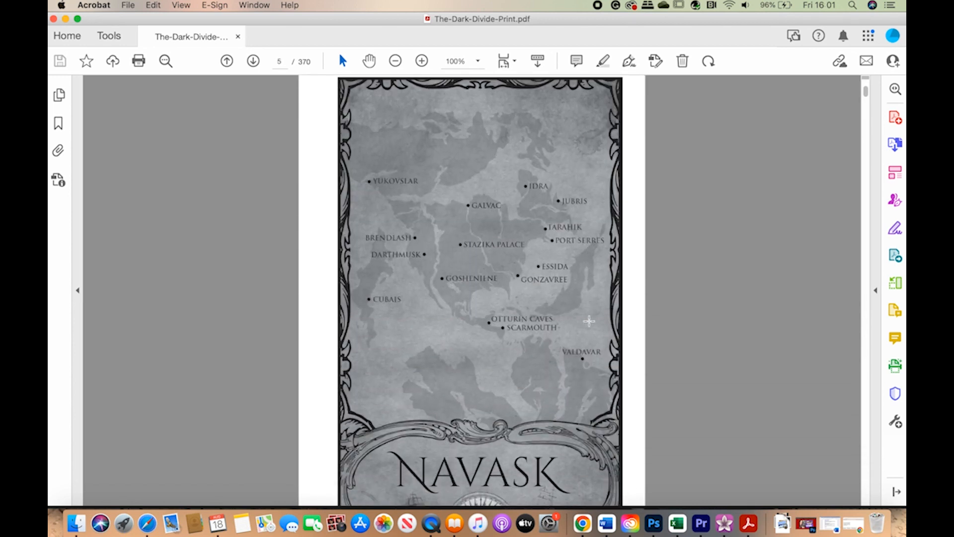
pyautogui.scroll(-10, 589, 321)
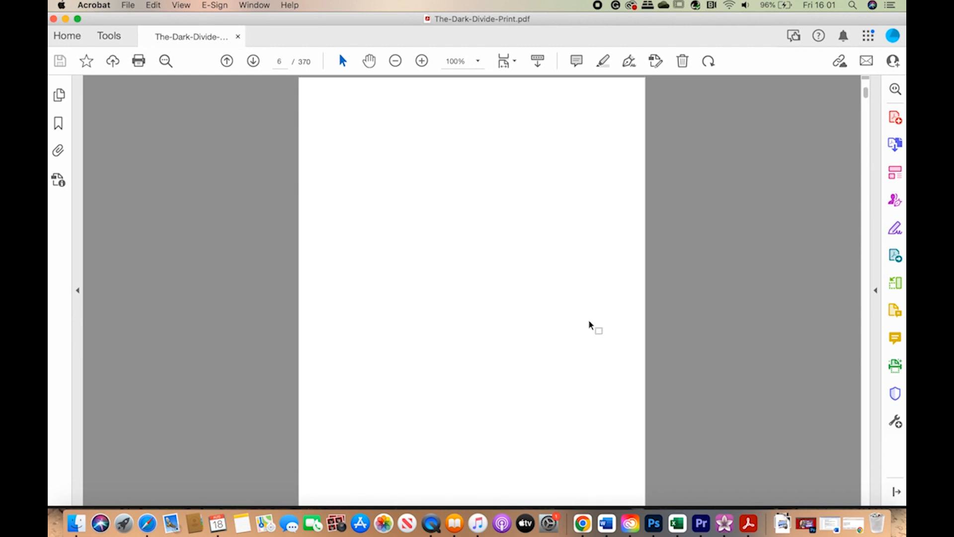
pyautogui.scroll(-10, 590, 324)
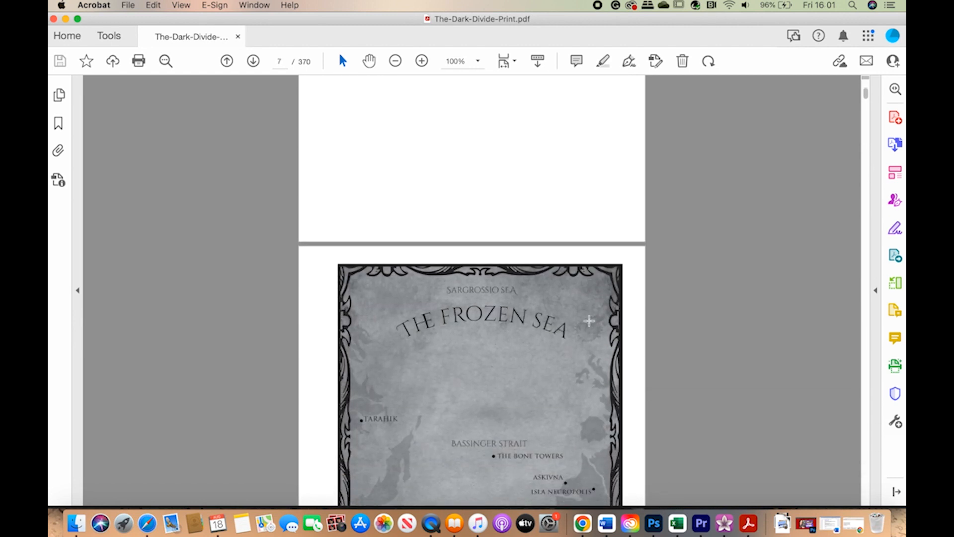
pyautogui.scroll(-5, 590, 321)
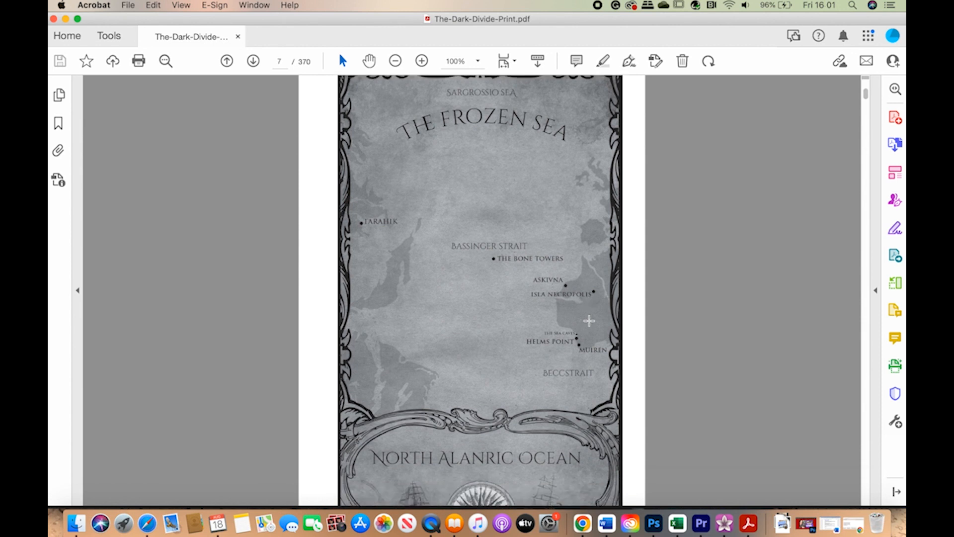
pyautogui.scroll(-12, 589, 322)
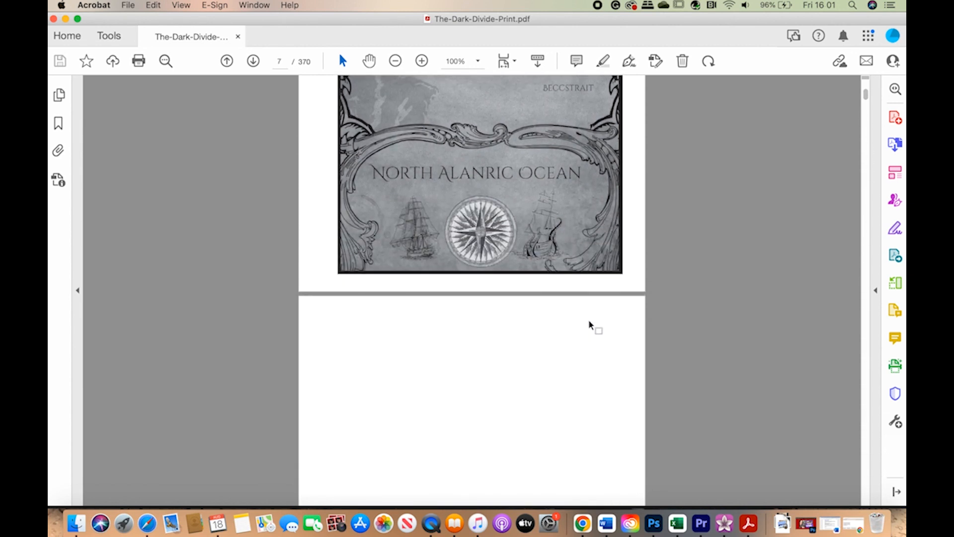
pyautogui.scroll(-18, 590, 323)
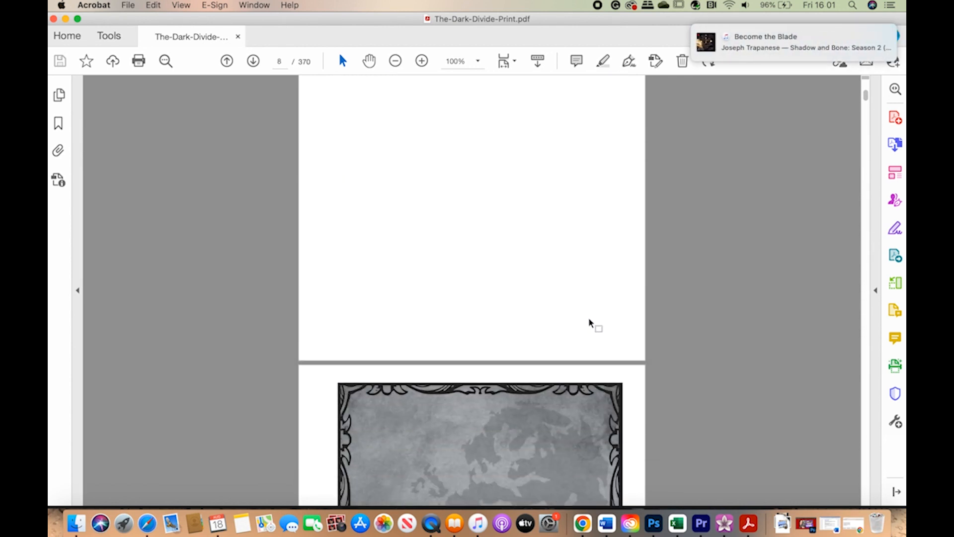
pyautogui.scroll(-20, 589, 321)
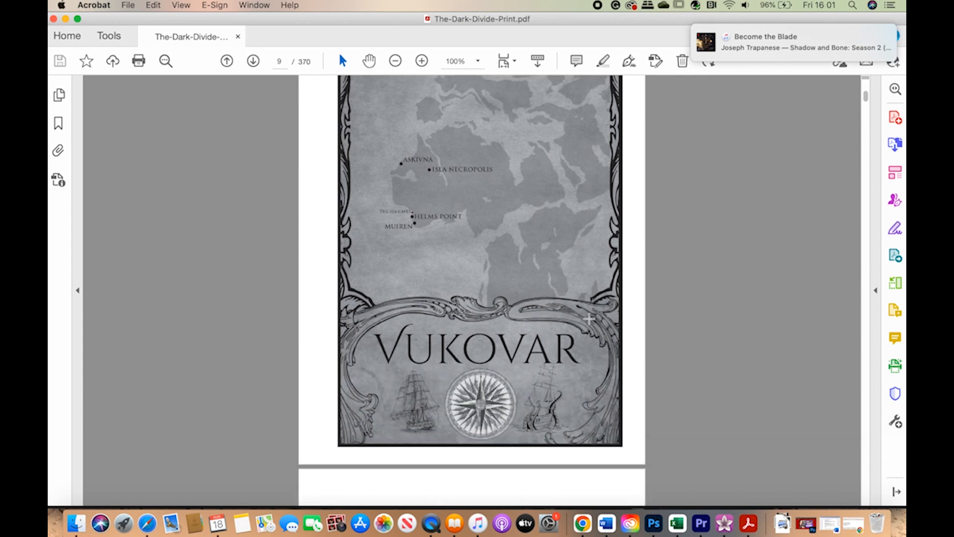
# Inspect the Chapter 1 opening page and the page after it, including the heading ornament, drop cap and text layout.
pyautogui.scroll(-20, 589, 321)
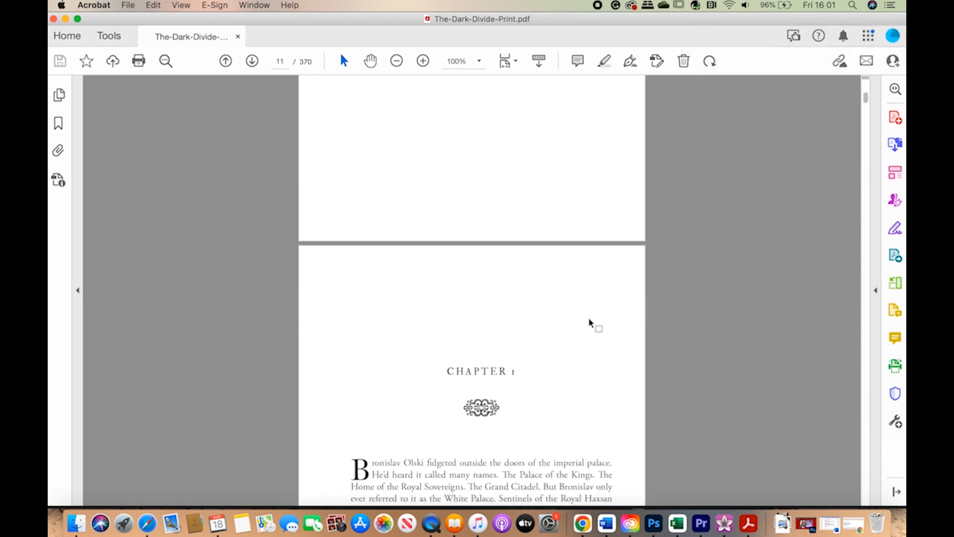
pyautogui.scroll(-6, 589, 318)
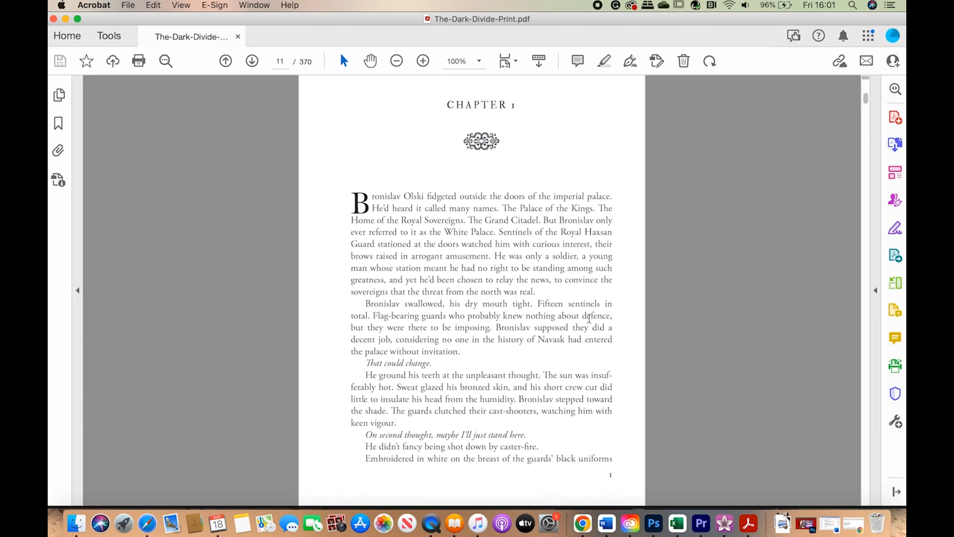
pyautogui.scroll(-1, 590, 318)
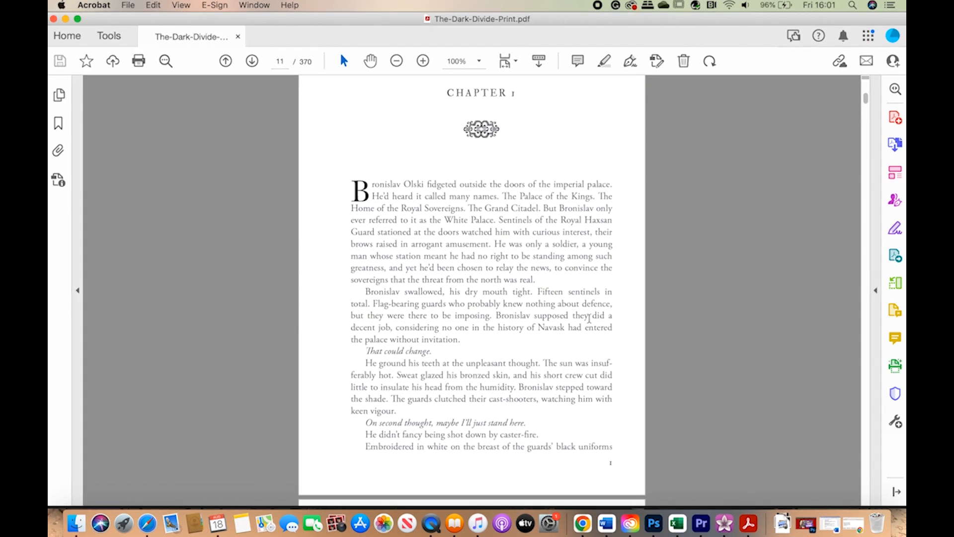
pyautogui.scroll(-12, 521, 295)
pyautogui.scroll(-6, 520, 294)
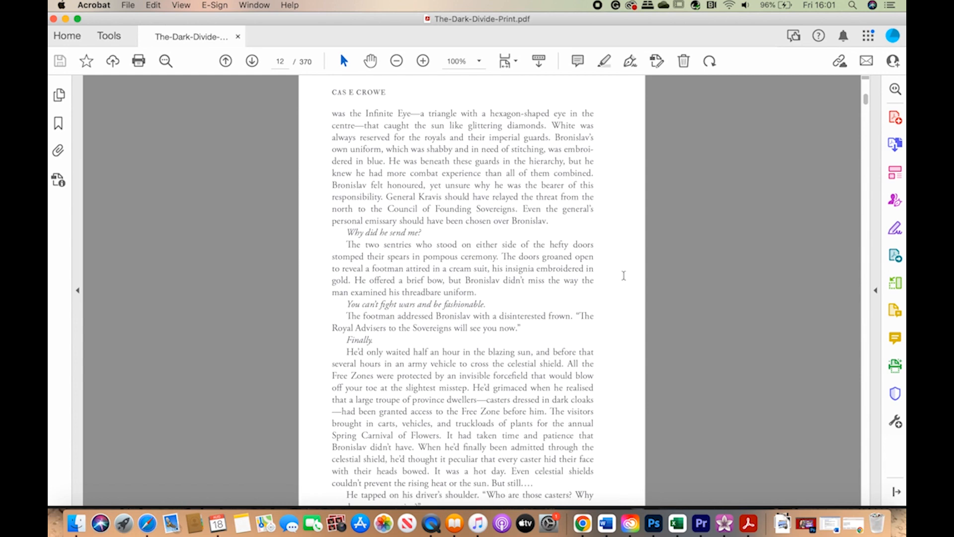
# Examine the alternating author-name and book-title headers, page numbers and margins across the following Chapter 1 pages.
pyautogui.scroll(-20, 562, 318)
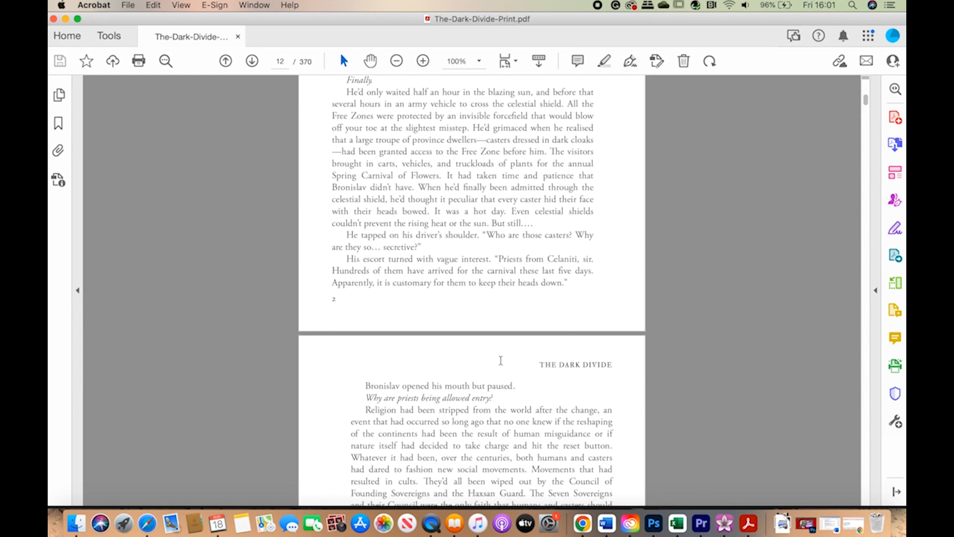
pyautogui.scroll(-20, 501, 363)
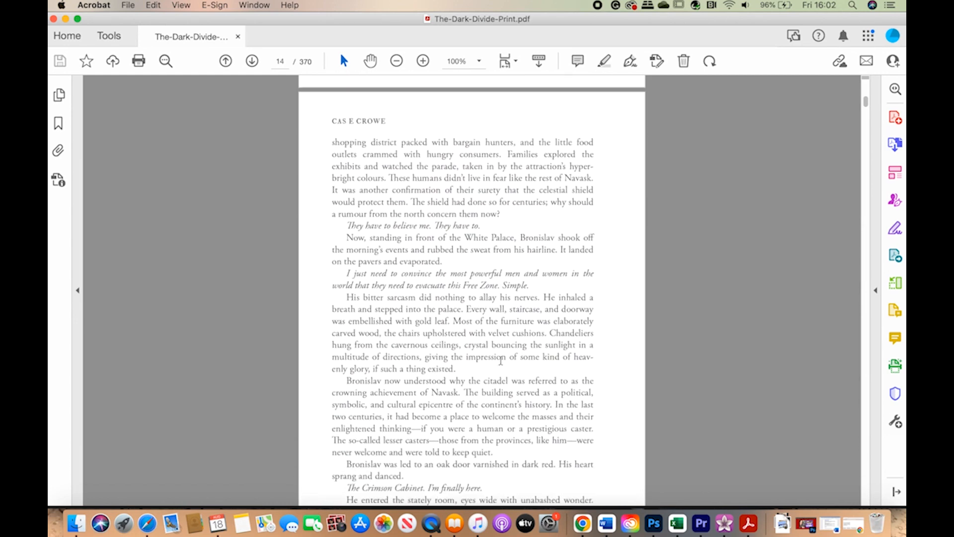
pyautogui.scroll(-6, 501, 365)
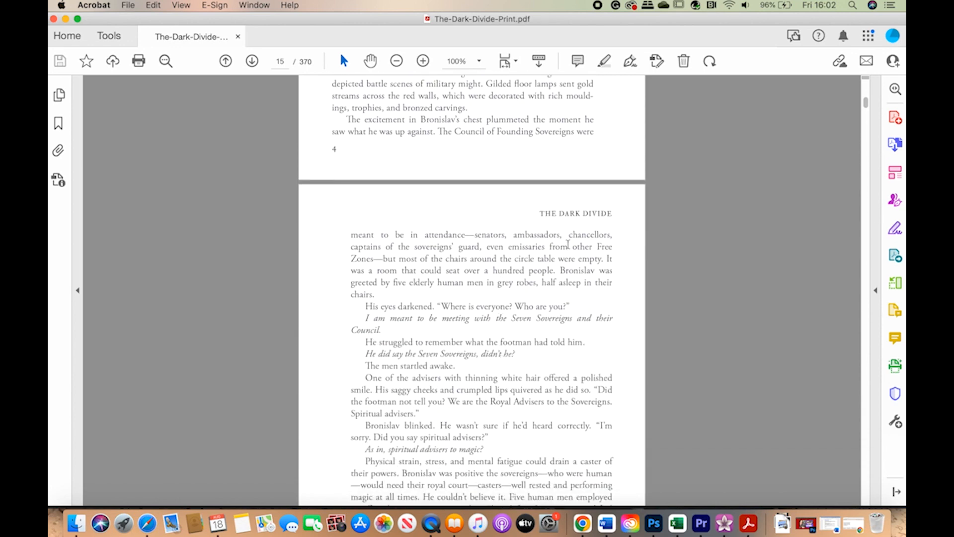
pyautogui.scroll(-10, 492, 365)
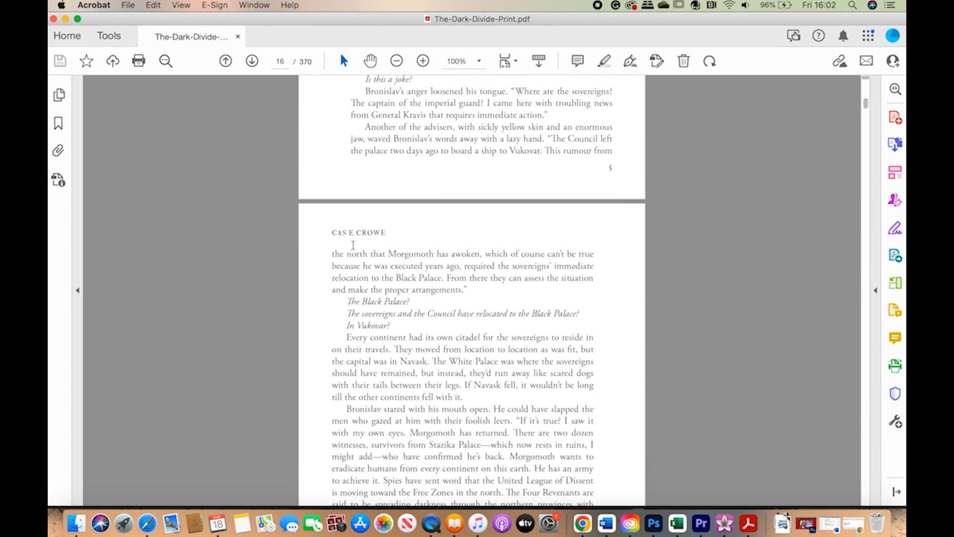
pyautogui.scroll(-10, 395, 237)
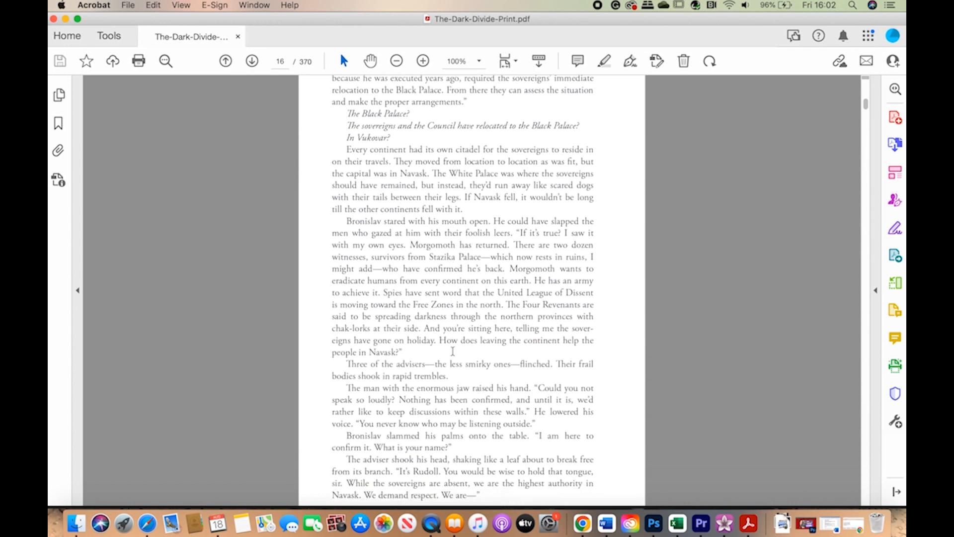
pyautogui.scroll(-1, 453, 351)
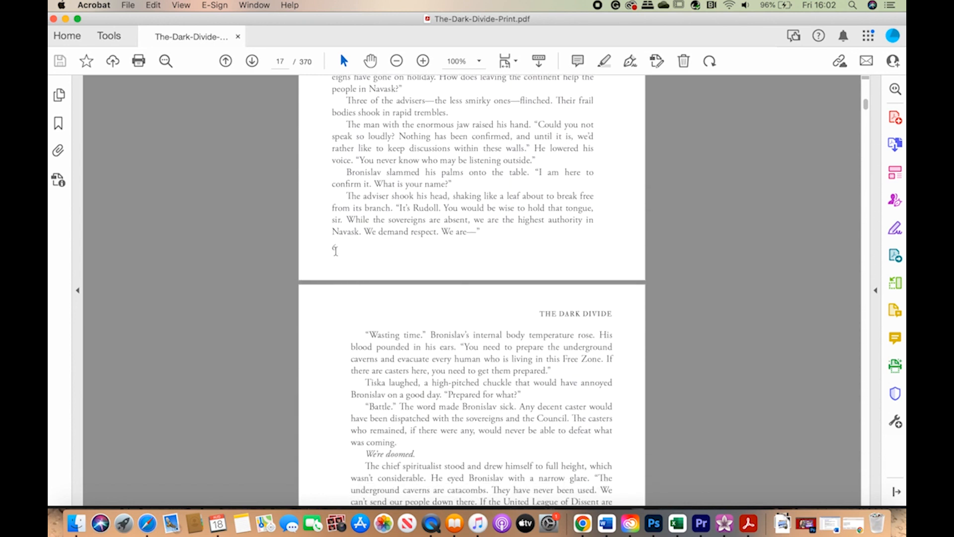
pyautogui.scroll(-10, 340, 249)
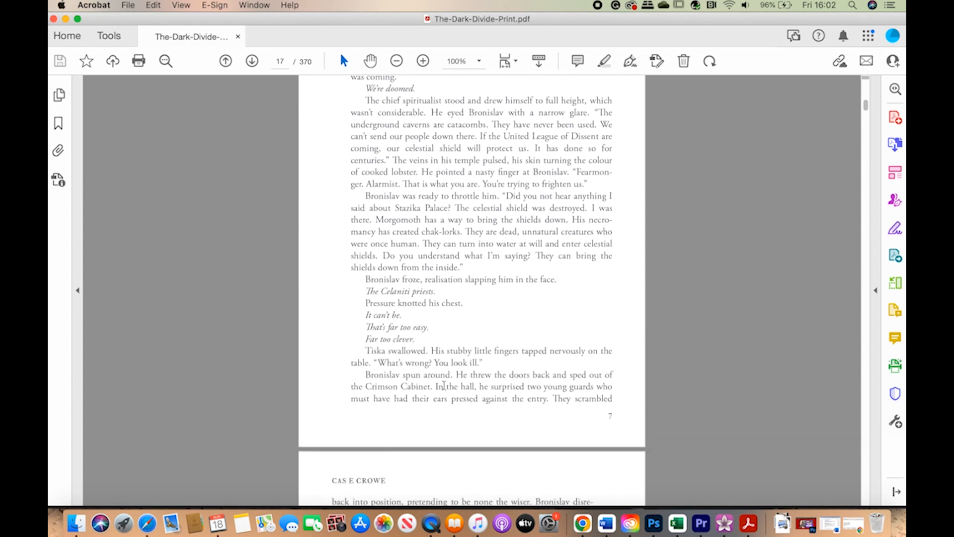
pyautogui.scroll(-15, 445, 389)
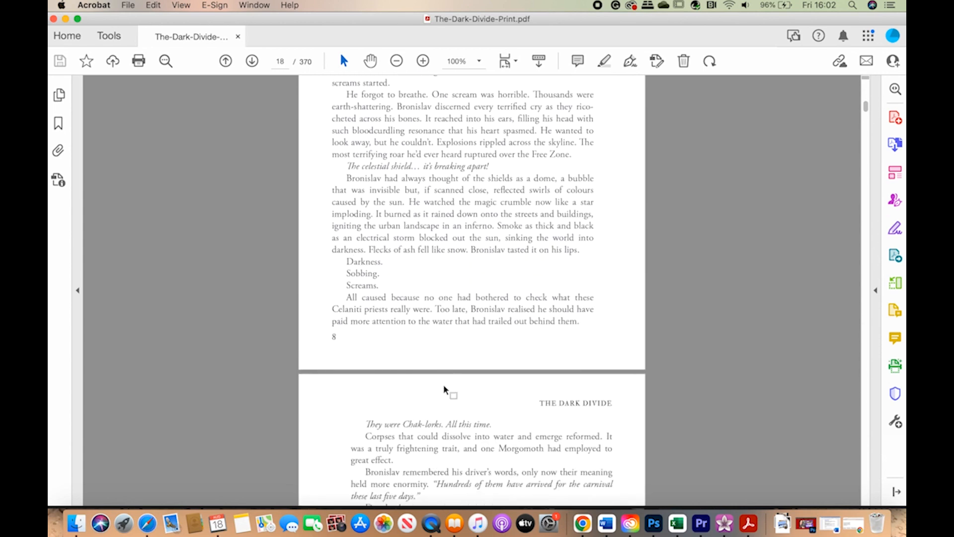
# Check the final page of Chapter 1 with its closing ornament and page number, and the start of the page after it.
pyautogui.scroll(-17, 444, 387)
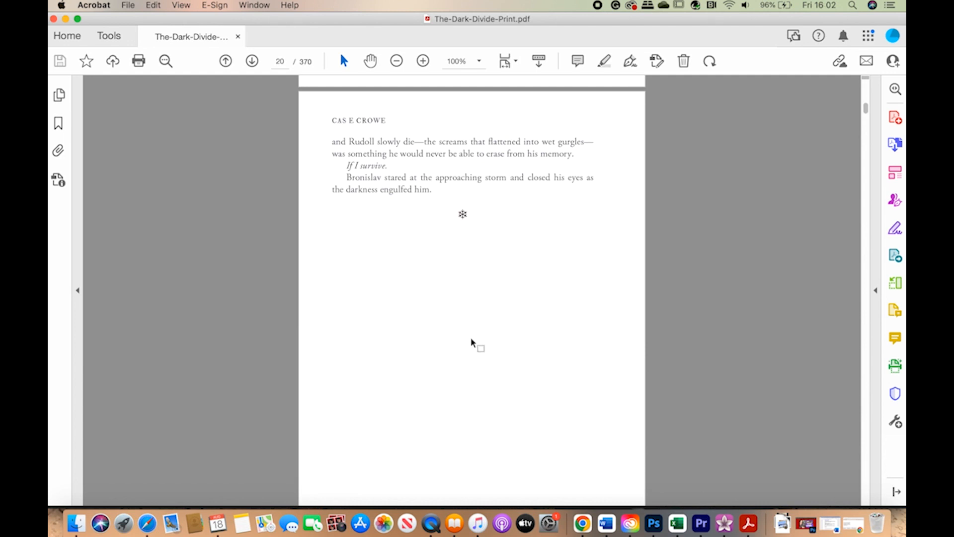
pyautogui.scroll(-10, 473, 342)
pyautogui.scroll(-3, 472, 342)
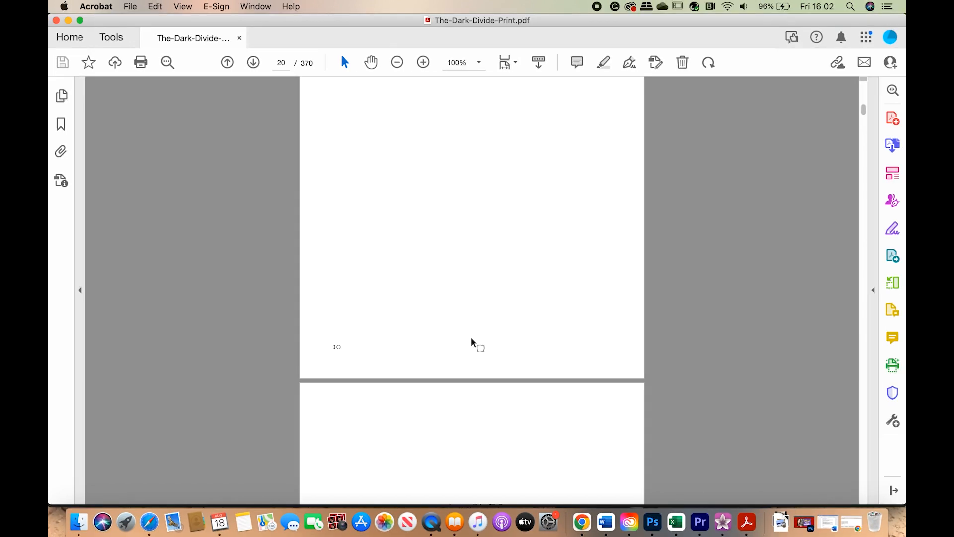
pyautogui.scroll(-8, 472, 340)
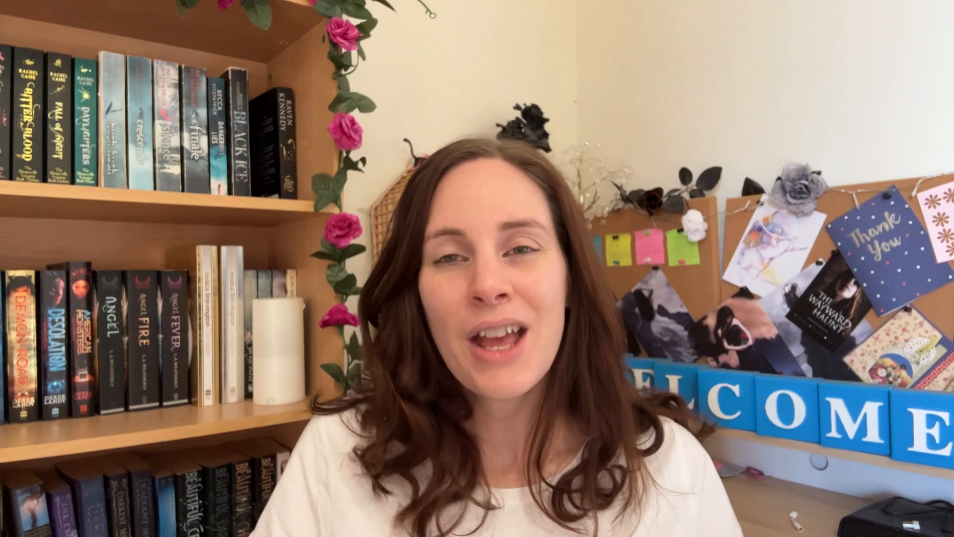